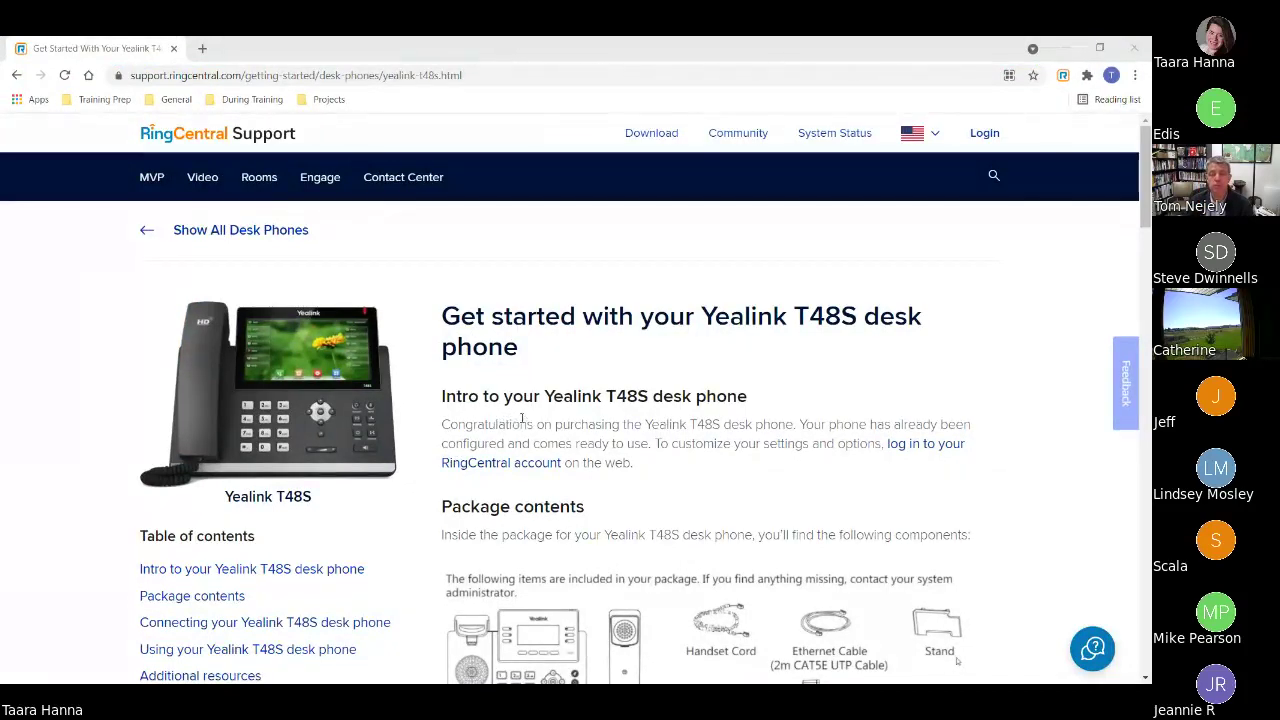
pyautogui.scroll(-2, 521, 418)
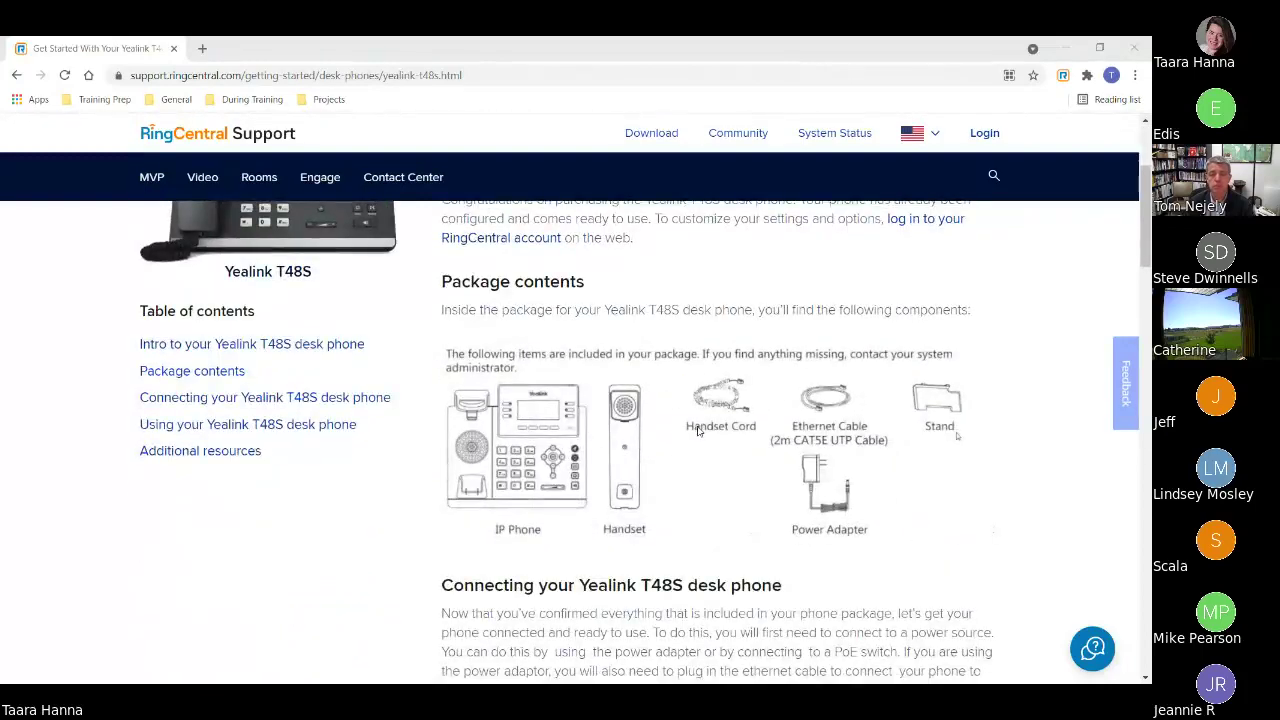
pyautogui.scroll(-3, 696, 430)
pyautogui.scroll(-4, 698, 431)
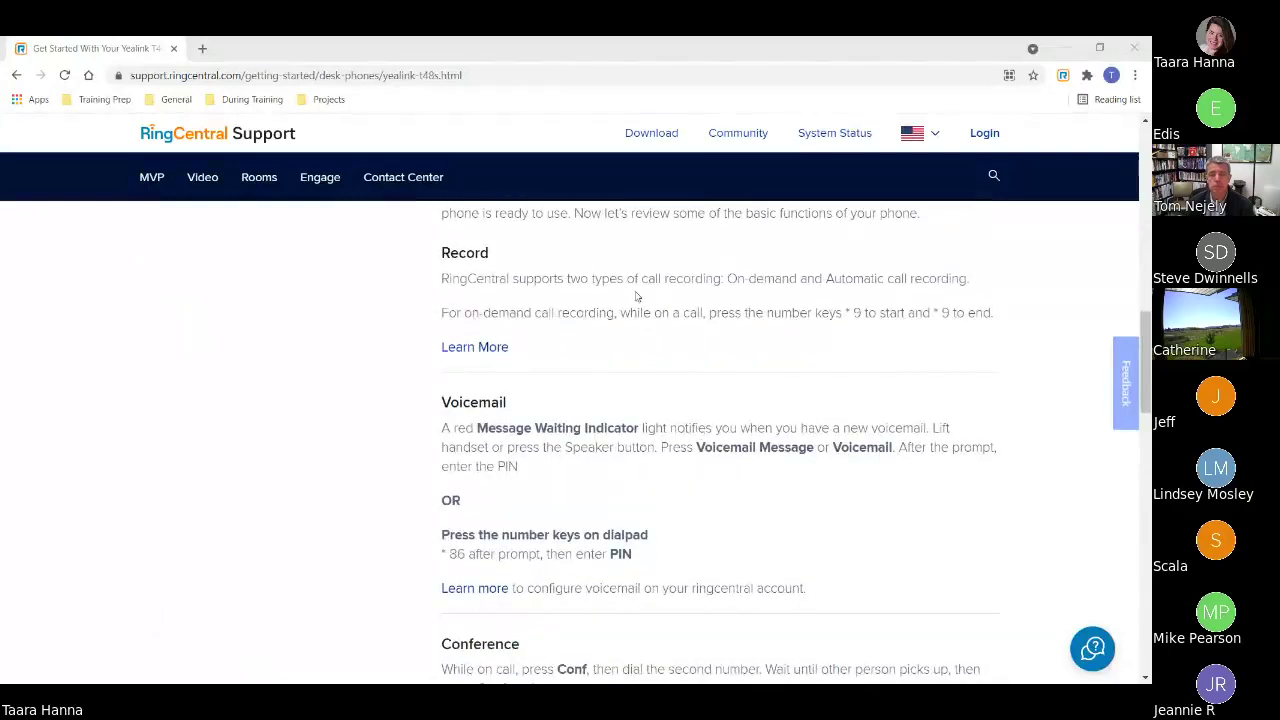
pyautogui.click(434, 256)
pyautogui.moveTo(434, 256); pyautogui.dragTo(490, 256)
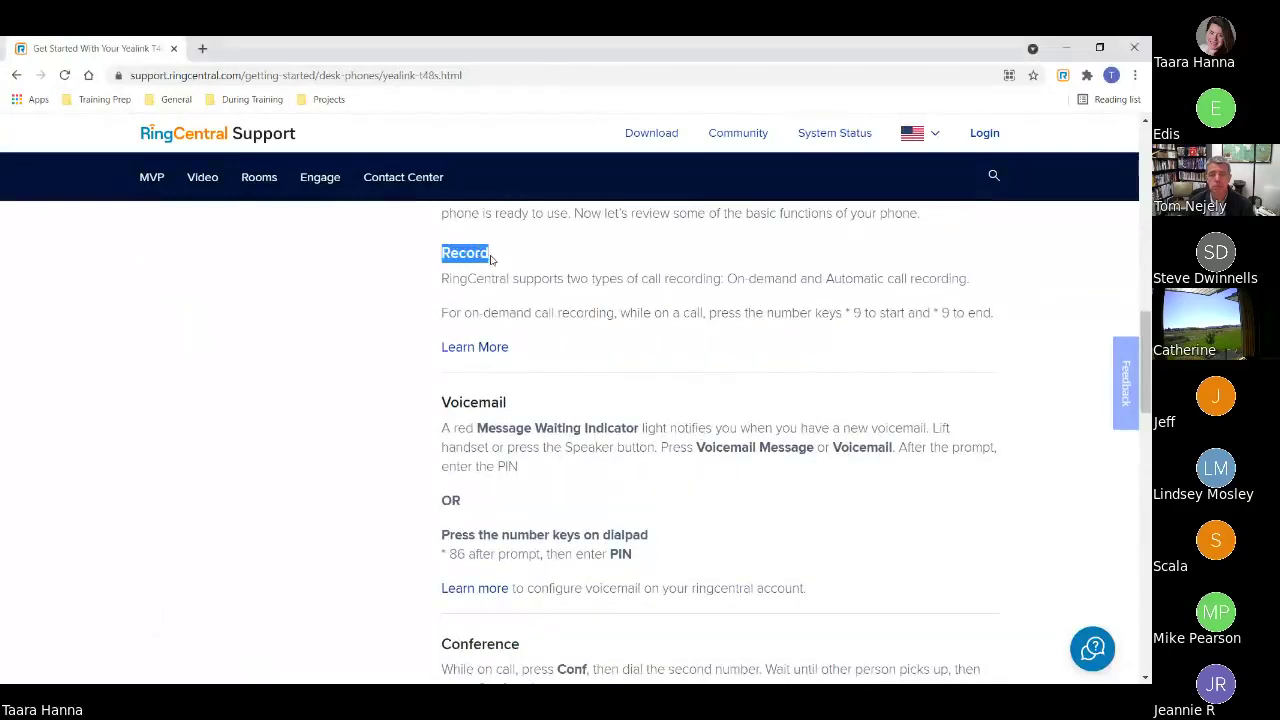
pyautogui.moveTo(509, 403); pyautogui.dragTo(566, 440)
pyautogui.scroll(-2, 440, 410)
pyautogui.scroll(-3, 631, 444)
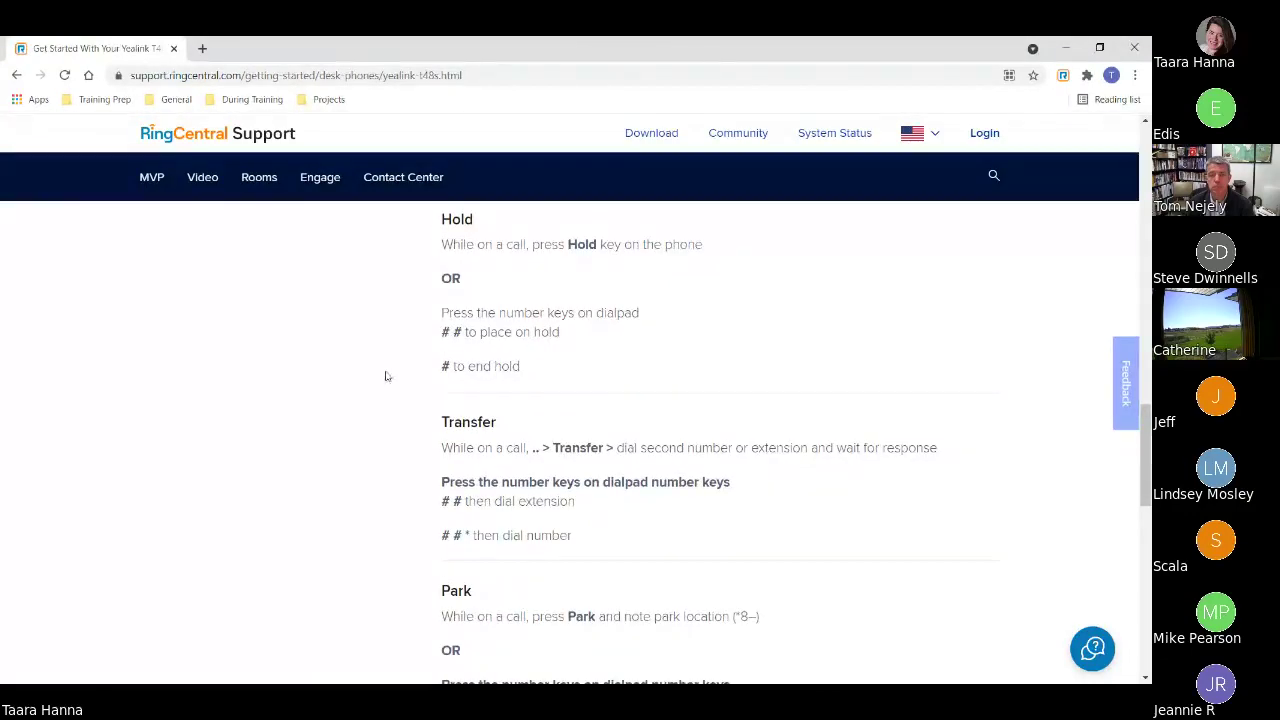
pyautogui.scroll(-6, 389, 377)
pyautogui.scroll(-4, 940, 536)
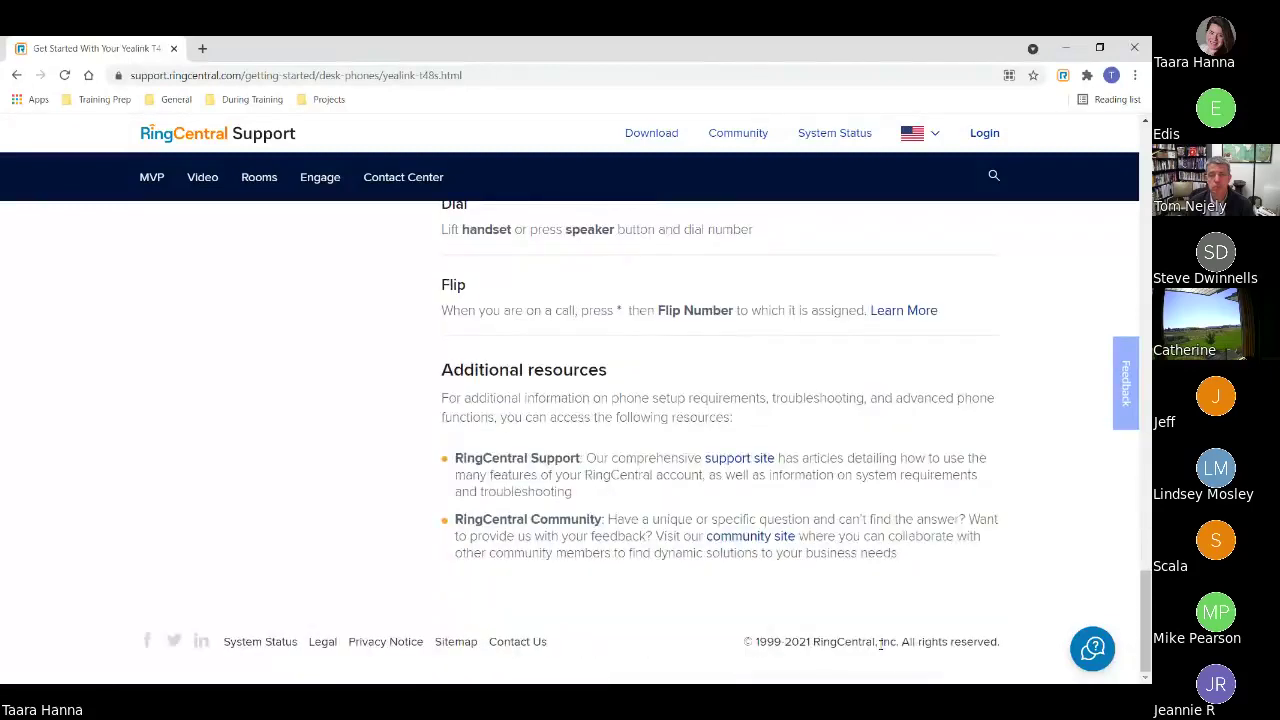
pyautogui.scroll(20, 880, 645)
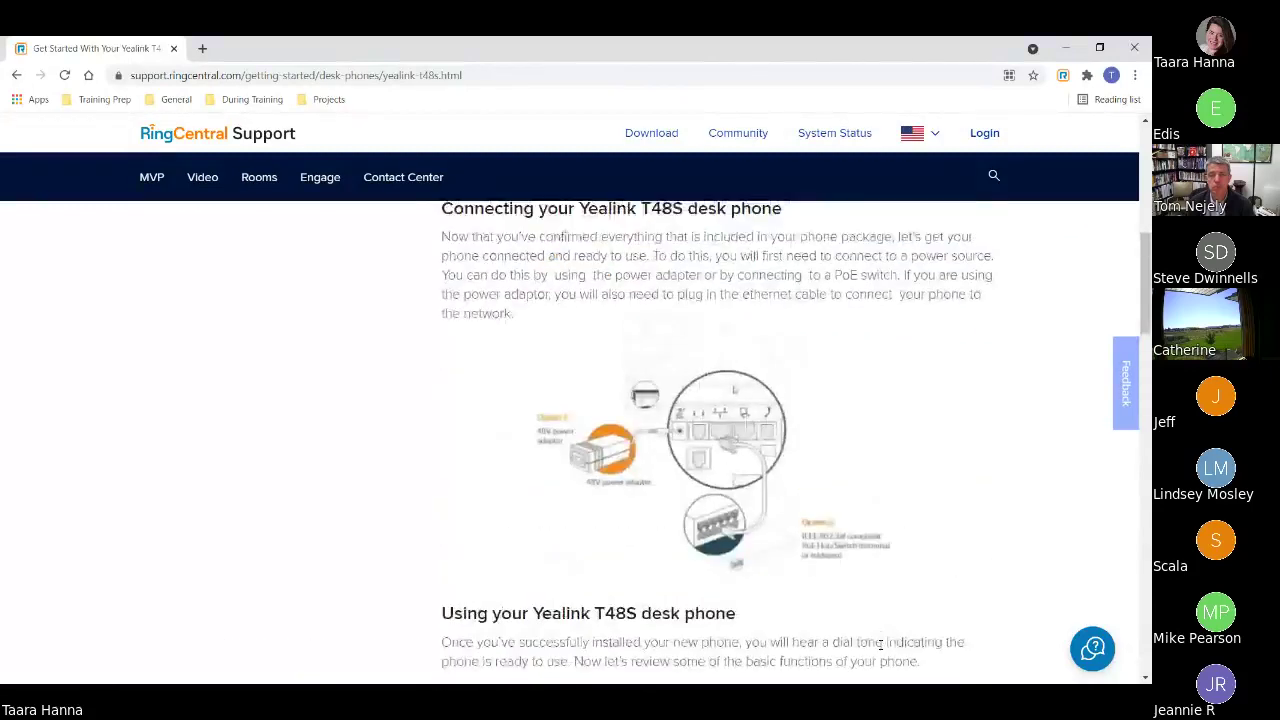
pyautogui.scroll(10, 880, 645)
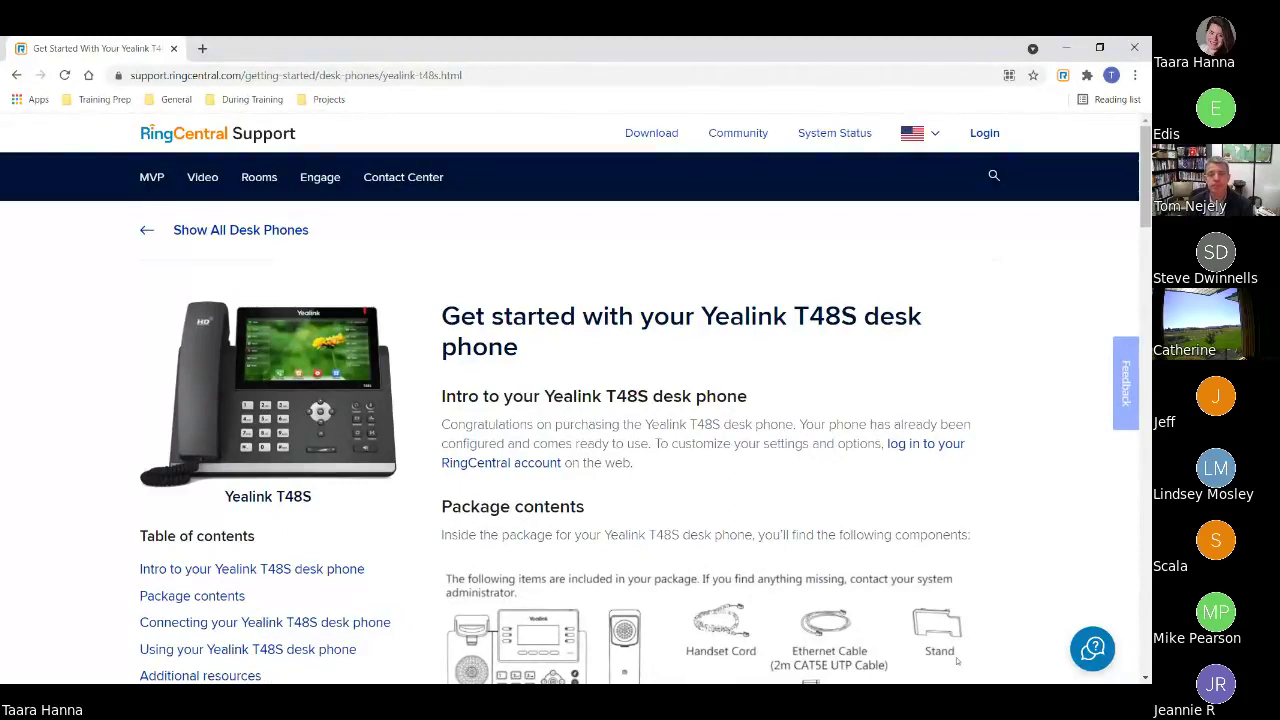
# - Return to the presentation and advance through the extension activation, account activation and Navigation slides
pyautogui.hotkey('alt', 'Tab')
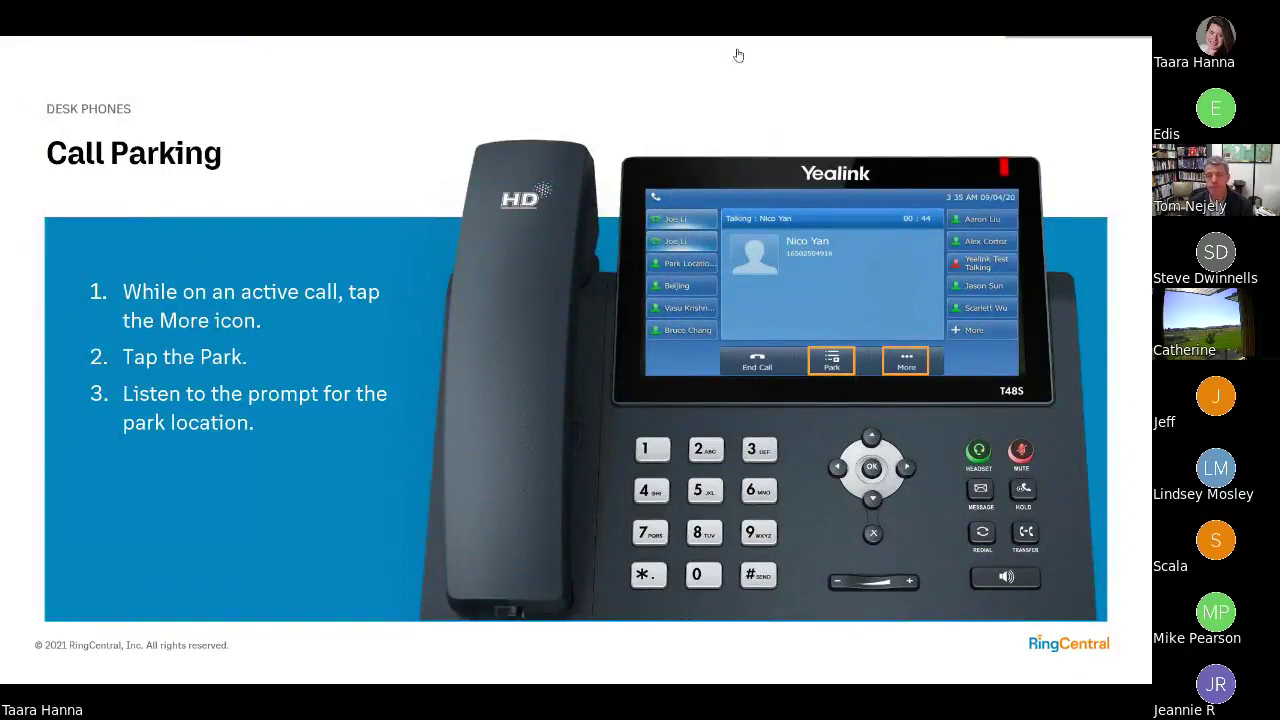
pyautogui.press('Right')
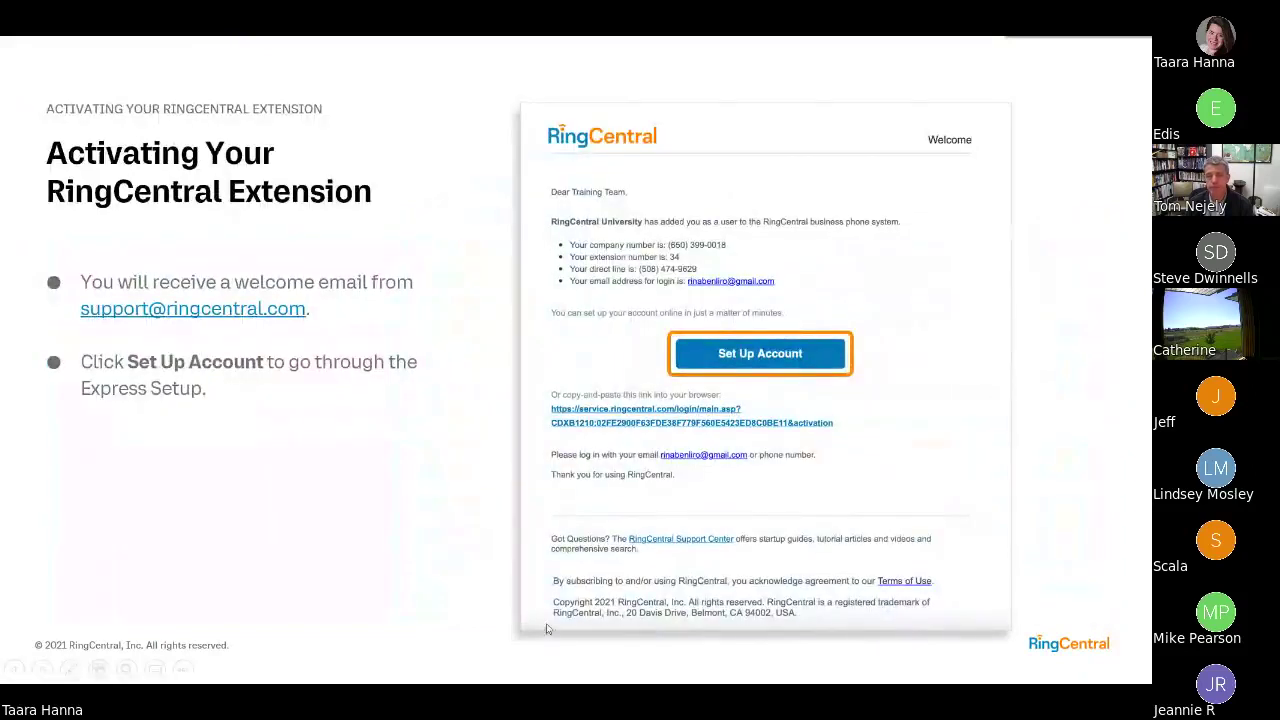
pyautogui.click(717, 361)
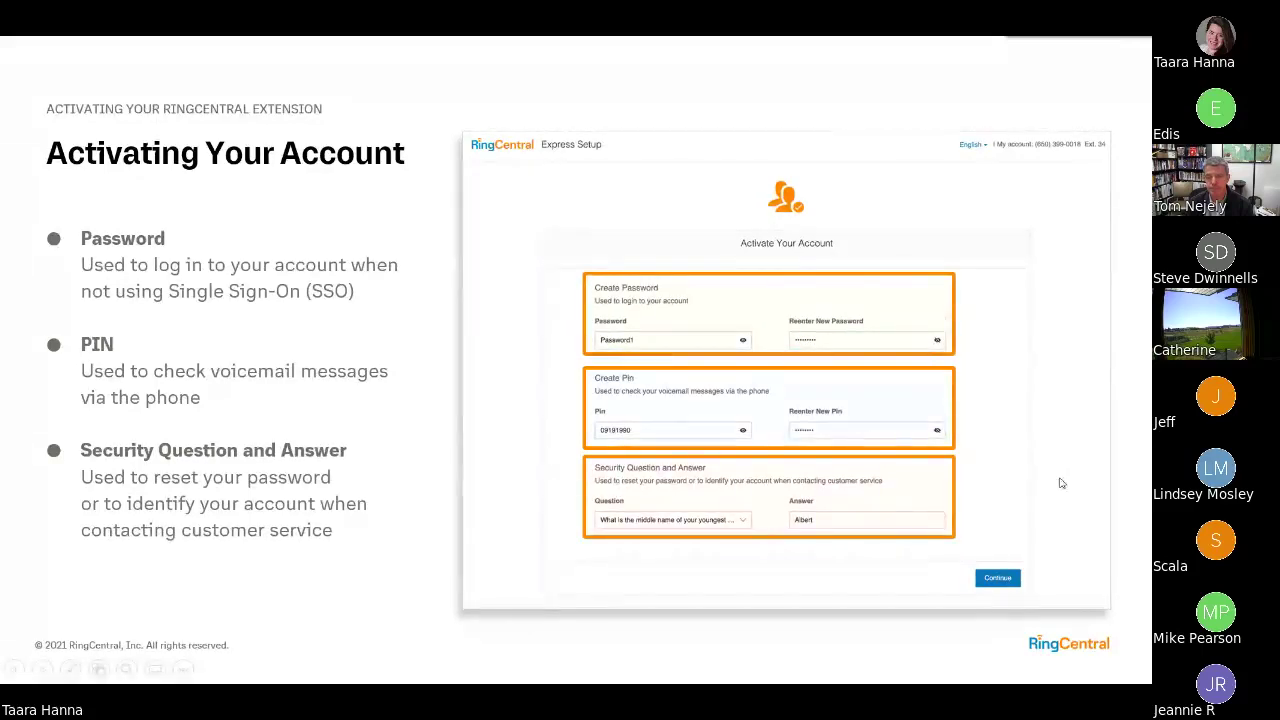
pyautogui.click(1063, 647)
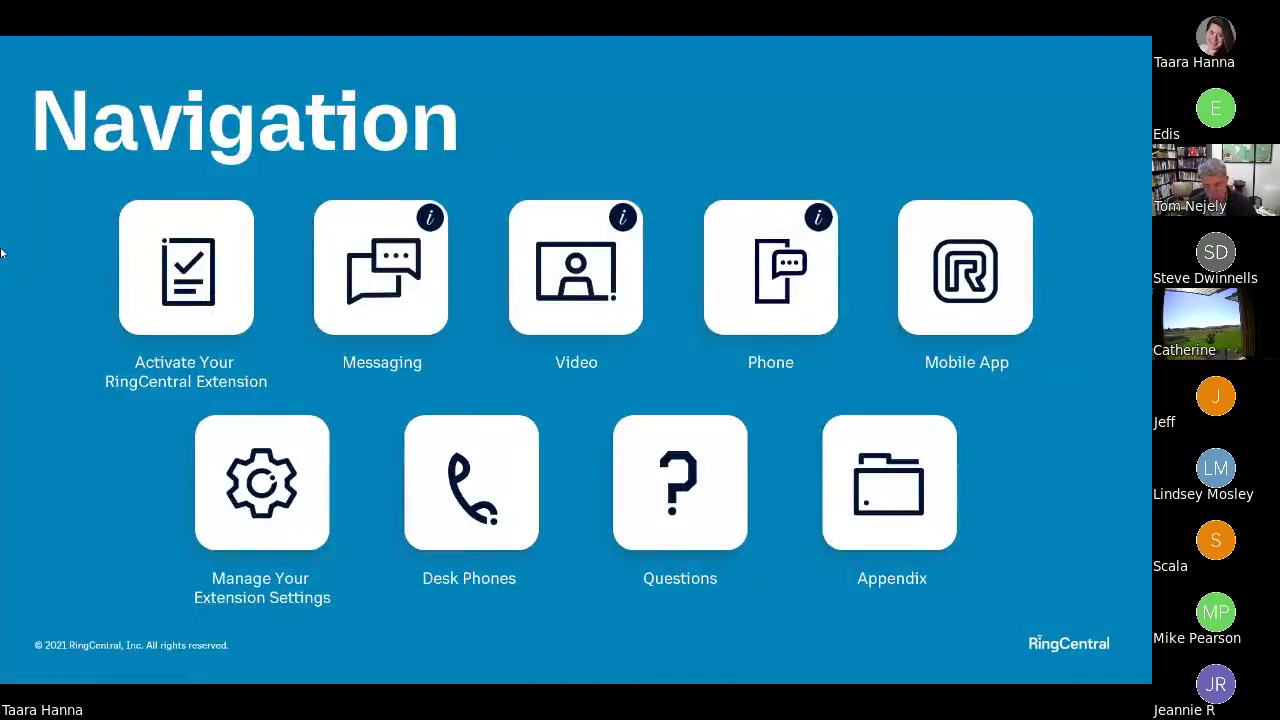
# - Go through the Appendix and Phone App sections to the dial-pad Phone slide, then end the show
pyautogui.click(905, 521)
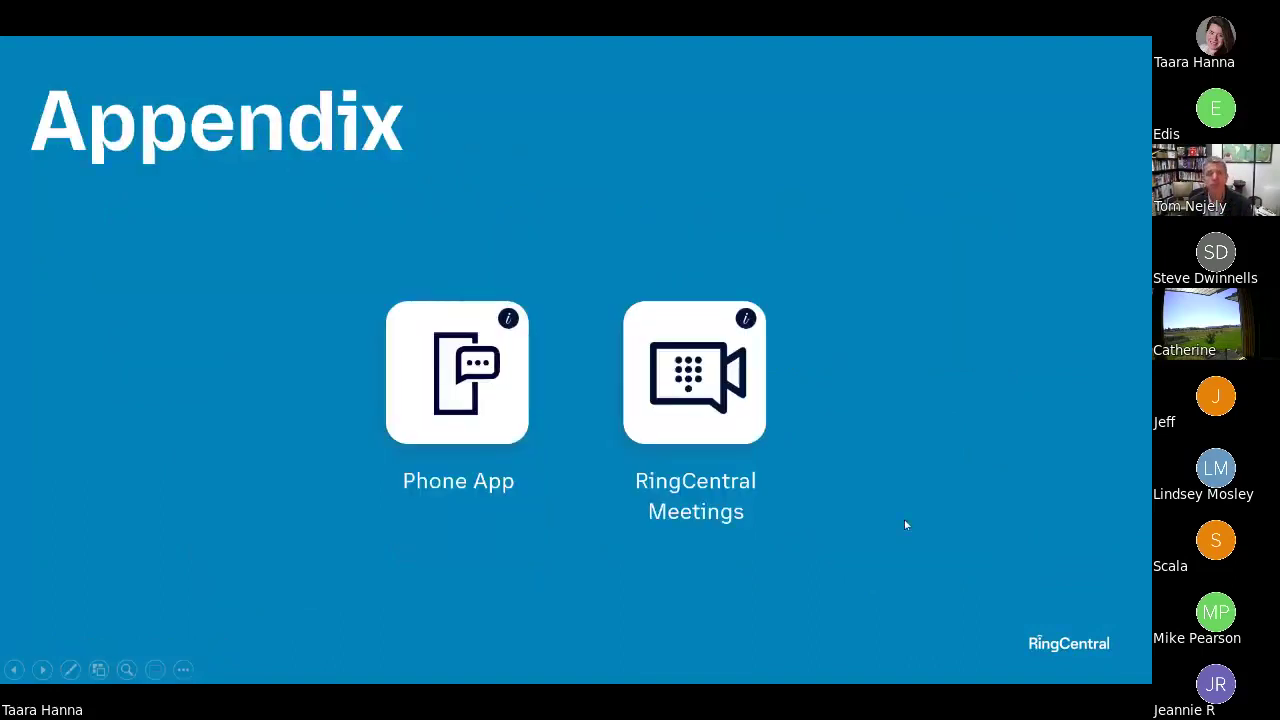
pyautogui.click(460, 395)
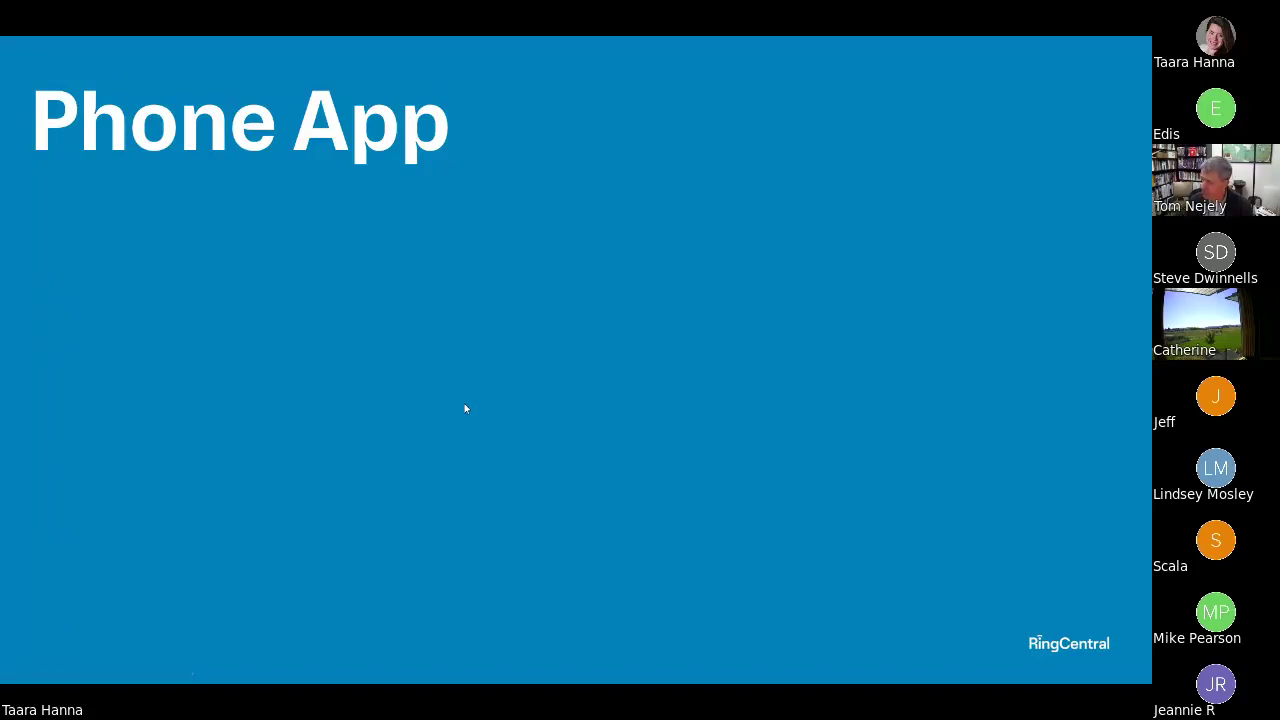
pyautogui.click(460, 414)
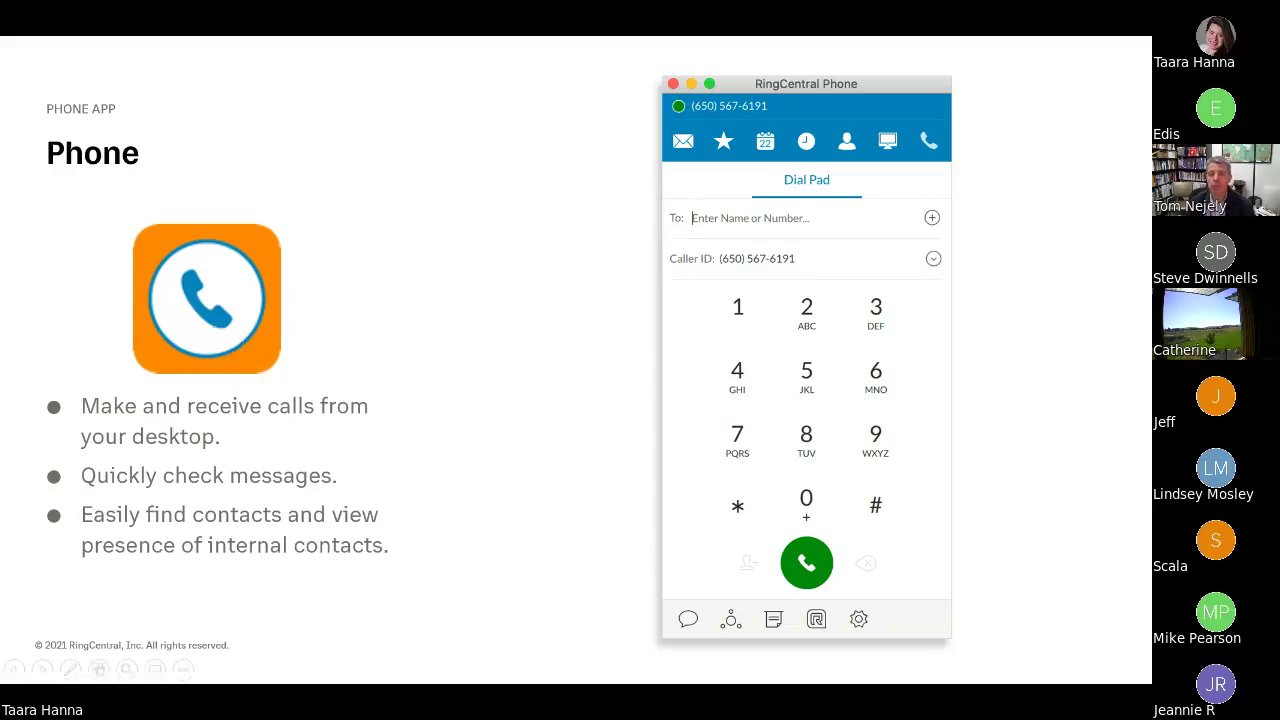
pyautogui.press('Escape')
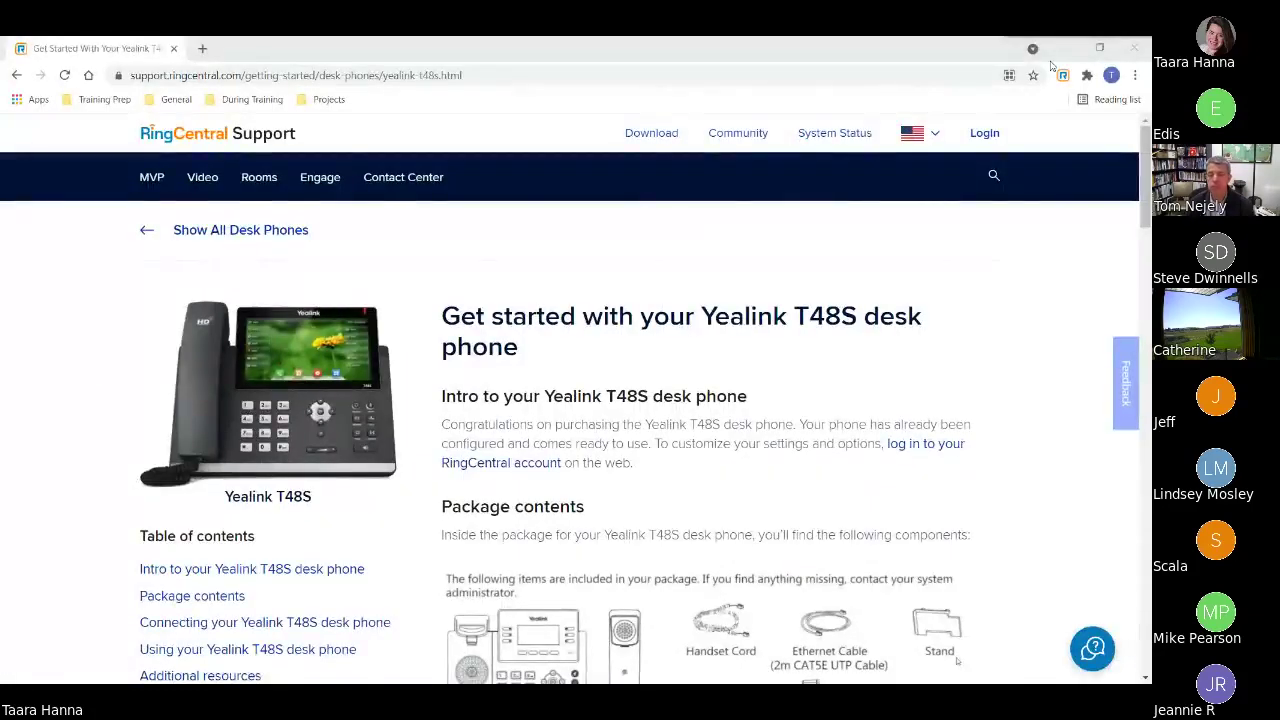
# - Minimize the browser, reposition the RingCentral Phone shortcut beside RingCentral Meetings, and launch it
pyautogui.click(1066, 49)
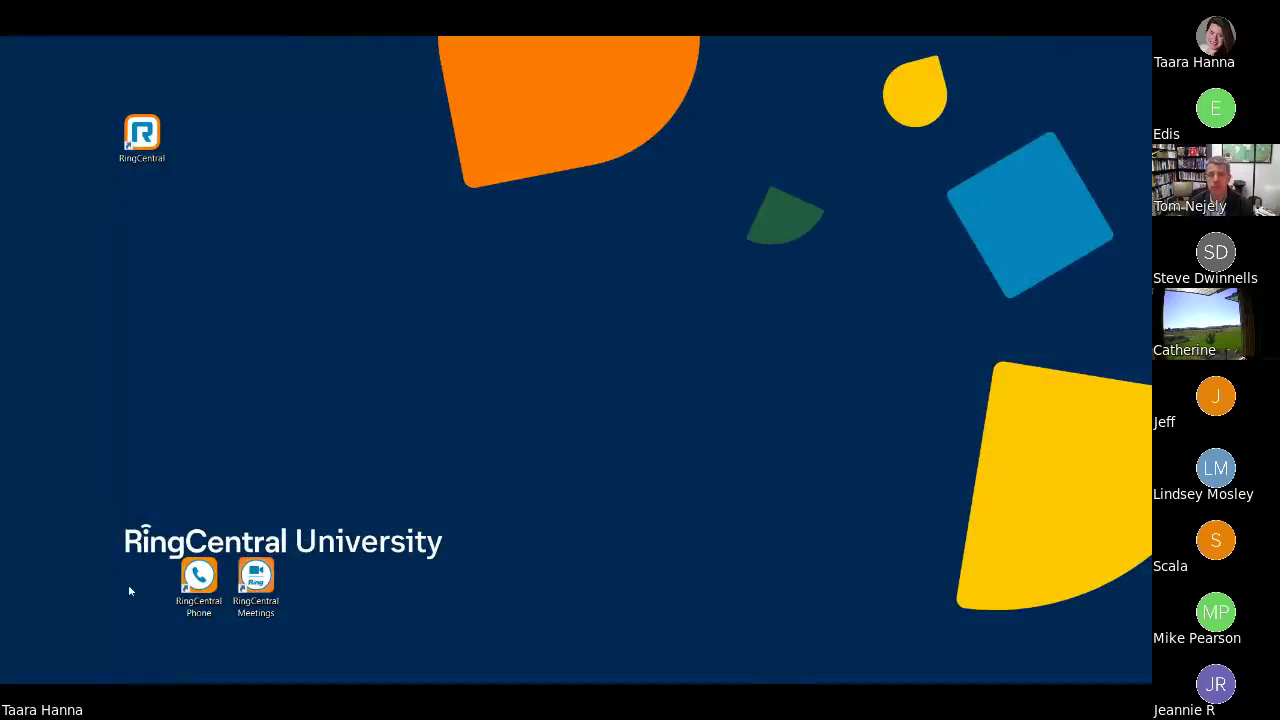
pyautogui.moveTo(198, 578); pyautogui.dragTo(255, 214)
pyautogui.moveTo(155, 128); pyautogui.dragTo(212, 568)
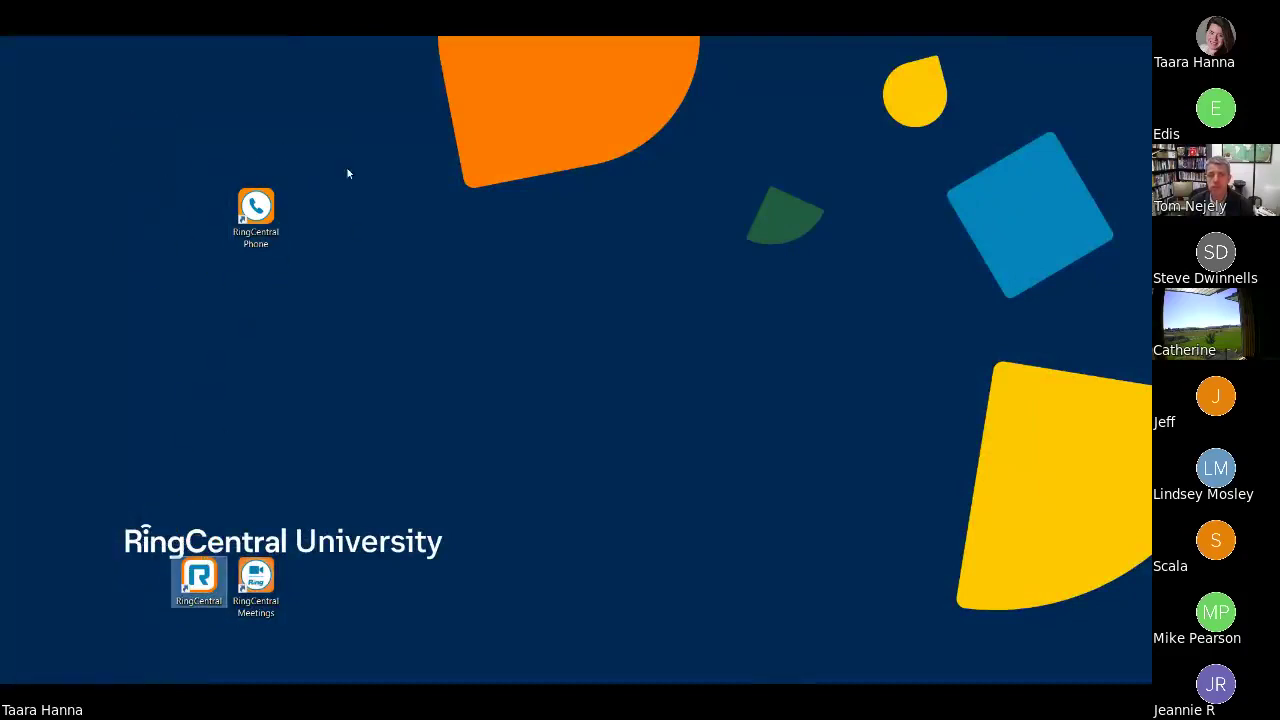
pyautogui.doubleClick(256, 210)
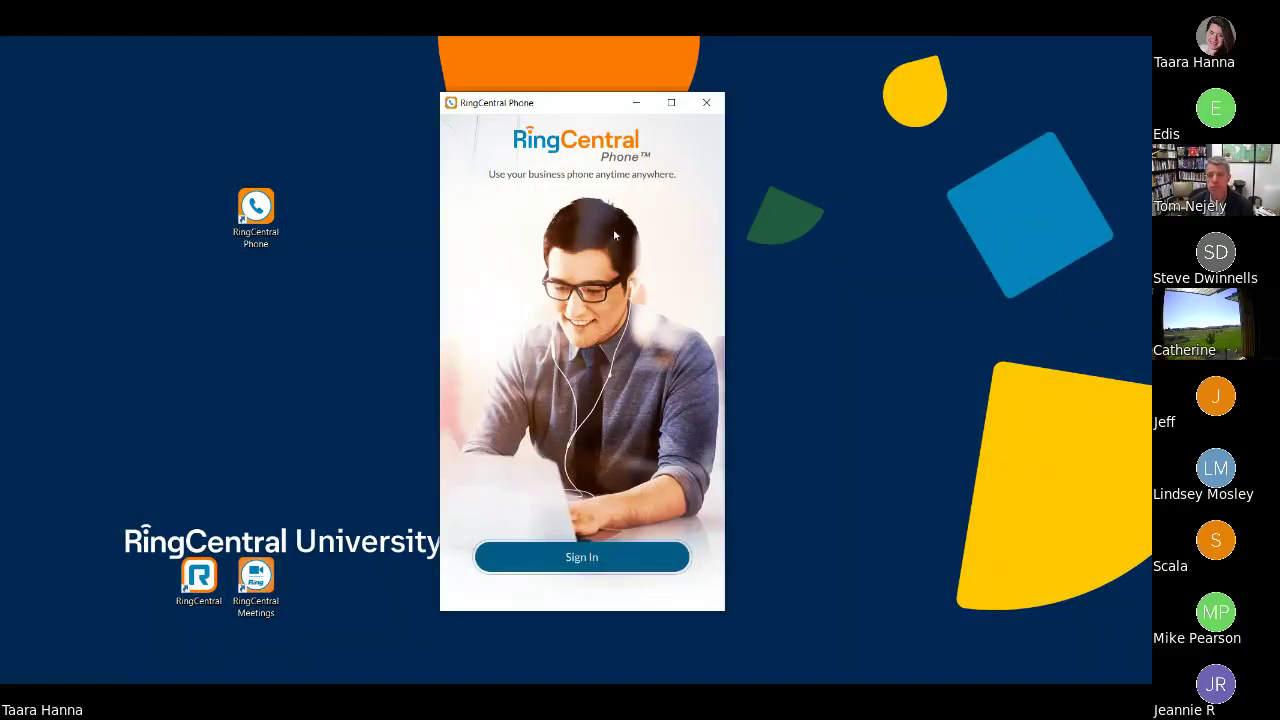
# - Sign in to RingCentral Phone with the account password
pyautogui.click(616, 571)
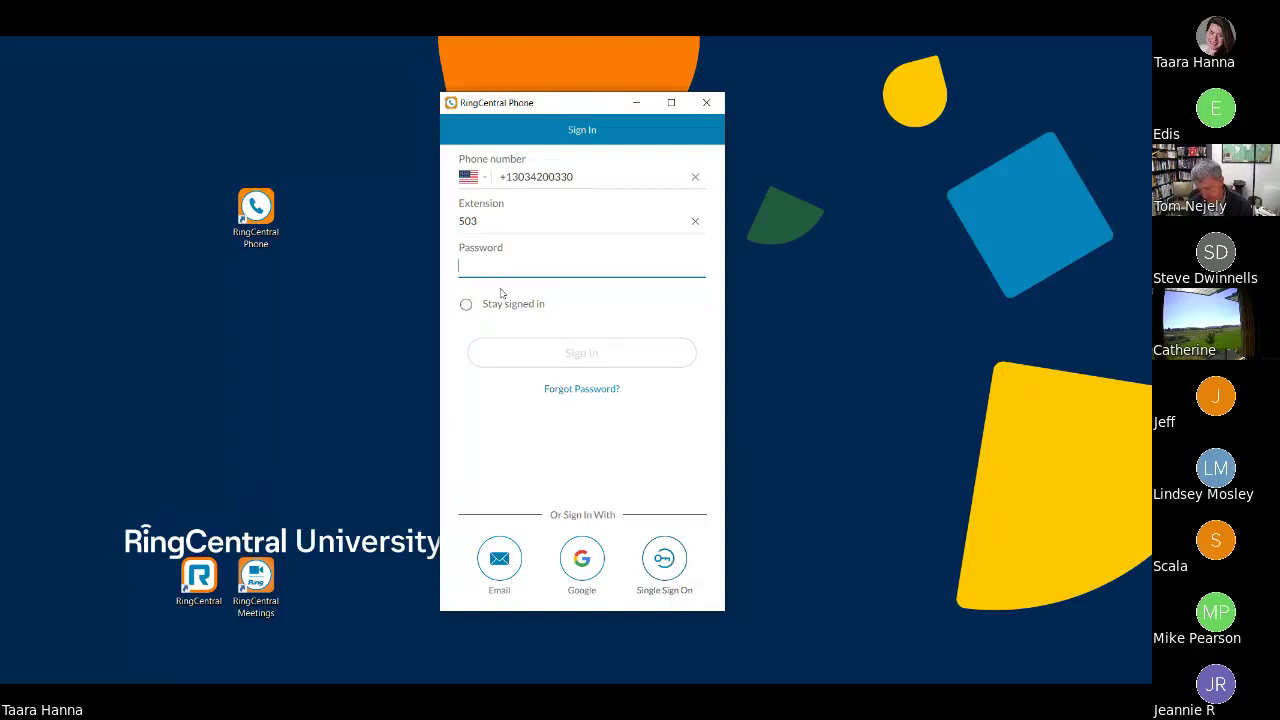
pyautogui.write('*********')
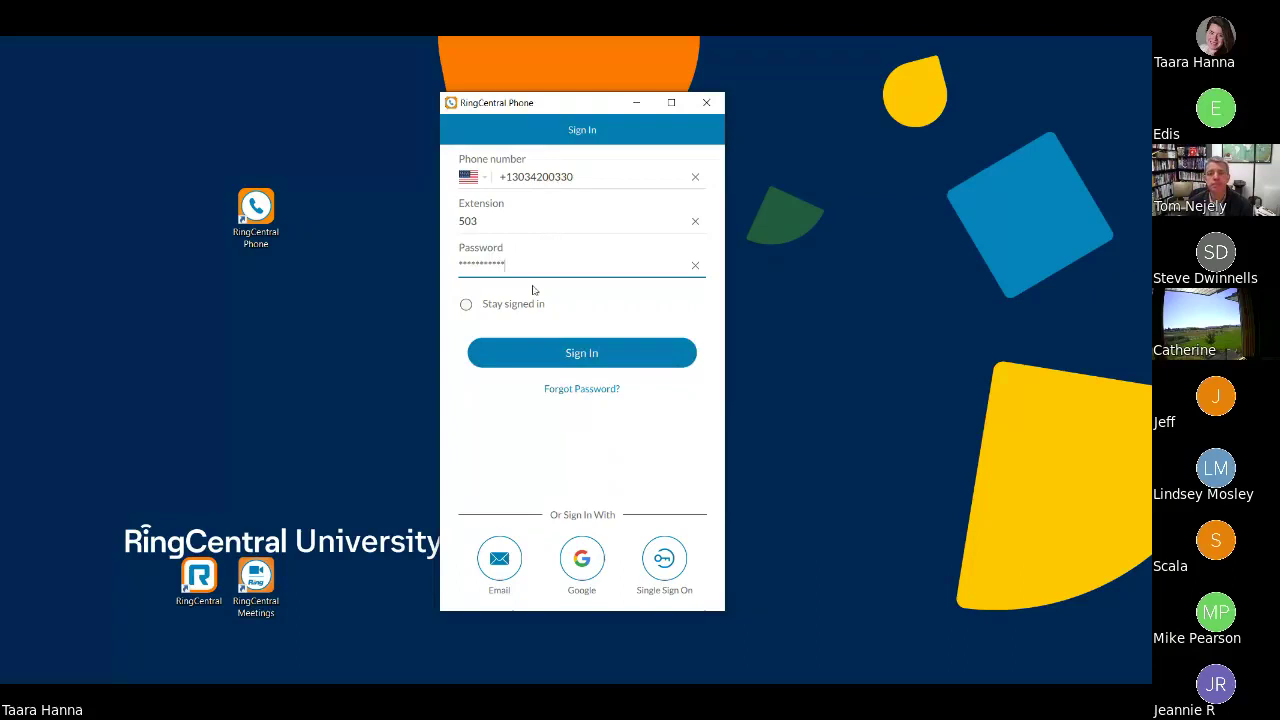
pyautogui.click(600, 356)
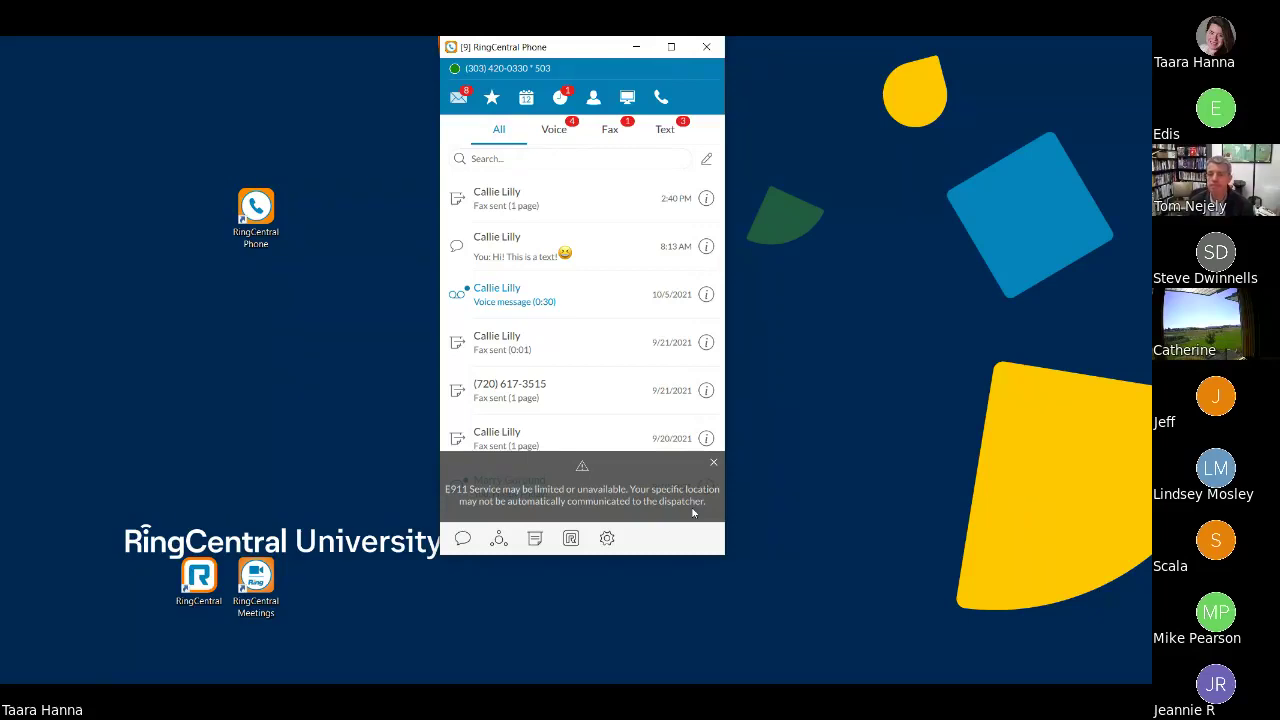
# - Close the E911 service warning and open My Profile's presence status options
pyautogui.click(714, 465)
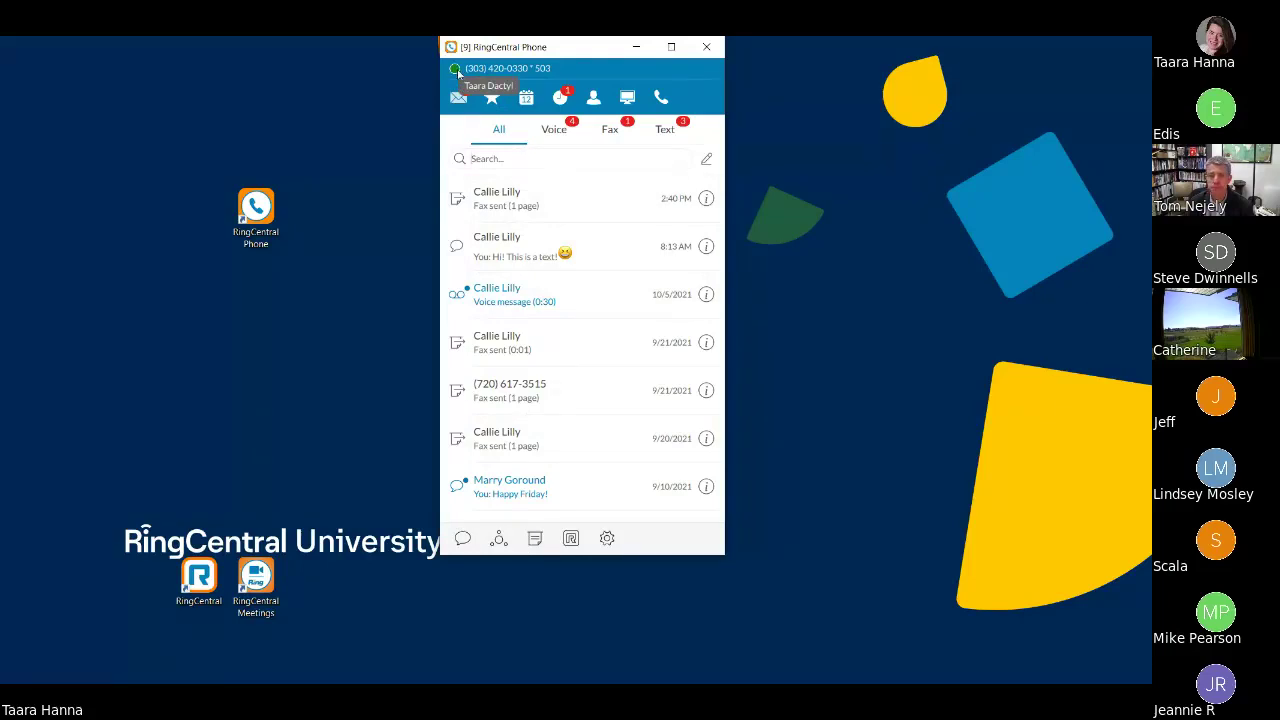
pyautogui.click(456, 70)
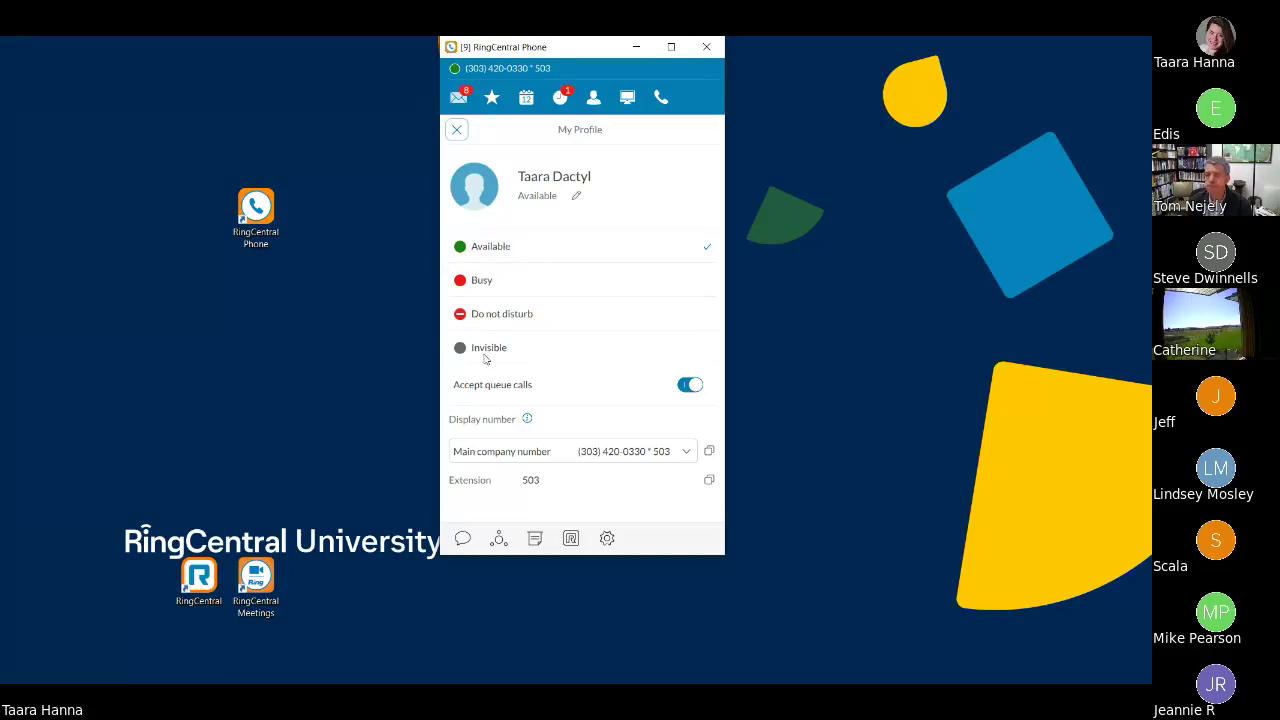
# - Switch presence to Invisible, then Do not disturb, back to Available, and close My Profile
pyautogui.click(483, 347)
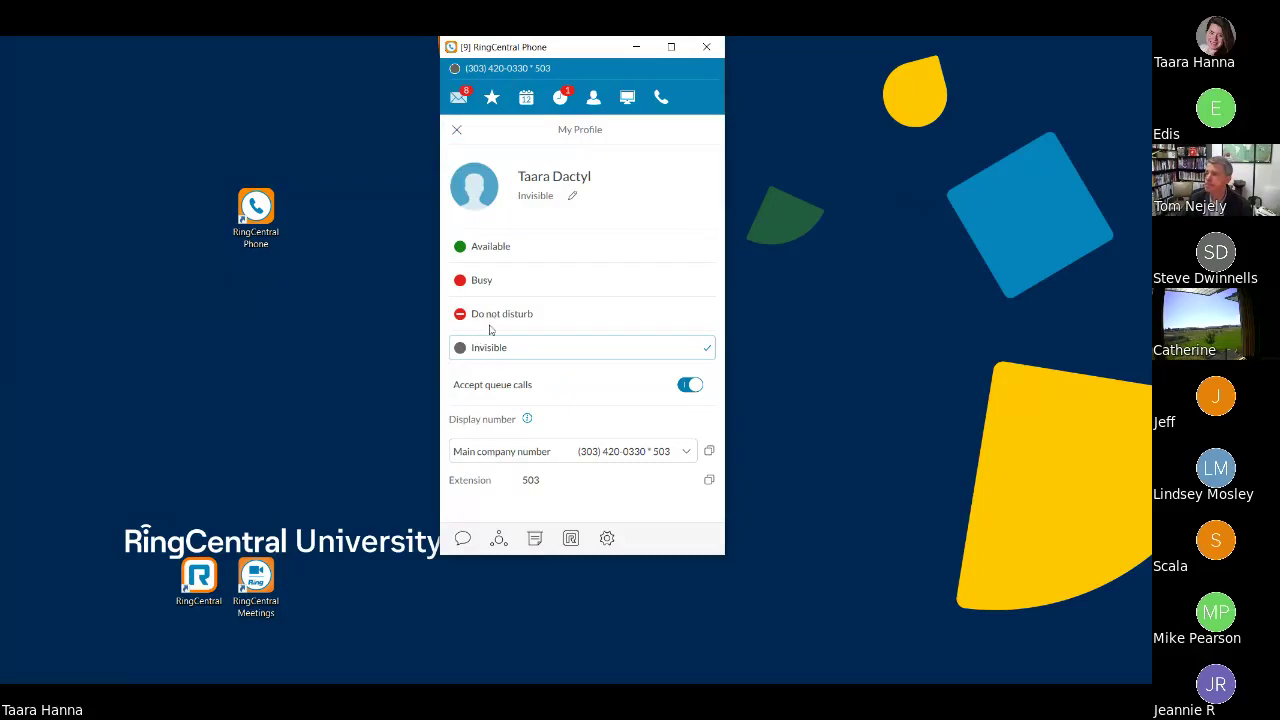
pyautogui.click(490, 327)
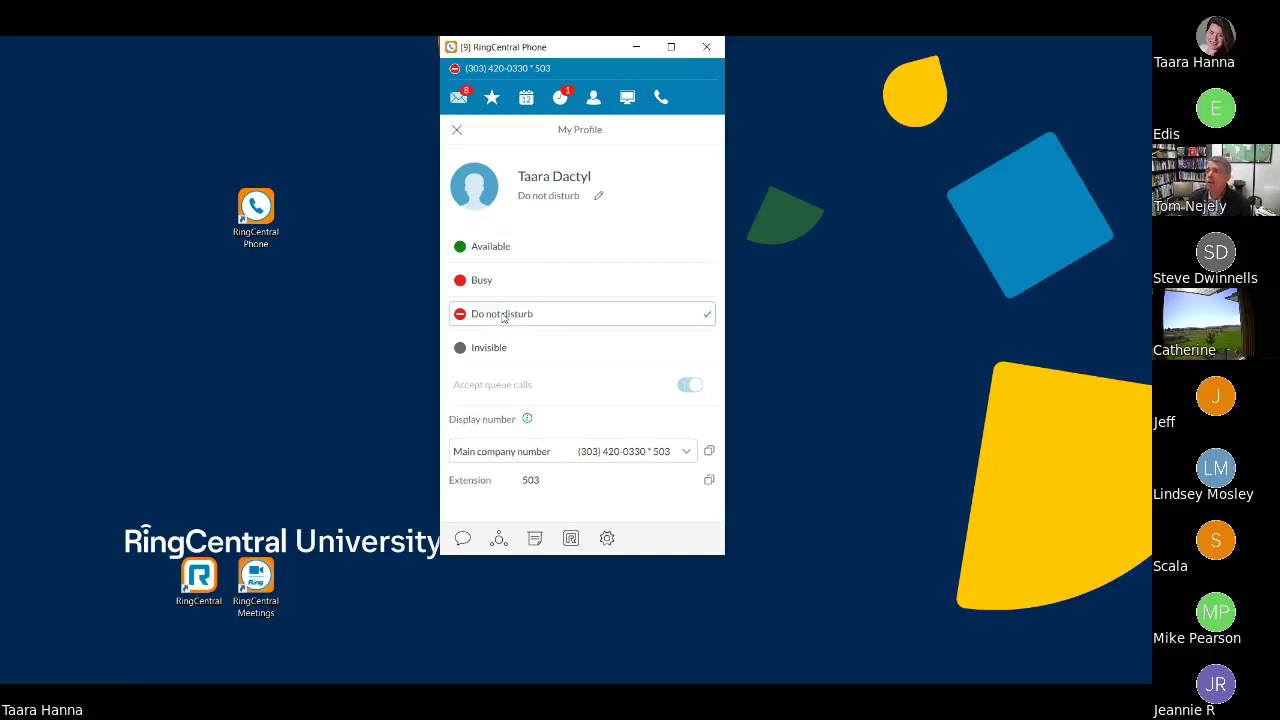
pyautogui.click(509, 252)
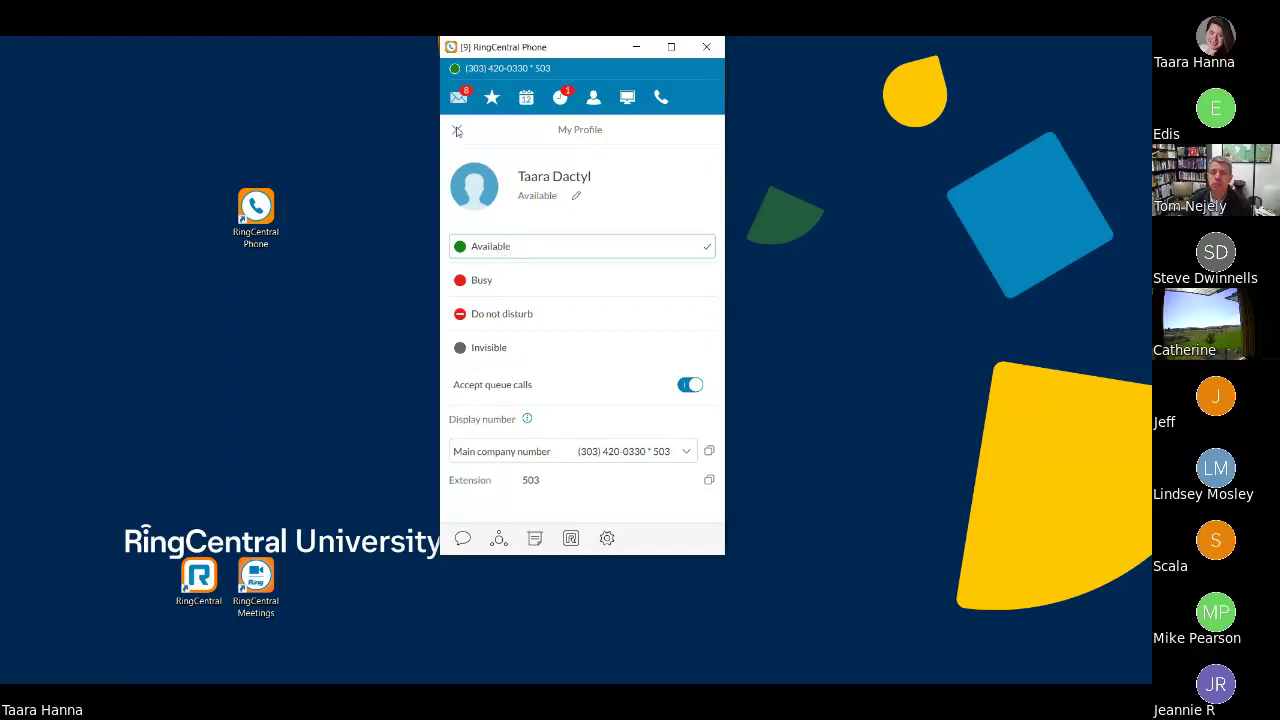
pyautogui.click(457, 131)
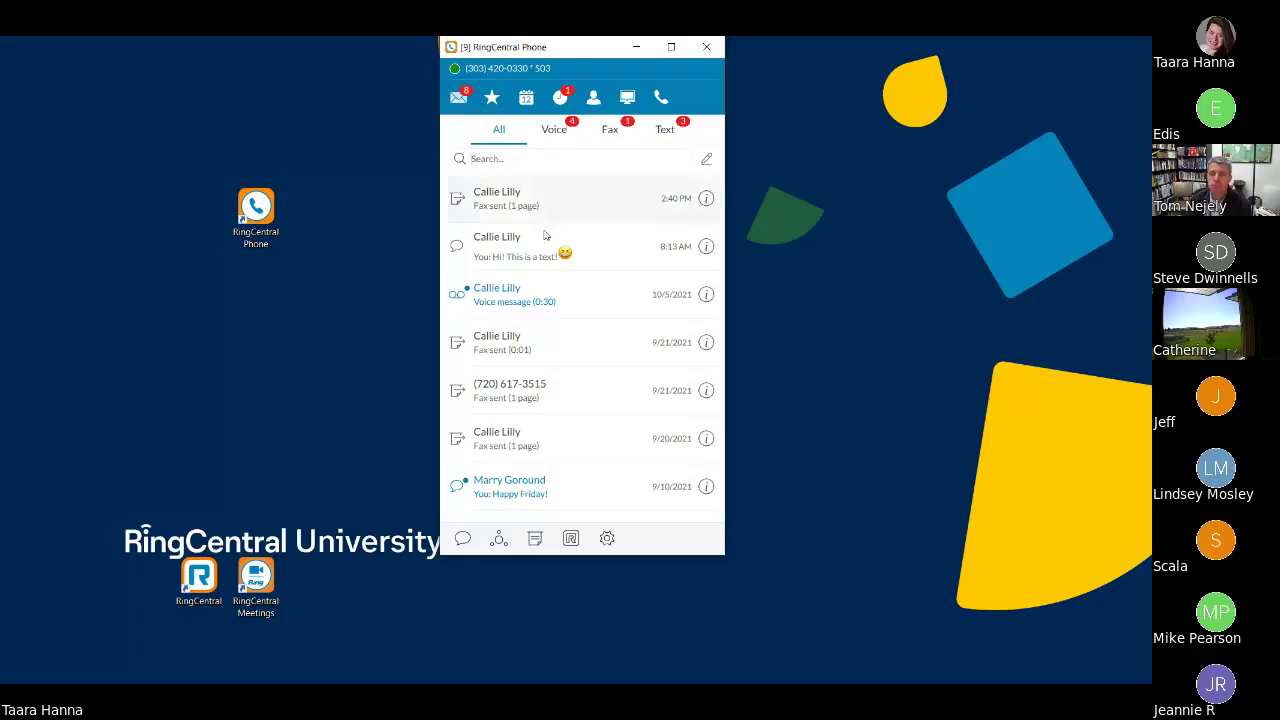
# - Expand and collapse the voicemail player, then open the 'Hi! This is a text!' conversation
pyautogui.scroll(-3, 560, 335)
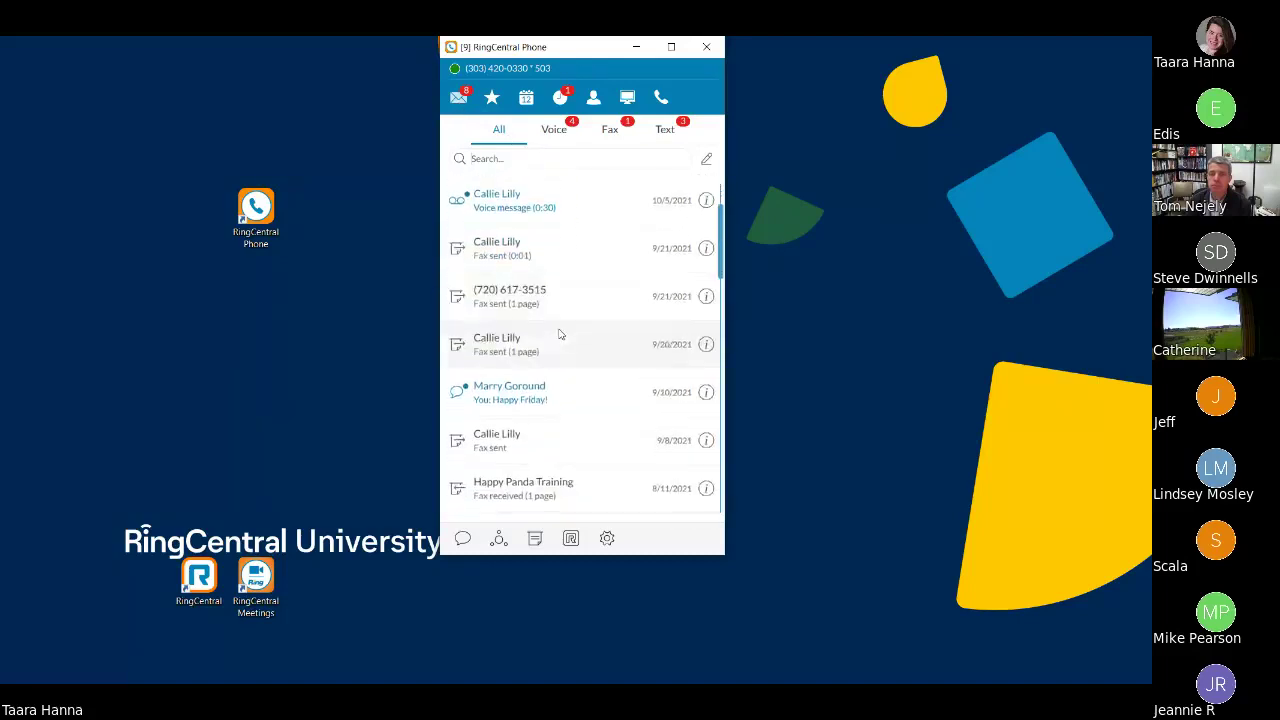
pyautogui.scroll(3, 563, 334)
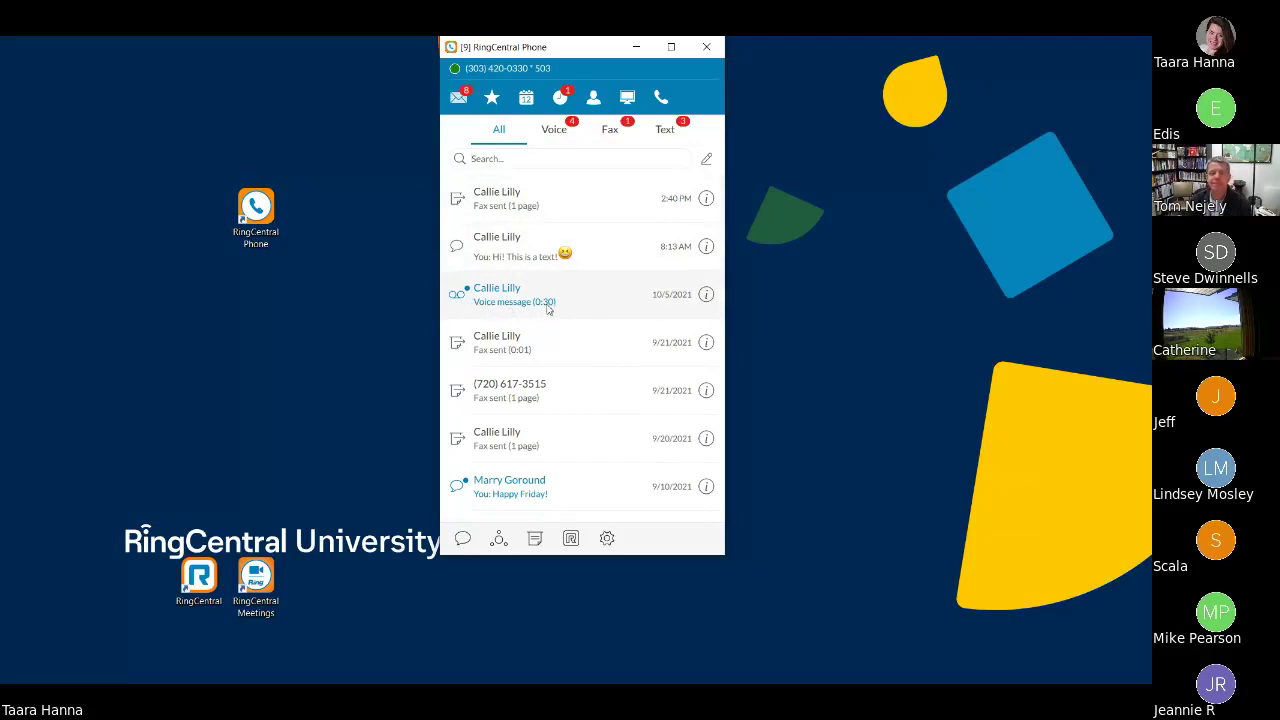
pyautogui.click(494, 313)
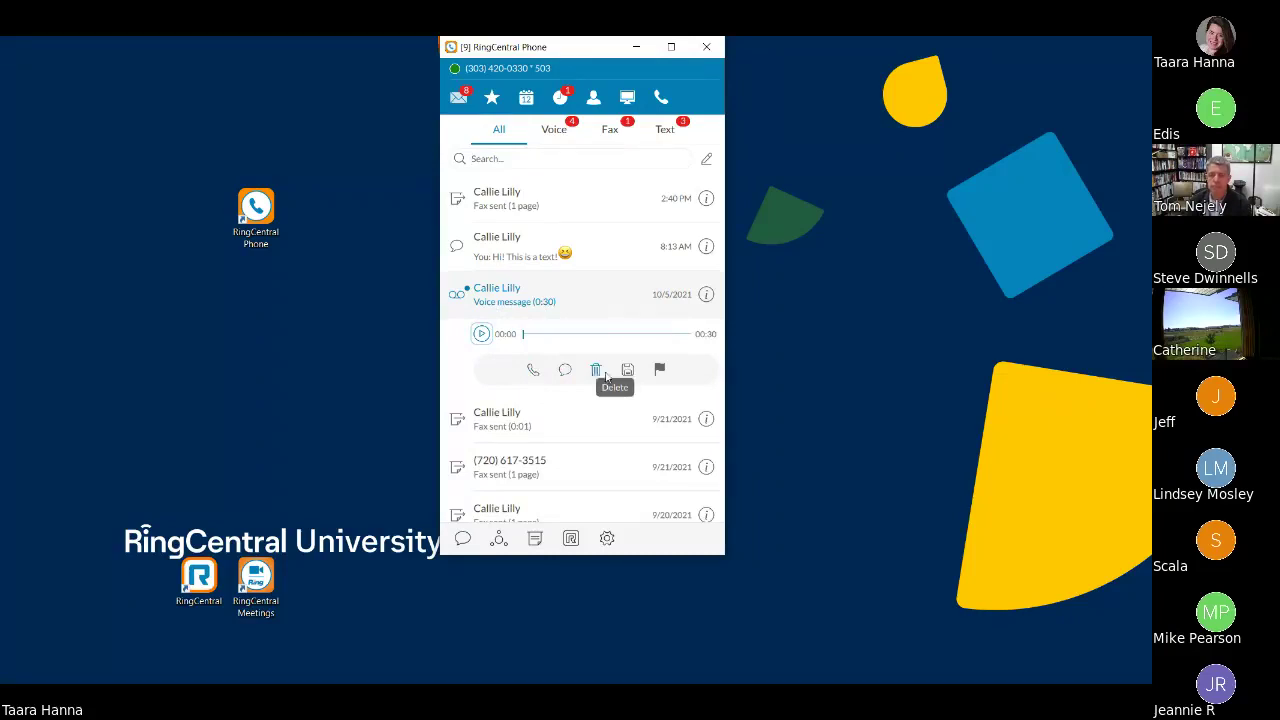
pyautogui.click(571, 303)
pyautogui.click(594, 267)
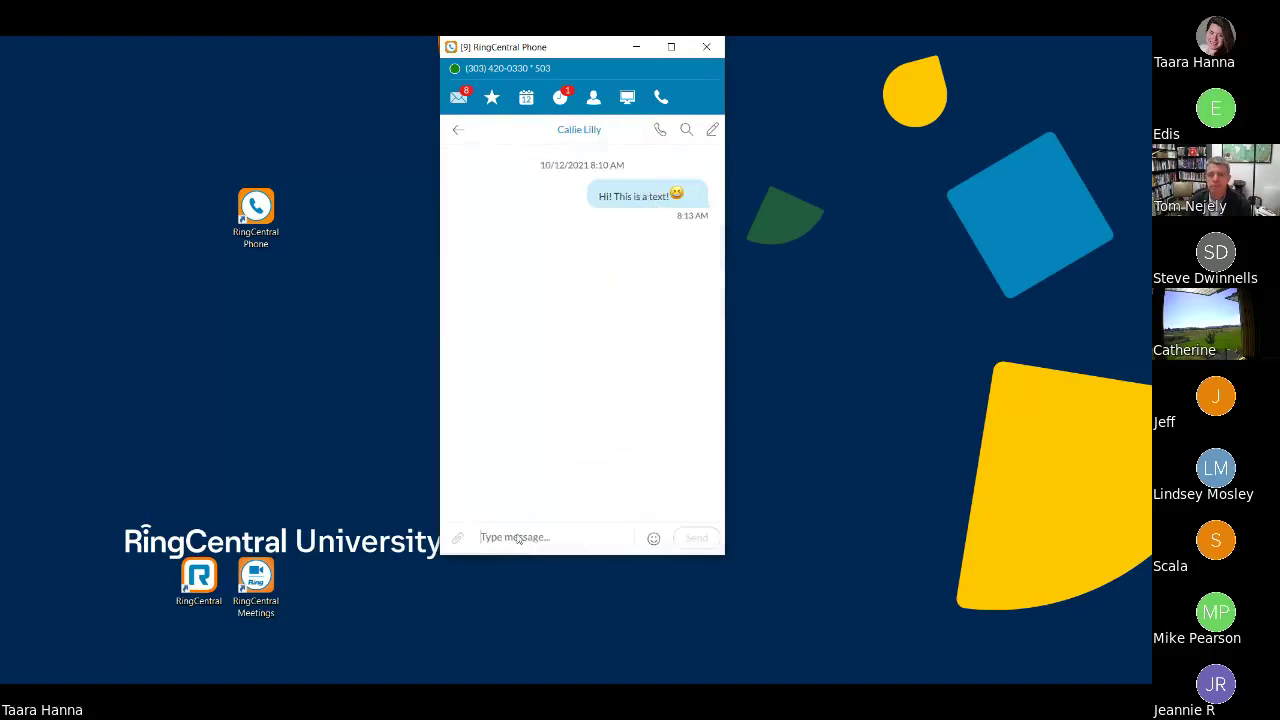
# - Send the reply 'Wow!' with a flushed-face emoji and go back to All messages
pyautogui.click(589, 539)
pyautogui.write('Wow!')
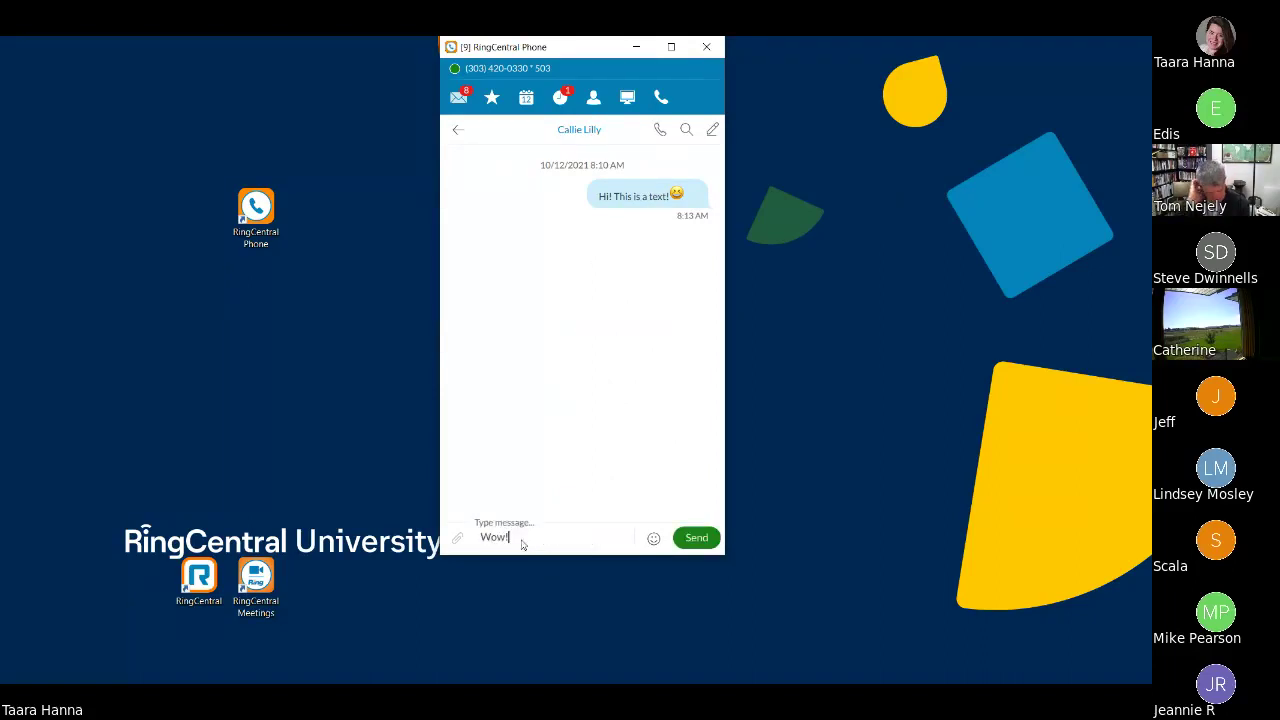
pyautogui.click(653, 537)
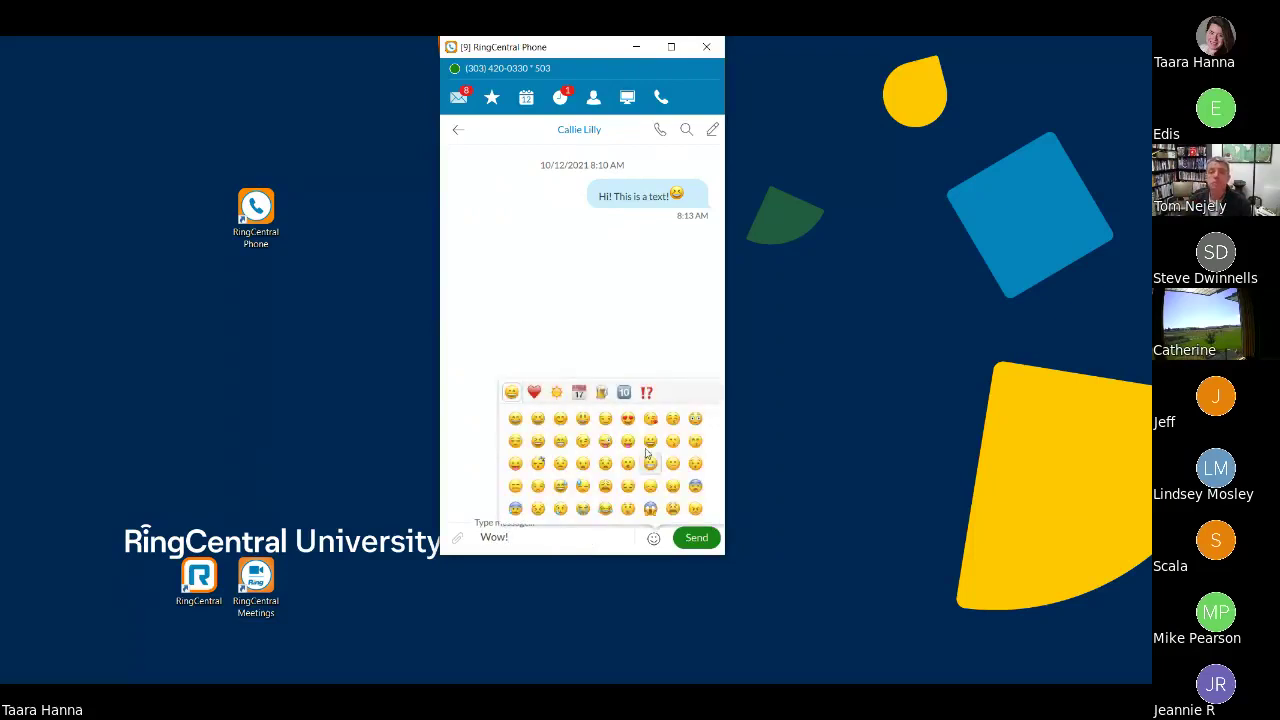
pyautogui.click(695, 418)
pyautogui.click(695, 533)
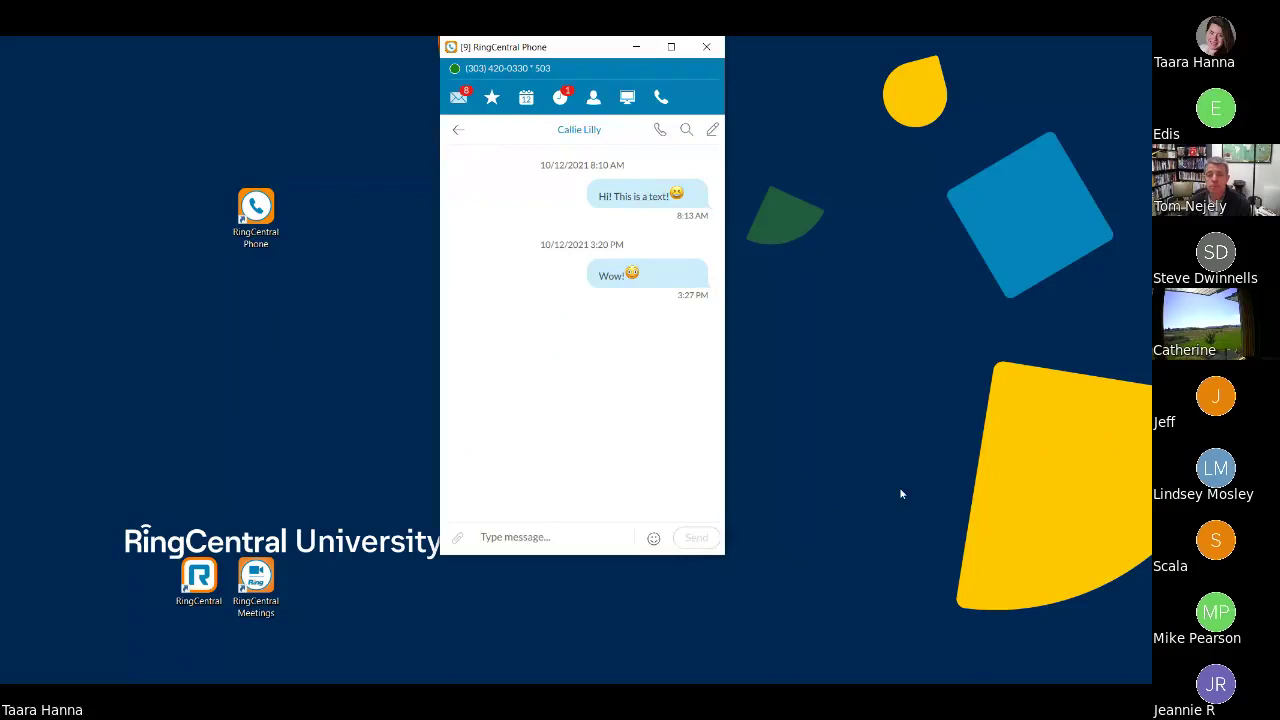
pyautogui.click(455, 130)
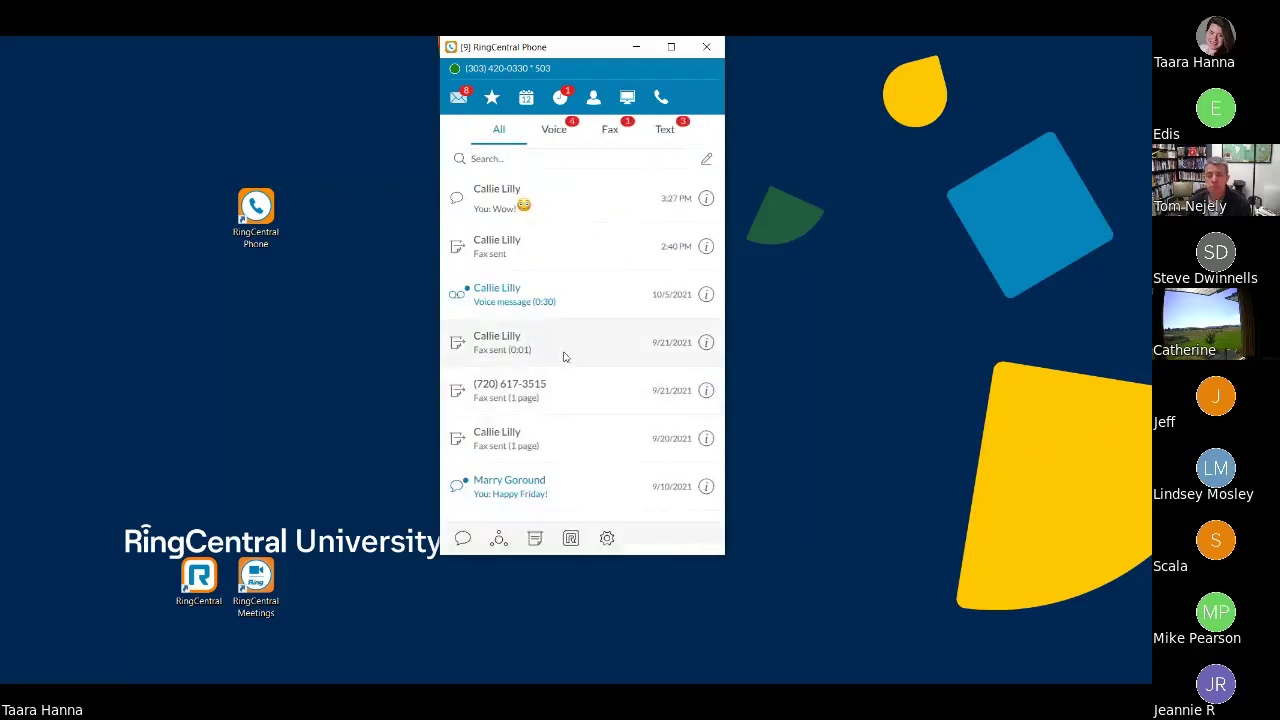
pyautogui.moveTo(532, 389)
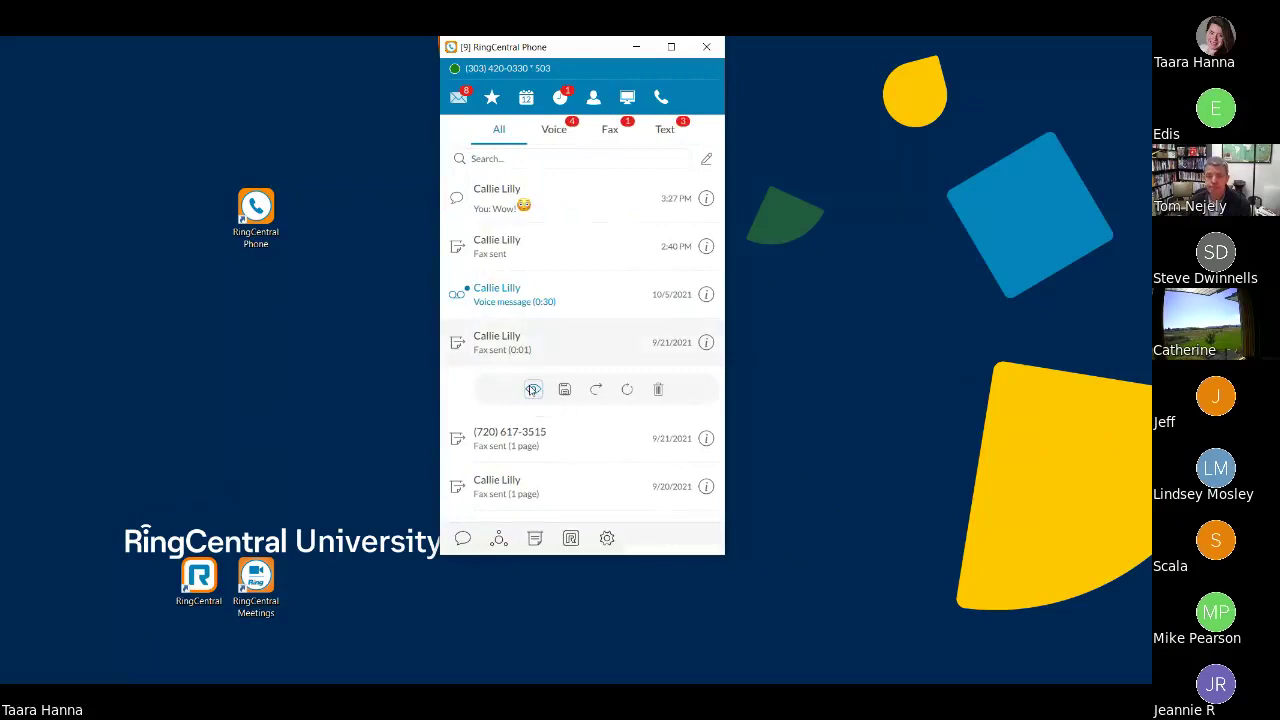
# - View the sent fax's one-page cover-sheet PDF in Edge, then close it
pyautogui.click(533, 389)
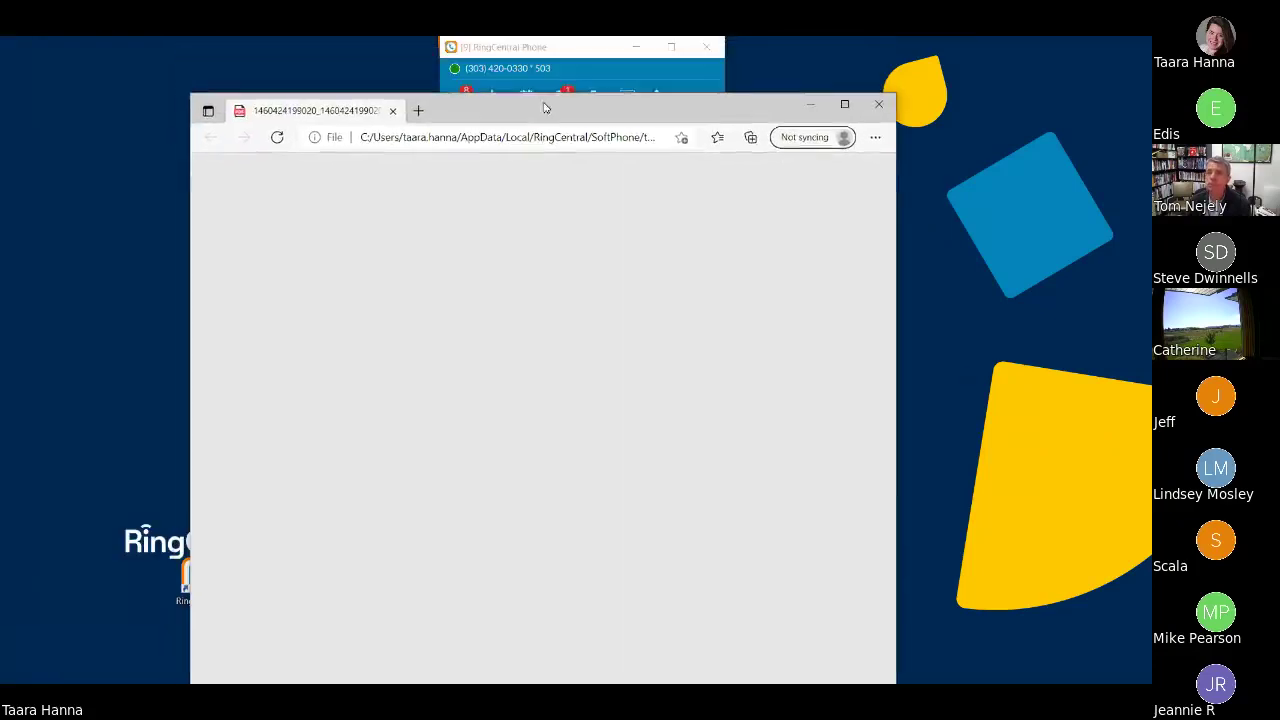
pyautogui.moveTo(549, 100)
pyautogui.mouseDown()
pyautogui.moveTo(551, 258)
pyautogui.moveTo(549, 55)
pyautogui.moveTo(546, 106)
pyautogui.mouseUp()
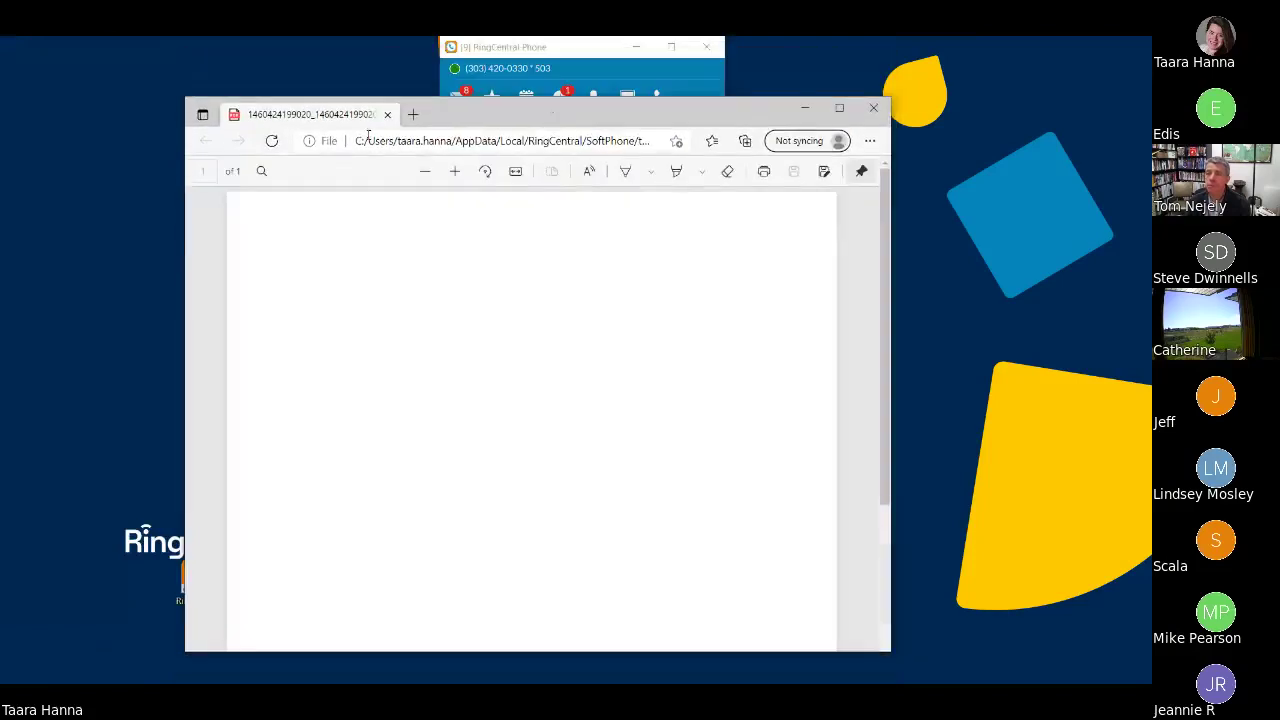
pyautogui.scroll(-5, 655, 364)
pyautogui.scroll(5, 655, 364)
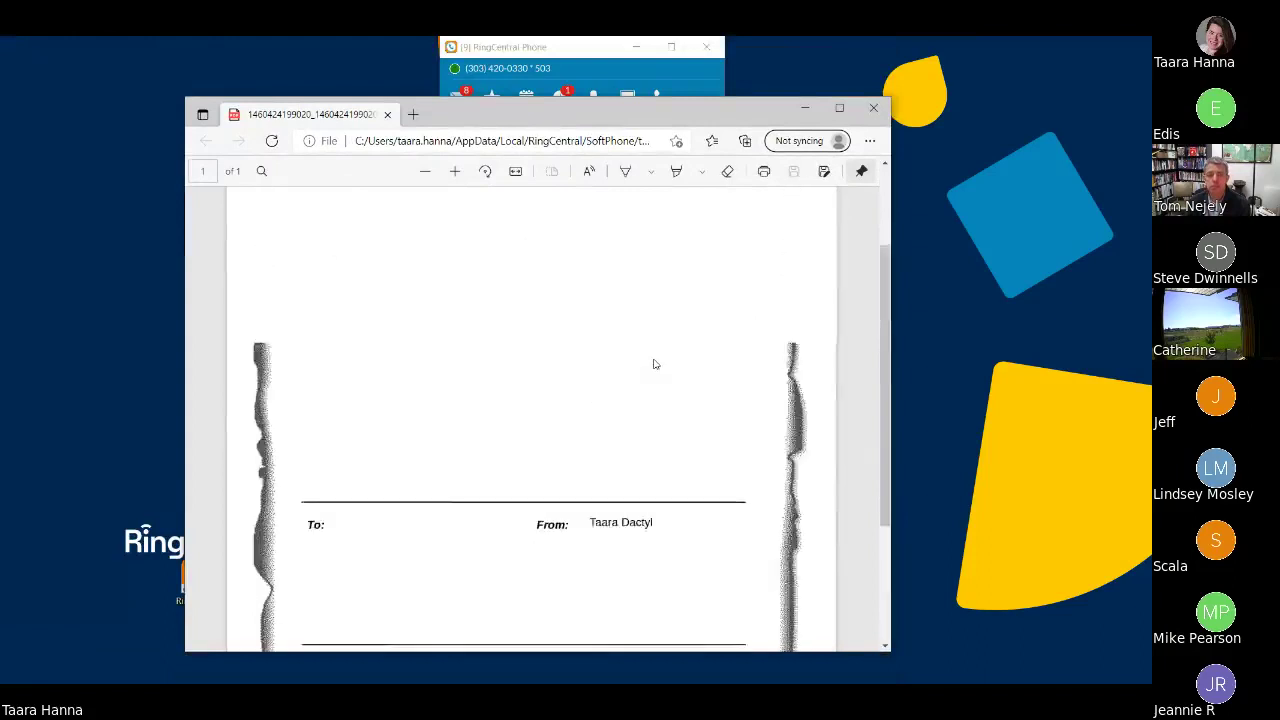
pyautogui.click(868, 107)
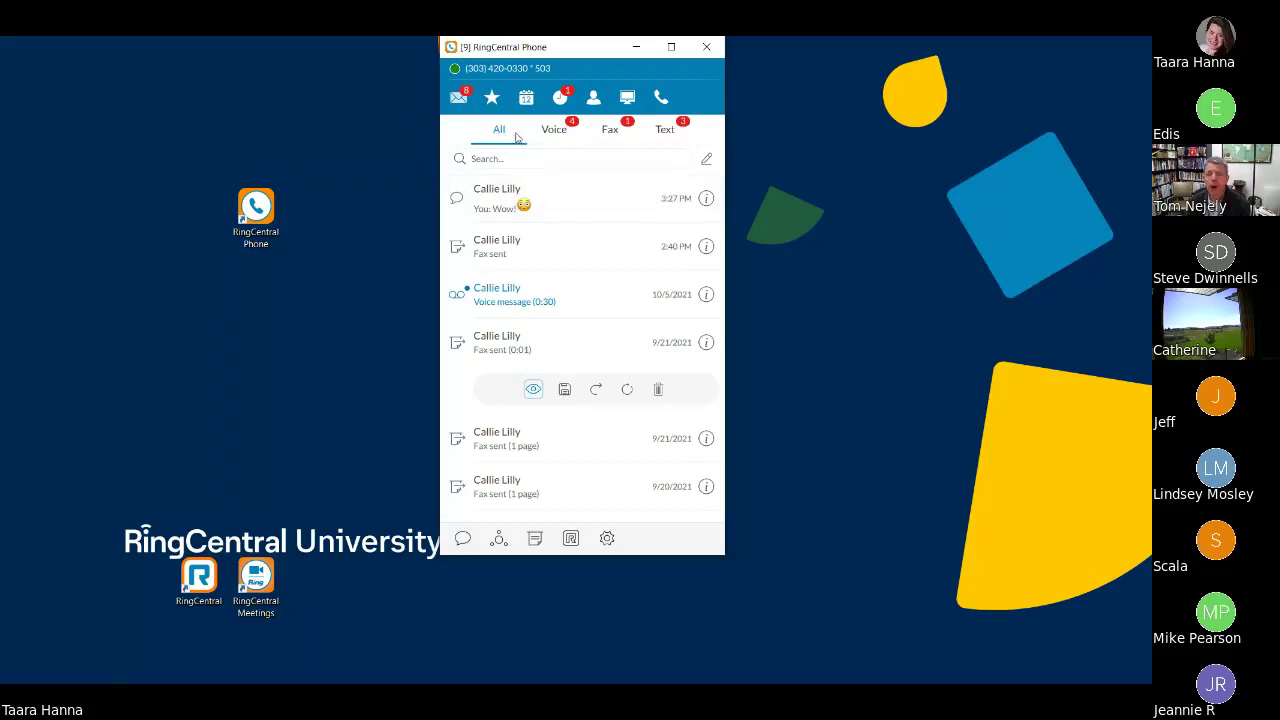
# - Filter messages by Voice, Fax and Text, return to All, then show Favorites
pyautogui.click(554, 135)
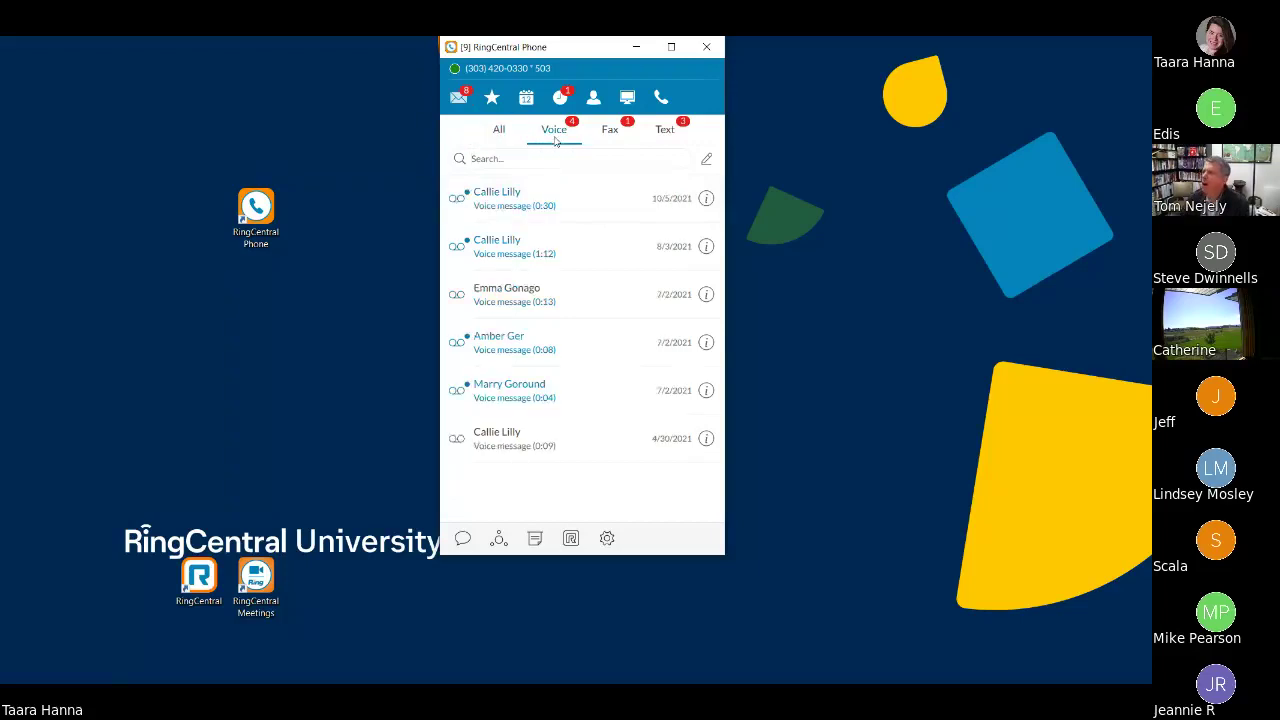
pyautogui.click(610, 139)
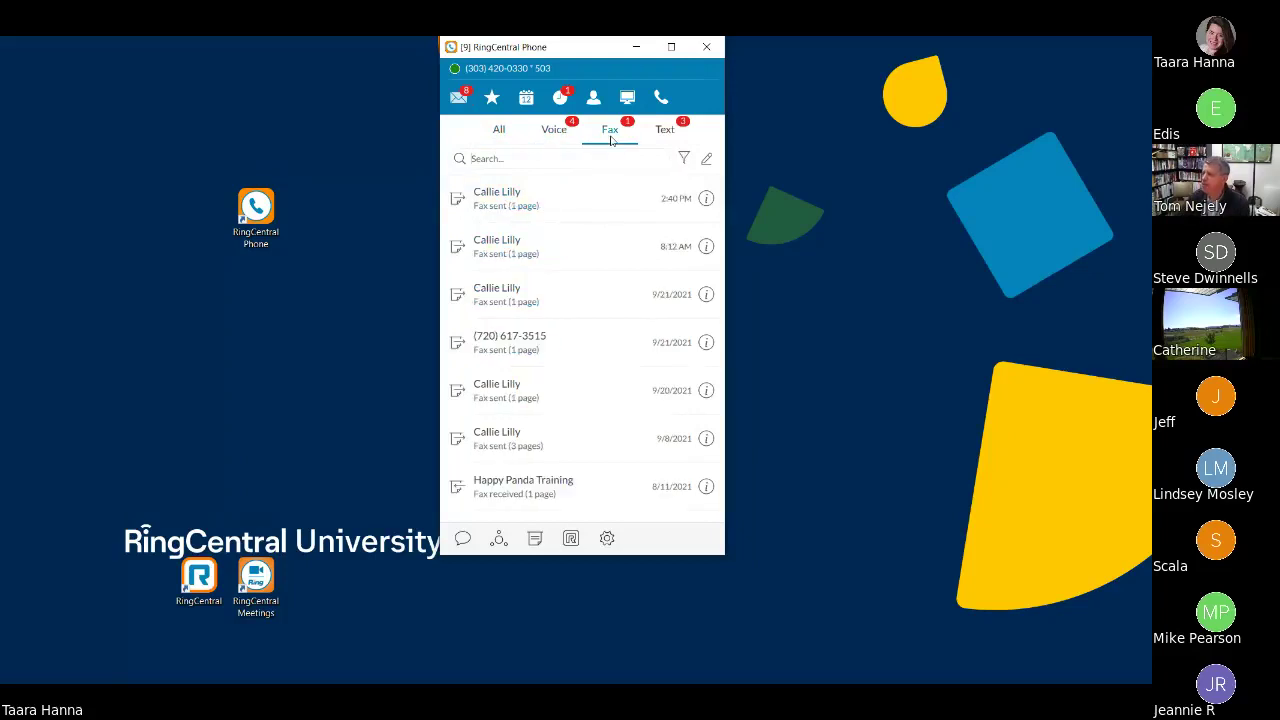
pyautogui.click(680, 139)
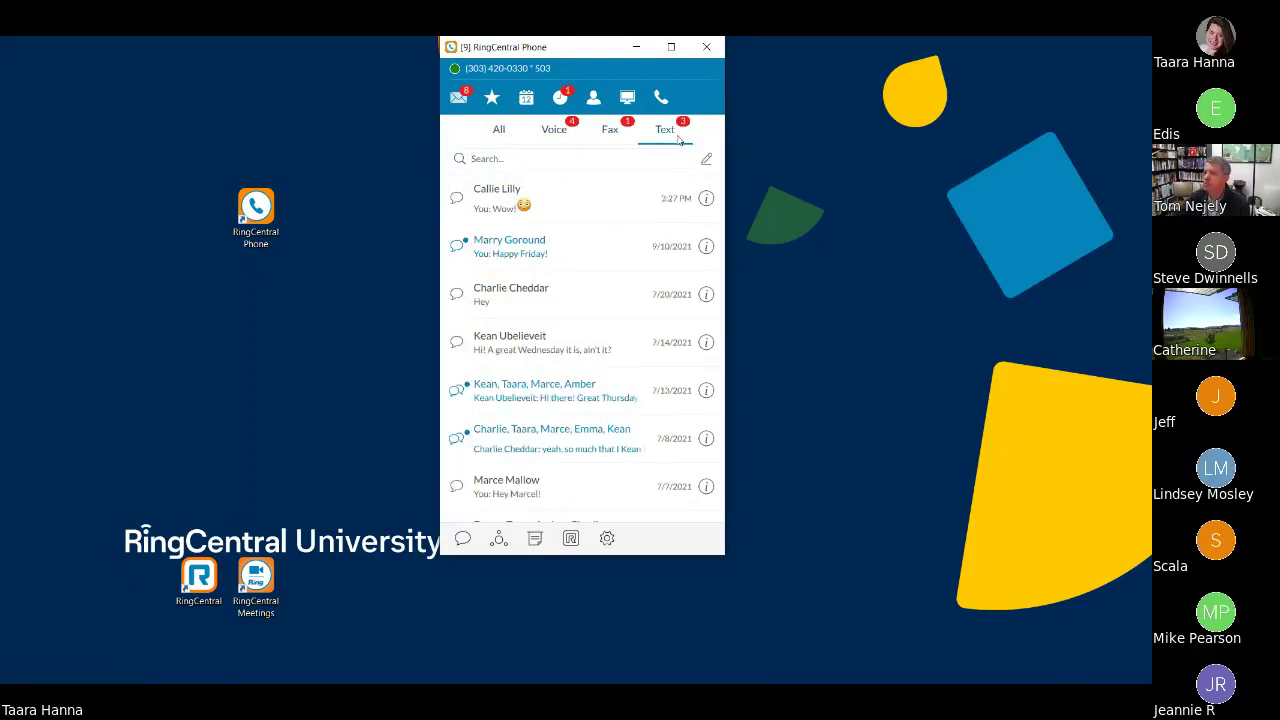
pyautogui.click(505, 134)
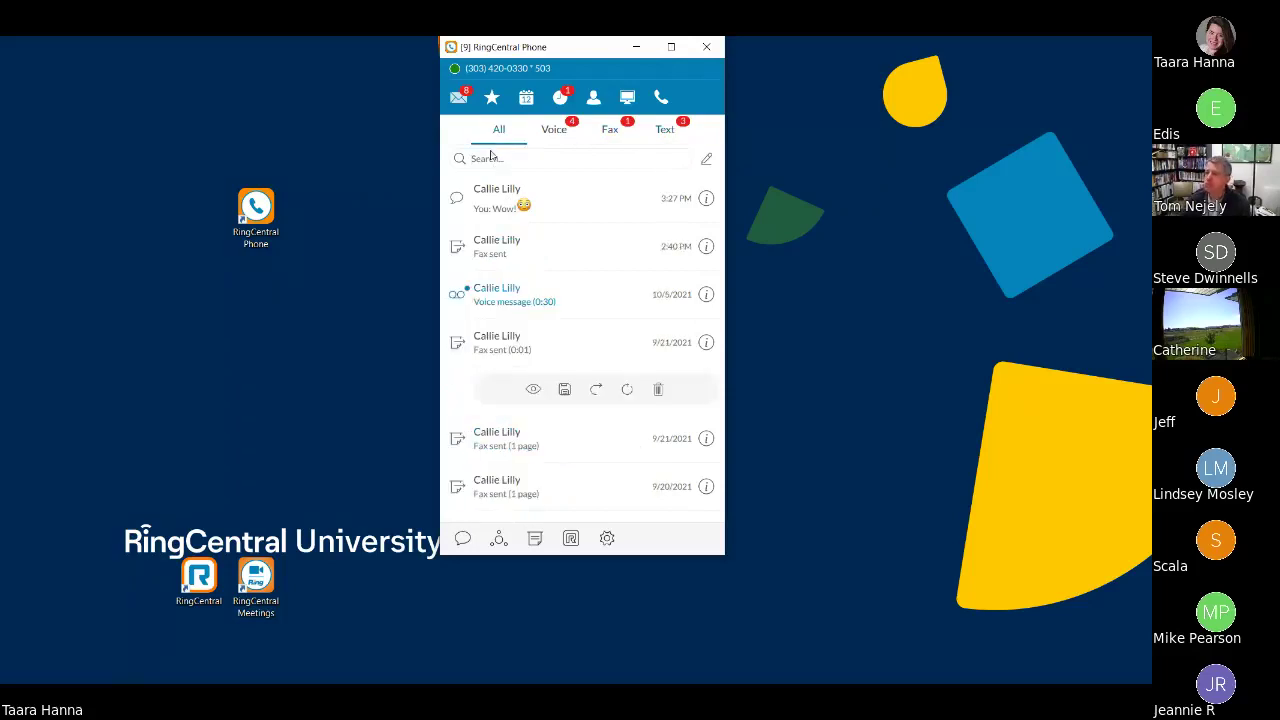
pyautogui.click(492, 98)
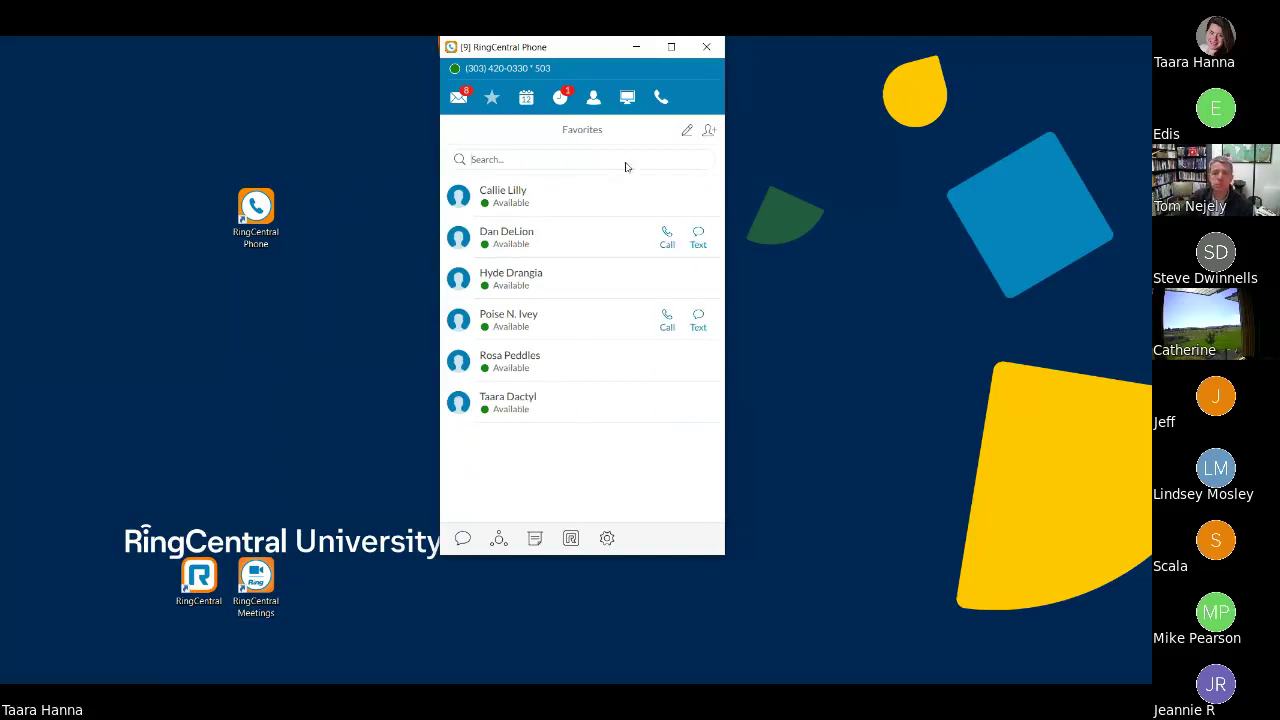
# - Preview the Select a Contact list, cancel without adding a favourite, and open the Calendar page
pyautogui.click(710, 133)
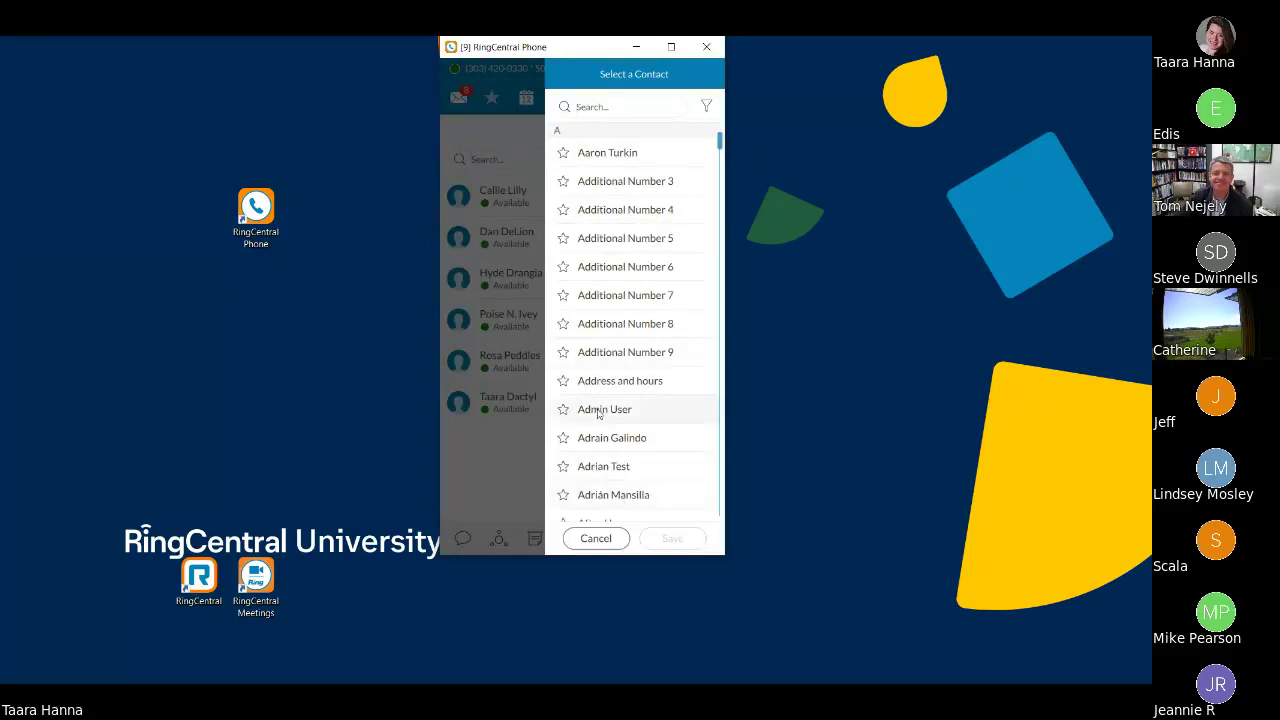
pyautogui.scroll(-10, 622, 466)
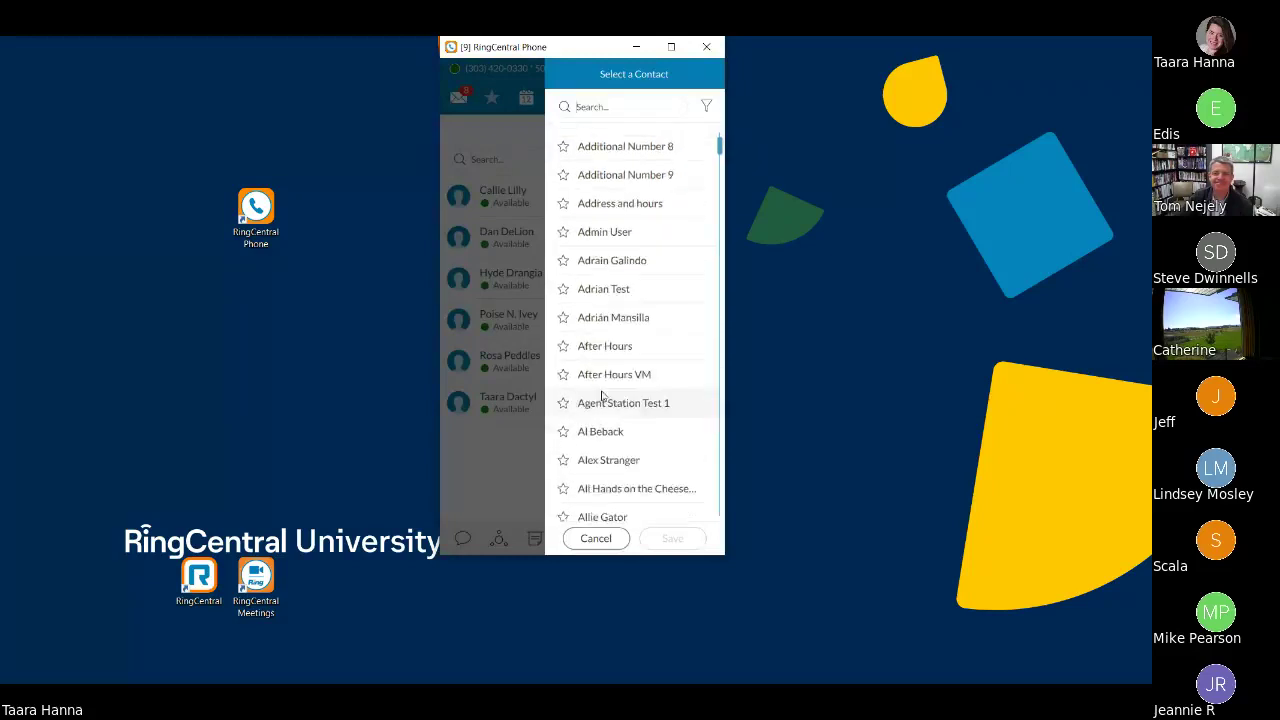
pyautogui.click(610, 538)
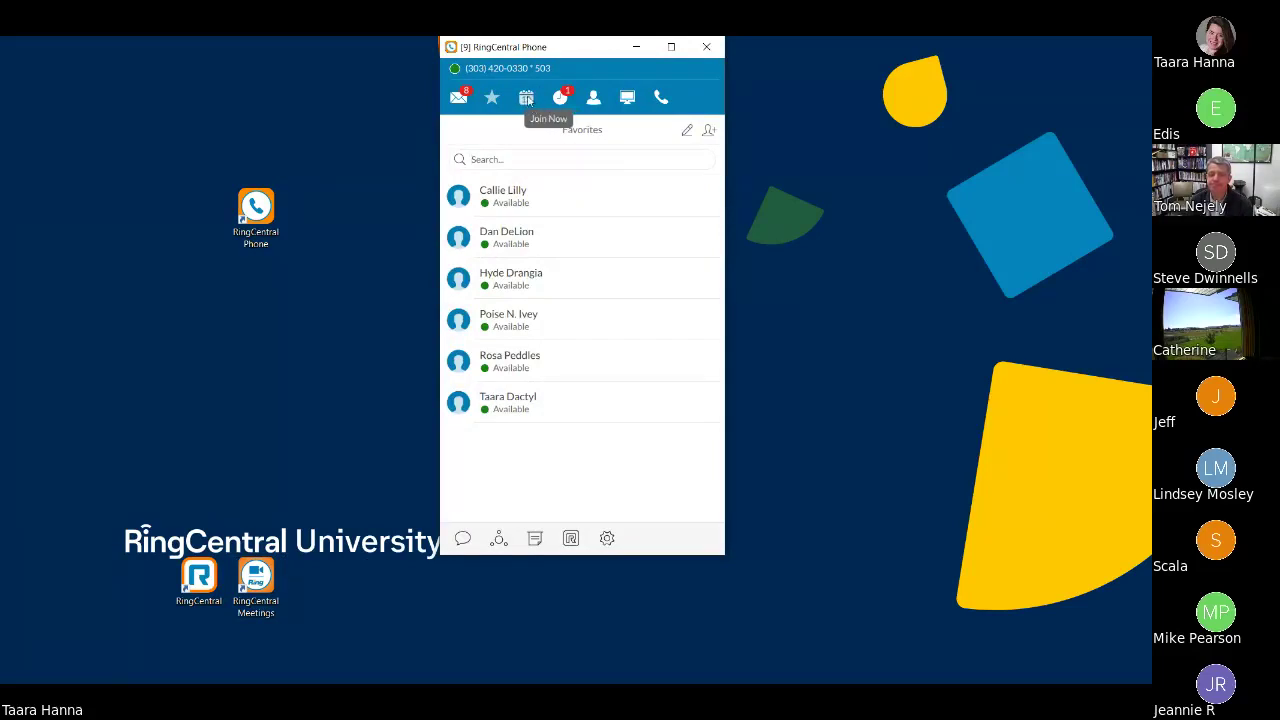
pyautogui.click(527, 98)
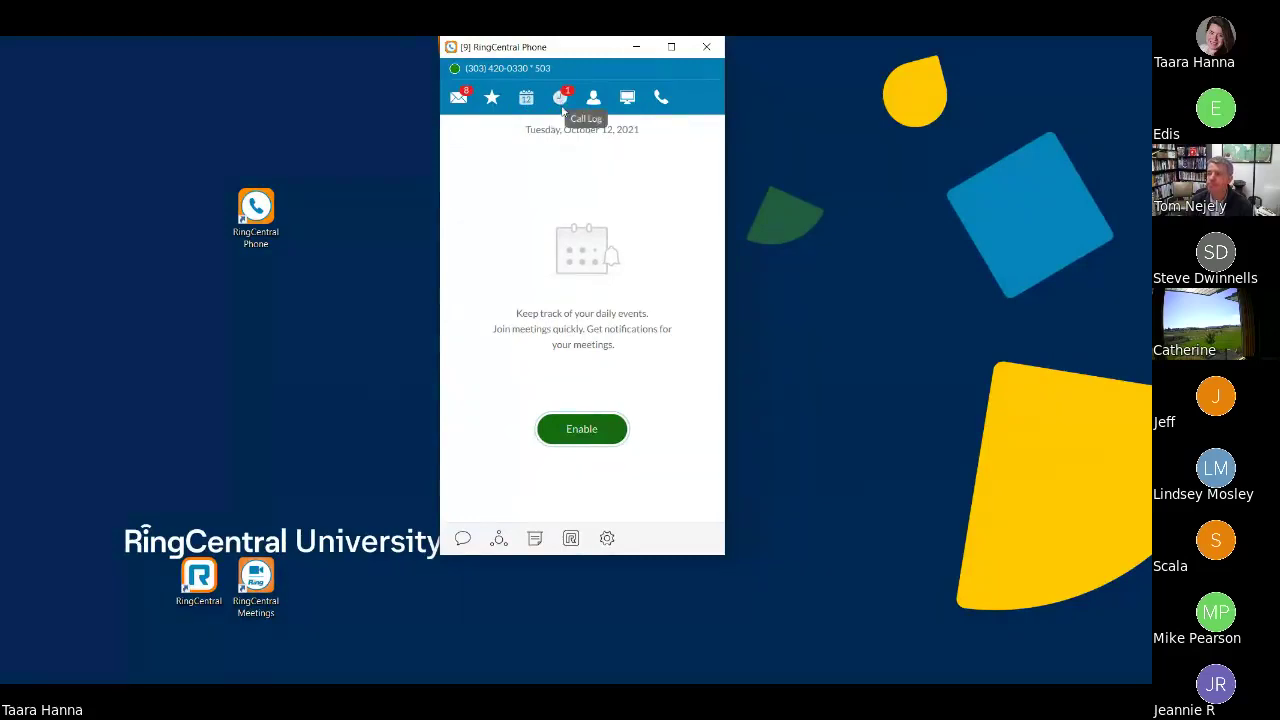
# - Open the Call Log and switch between All and Missed calls
pyautogui.click(563, 108)
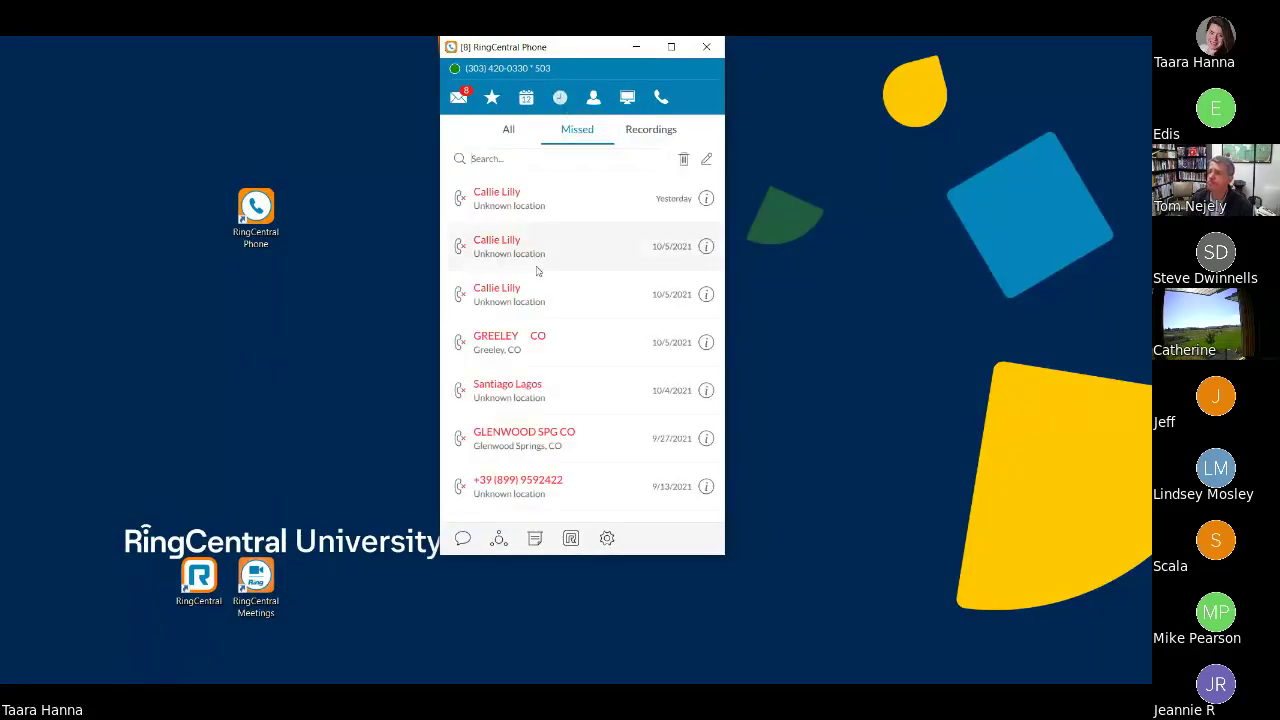
pyautogui.click(508, 130)
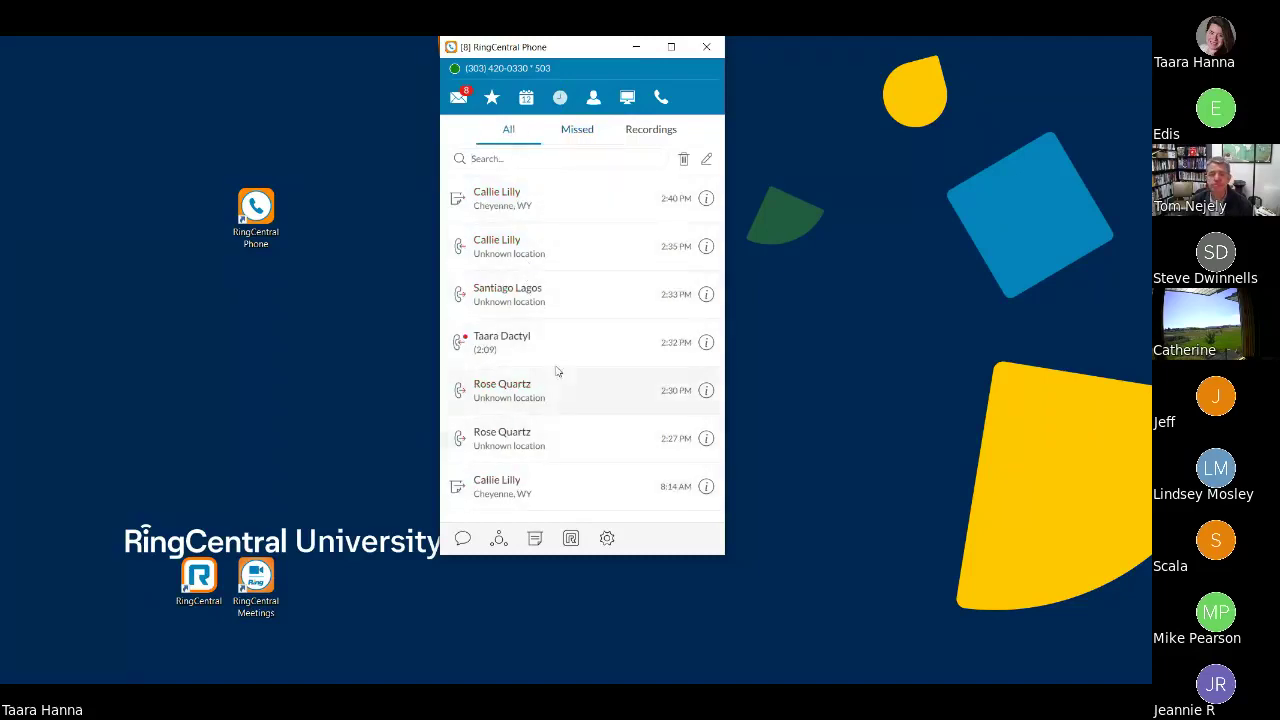
pyautogui.click(582, 132)
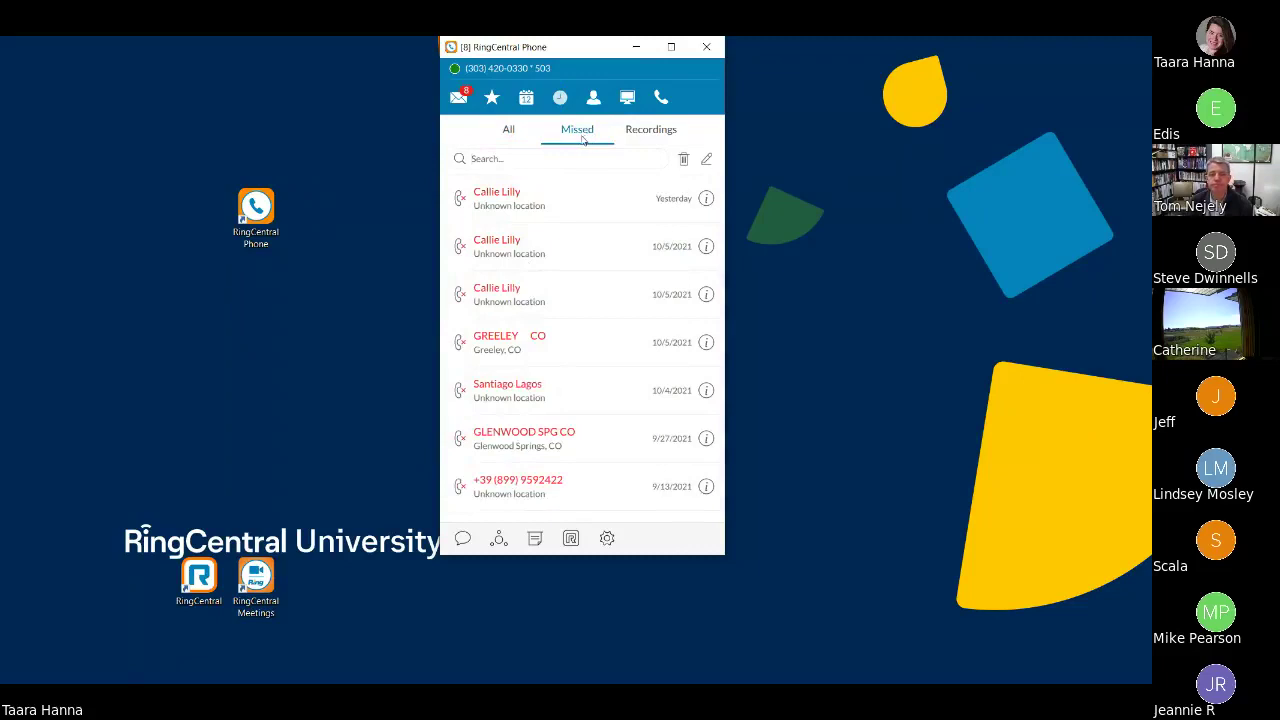
pyautogui.click(510, 130)
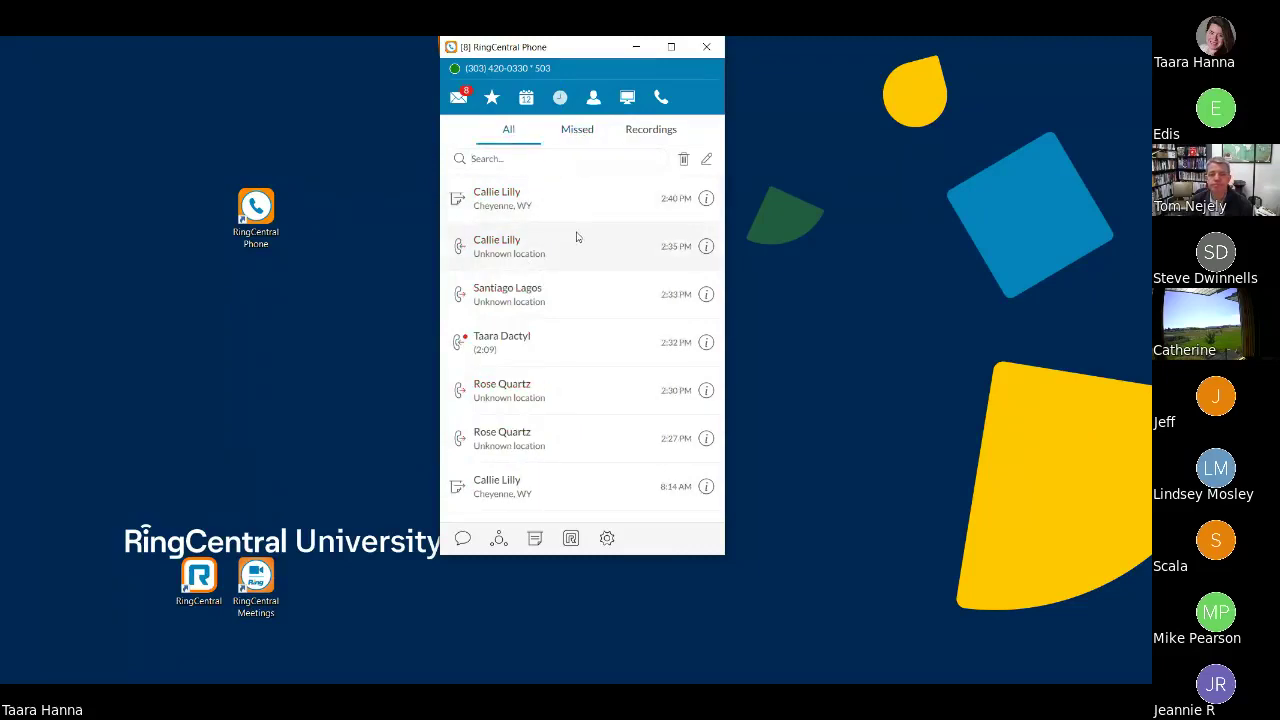
# - Review the 2:35 PM call's details, cancel its deletion, and filter the log to Recordings
pyautogui.click(707, 247)
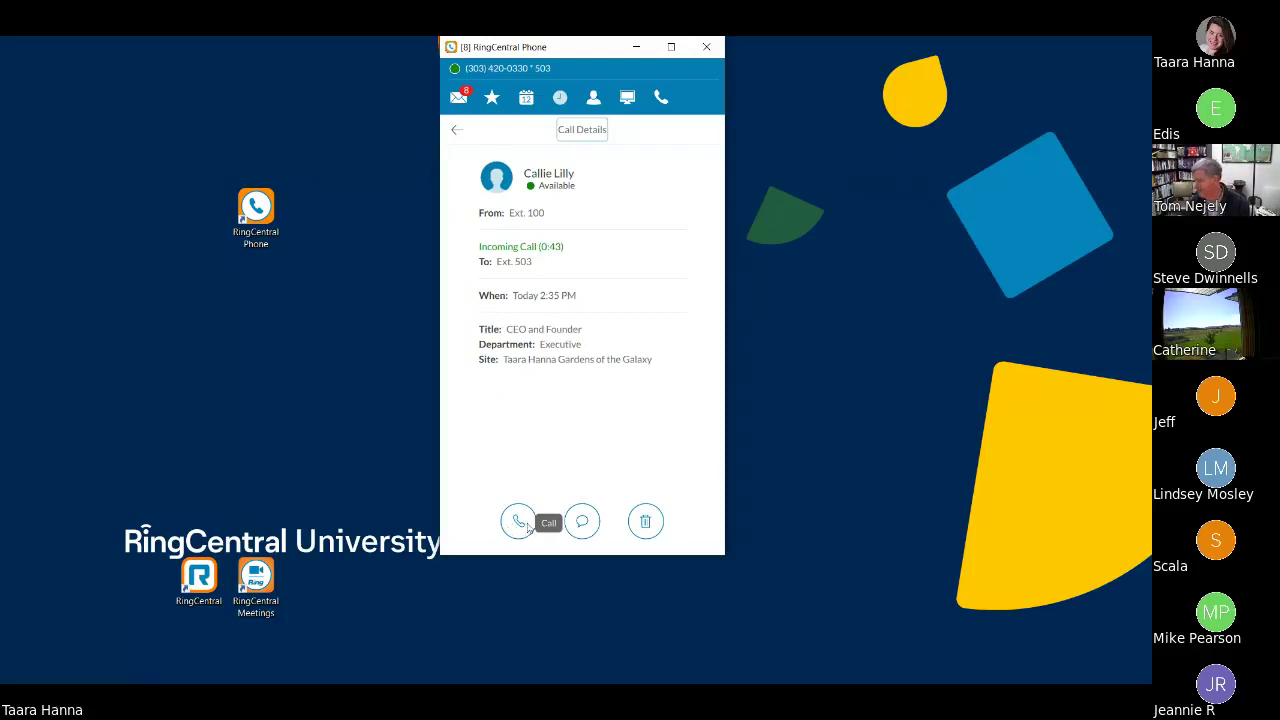
pyautogui.click(656, 528)
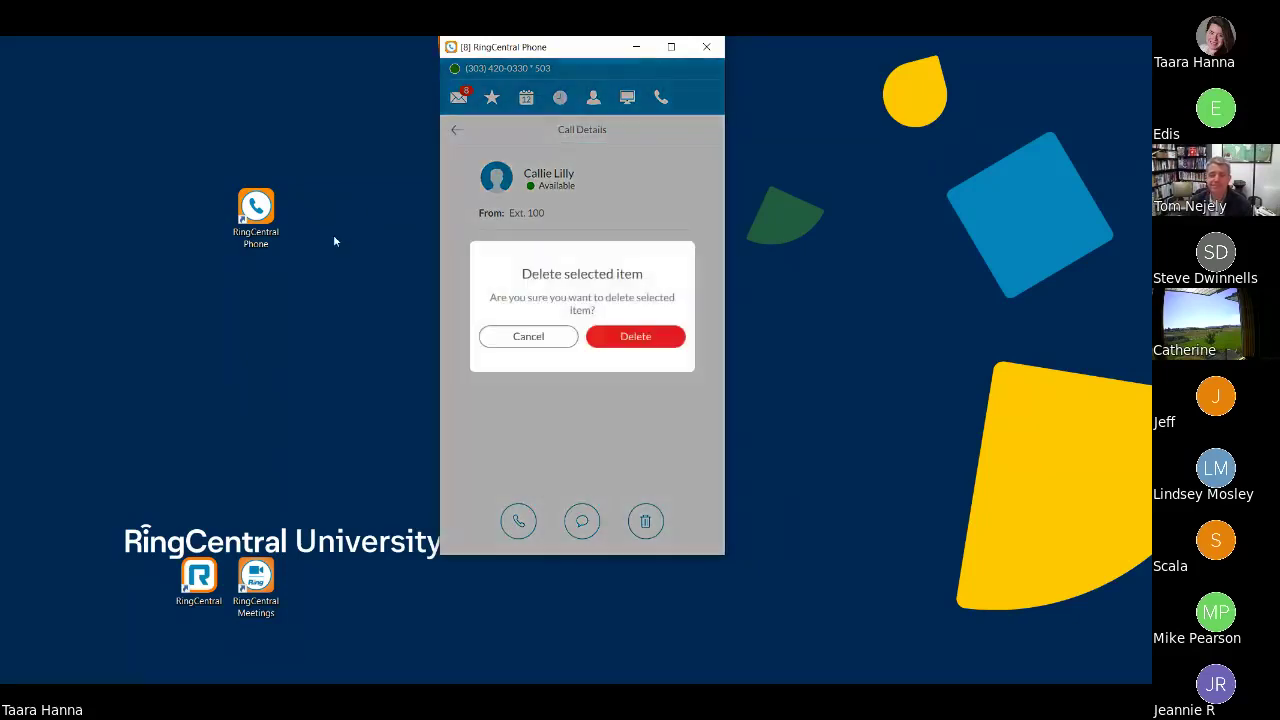
pyautogui.click(519, 338)
pyautogui.click(456, 130)
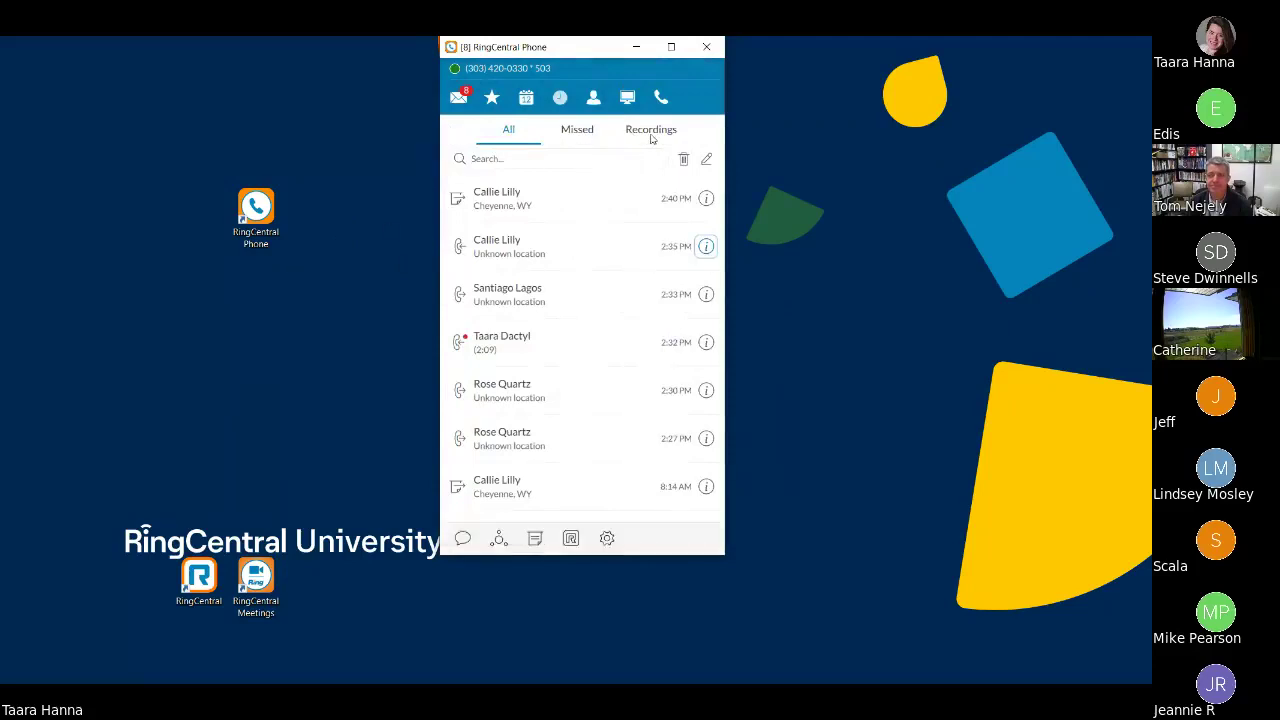
pyautogui.click(651, 131)
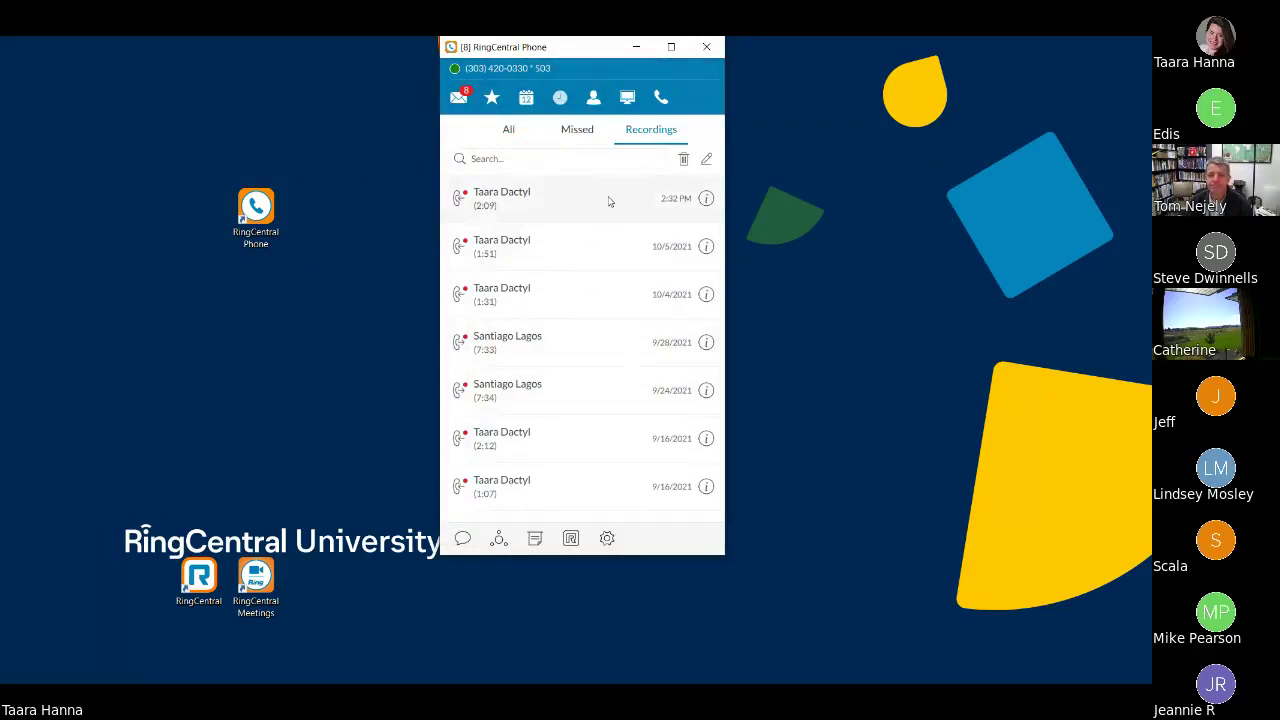
pyautogui.click(595, 105)
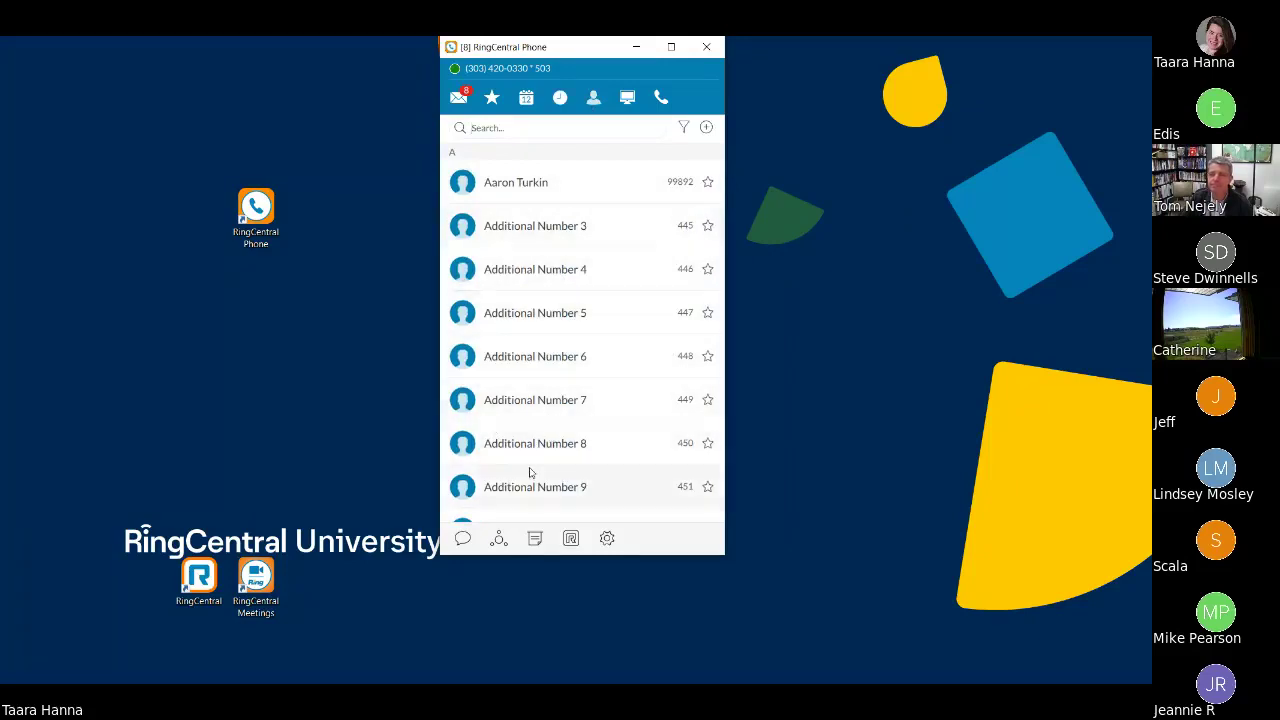
pyautogui.scroll(-2, 532, 445)
pyautogui.scroll(2, 510, 370)
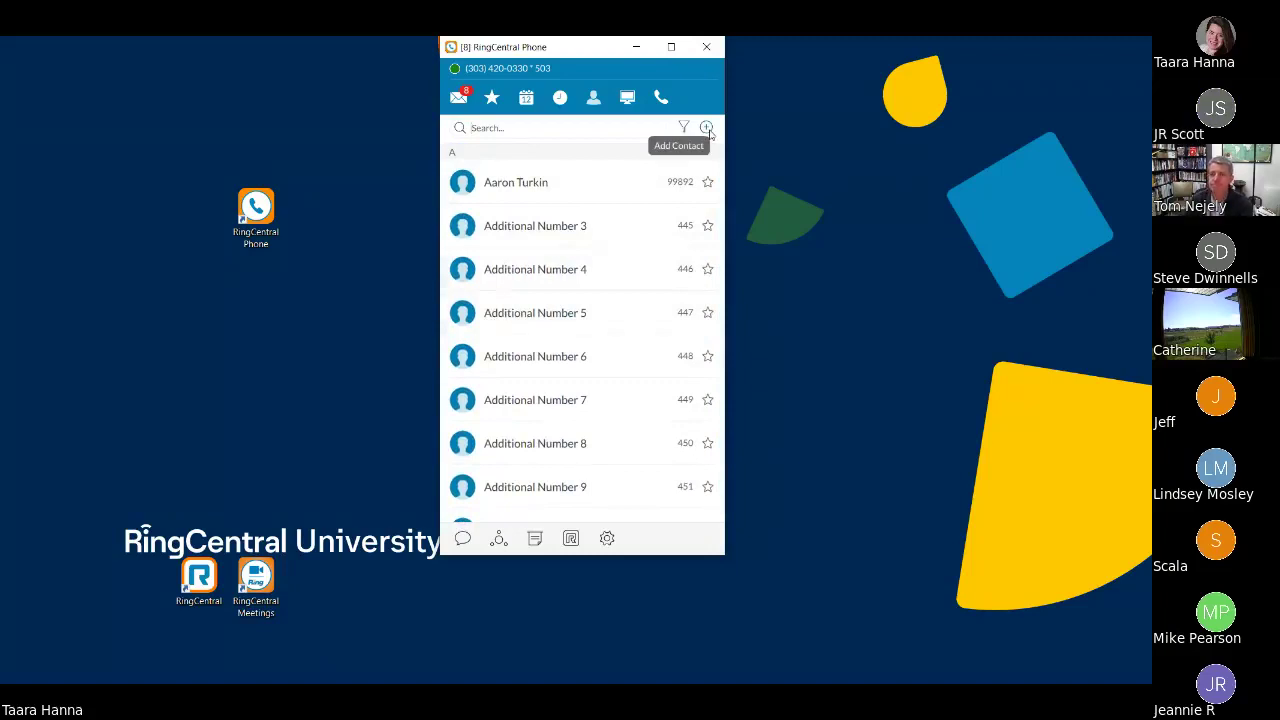
pyautogui.click(706, 128)
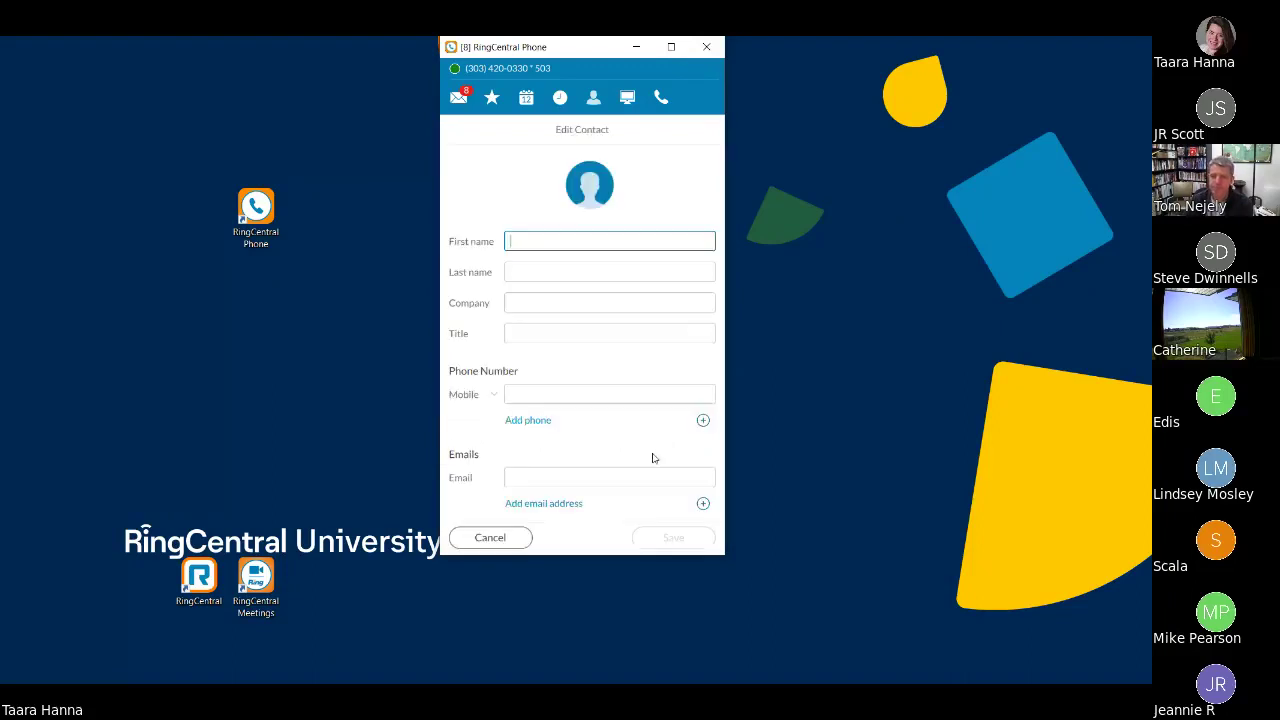
pyautogui.scroll(-2, 640, 328)
pyautogui.scroll(-3, 640, 330)
pyautogui.scroll(5, 637, 329)
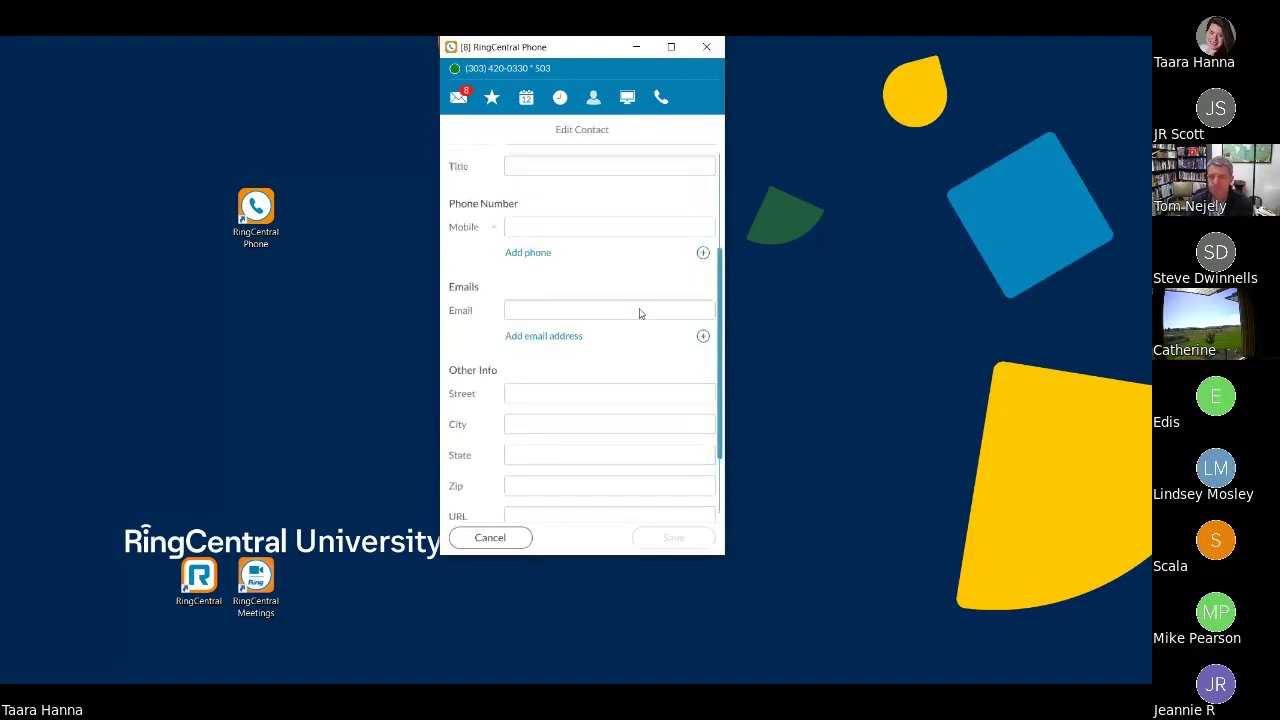
pyautogui.click(505, 540)
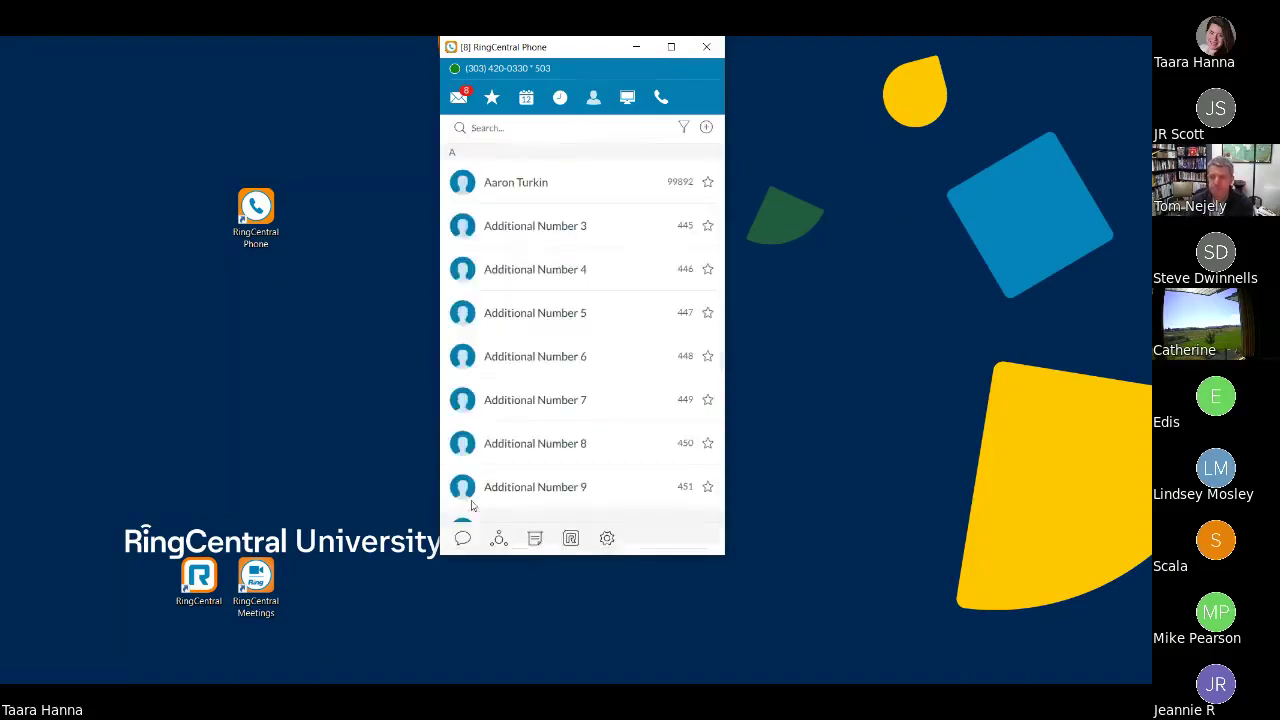
pyautogui.click(627, 100)
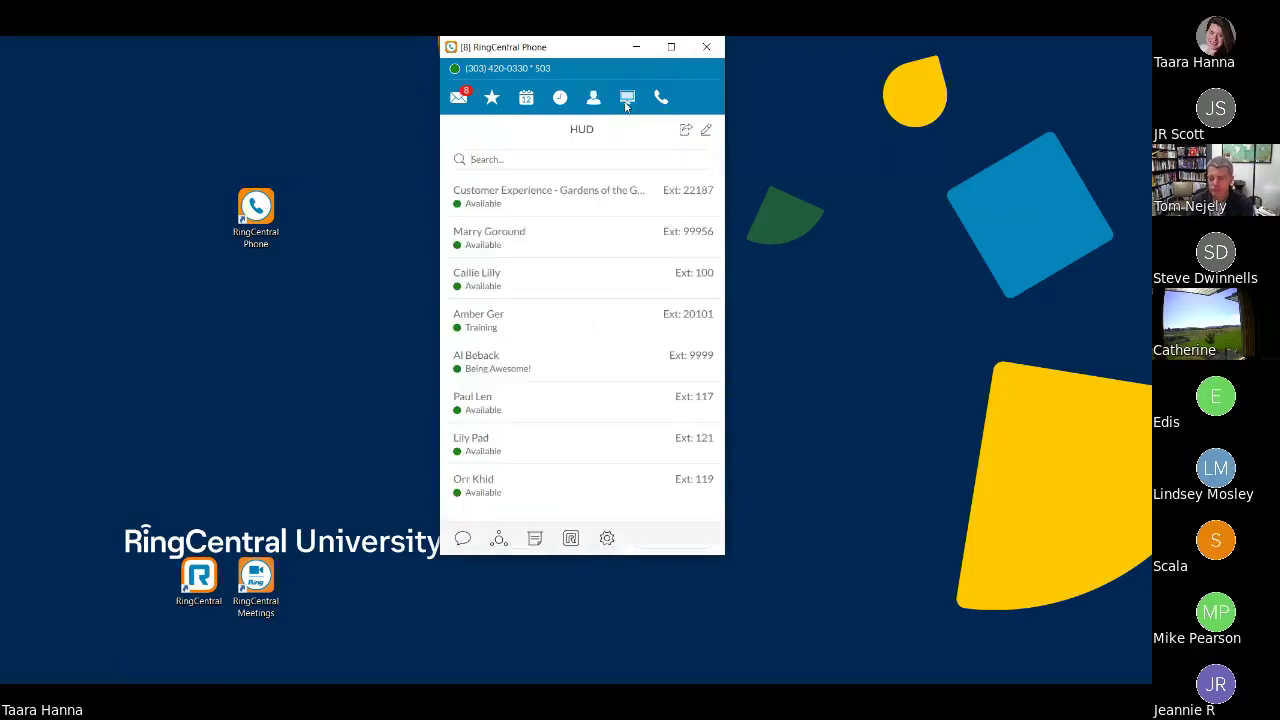
# - Undock the HUD presence list into its own window and return the main window to the Dial Pad
pyautogui.click(686, 132)
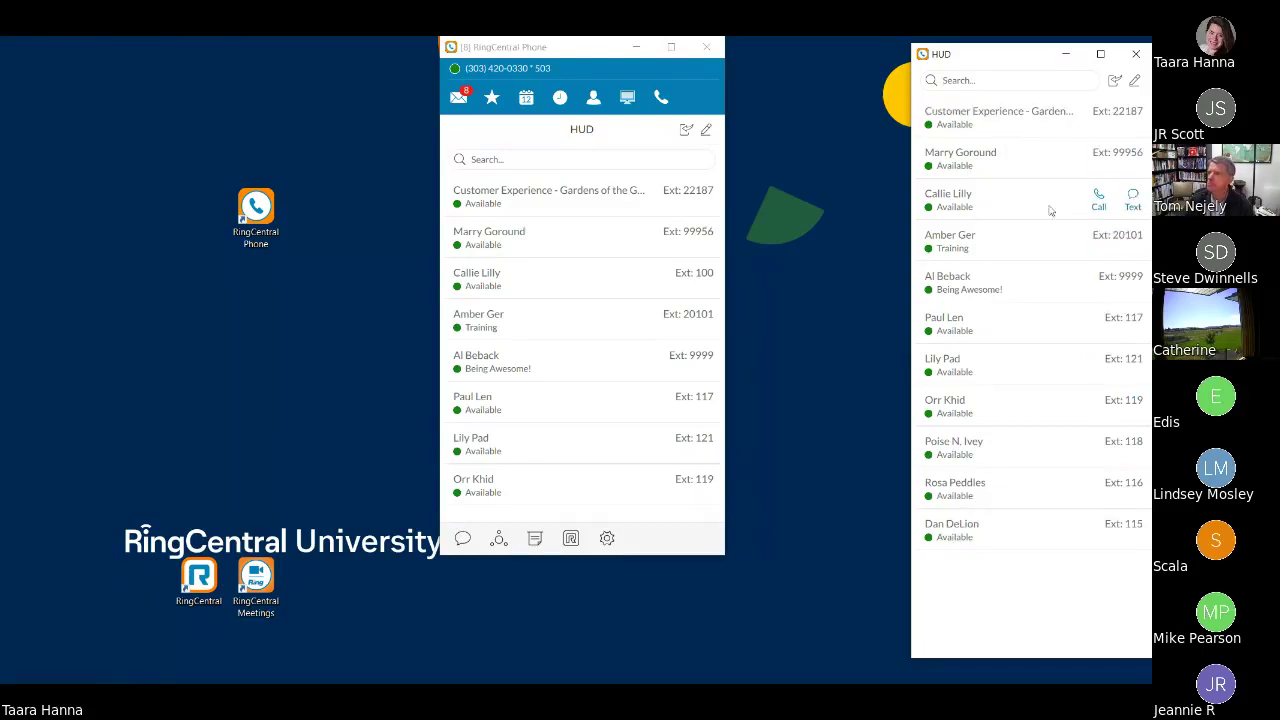
pyautogui.click(663, 99)
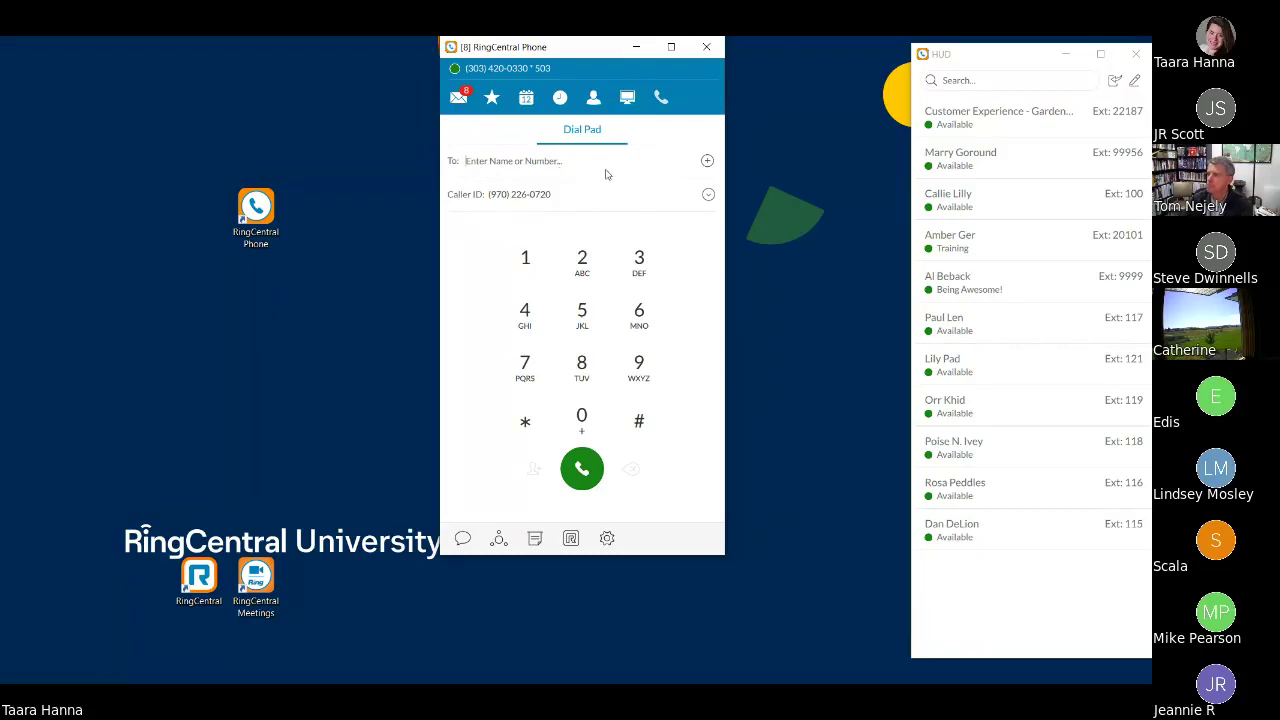
# - Set outgoing caller ID to the Happy Panda number and enter the outside phone number in To
pyautogui.click(708, 195)
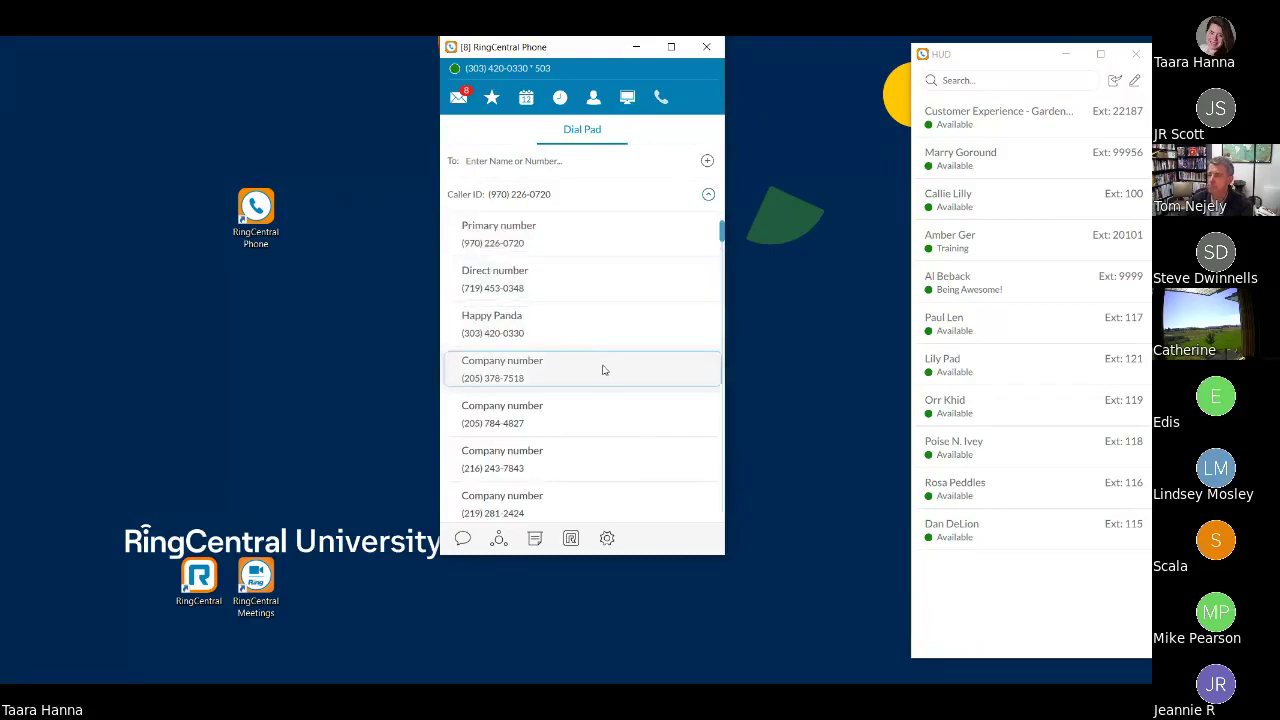
pyautogui.click(614, 332)
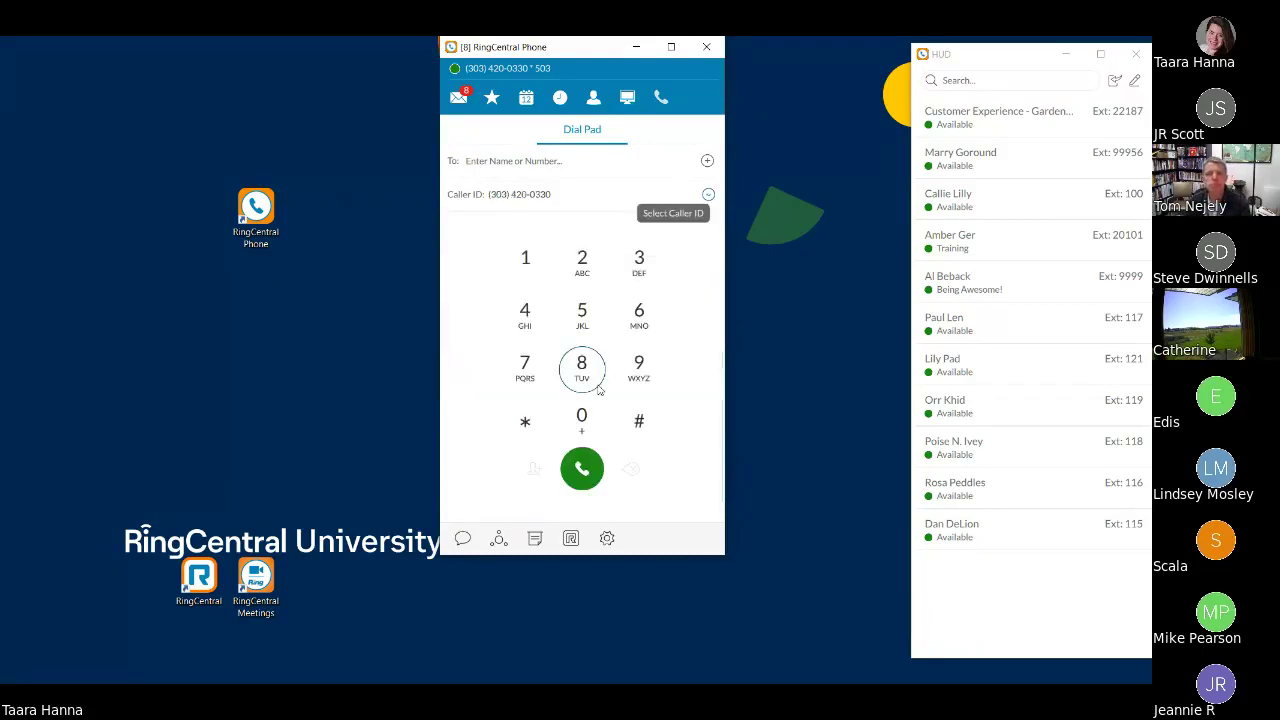
pyautogui.click(708, 195)
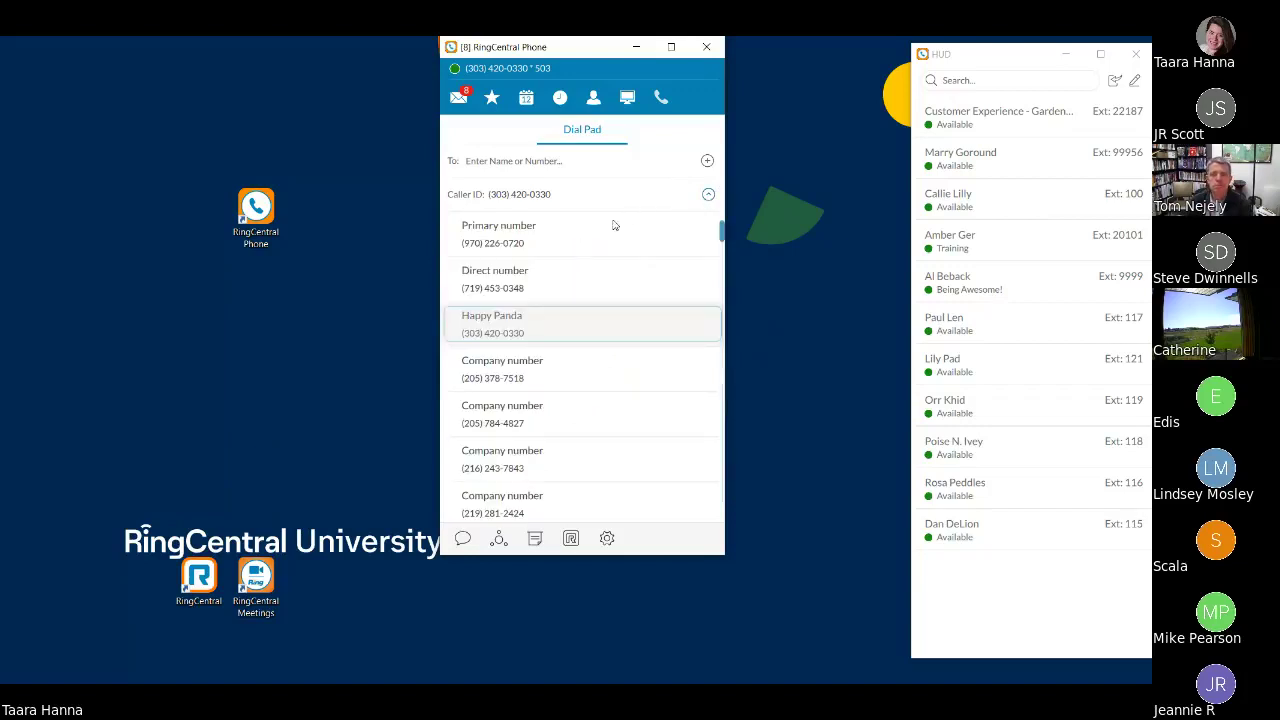
pyautogui.click(584, 245)
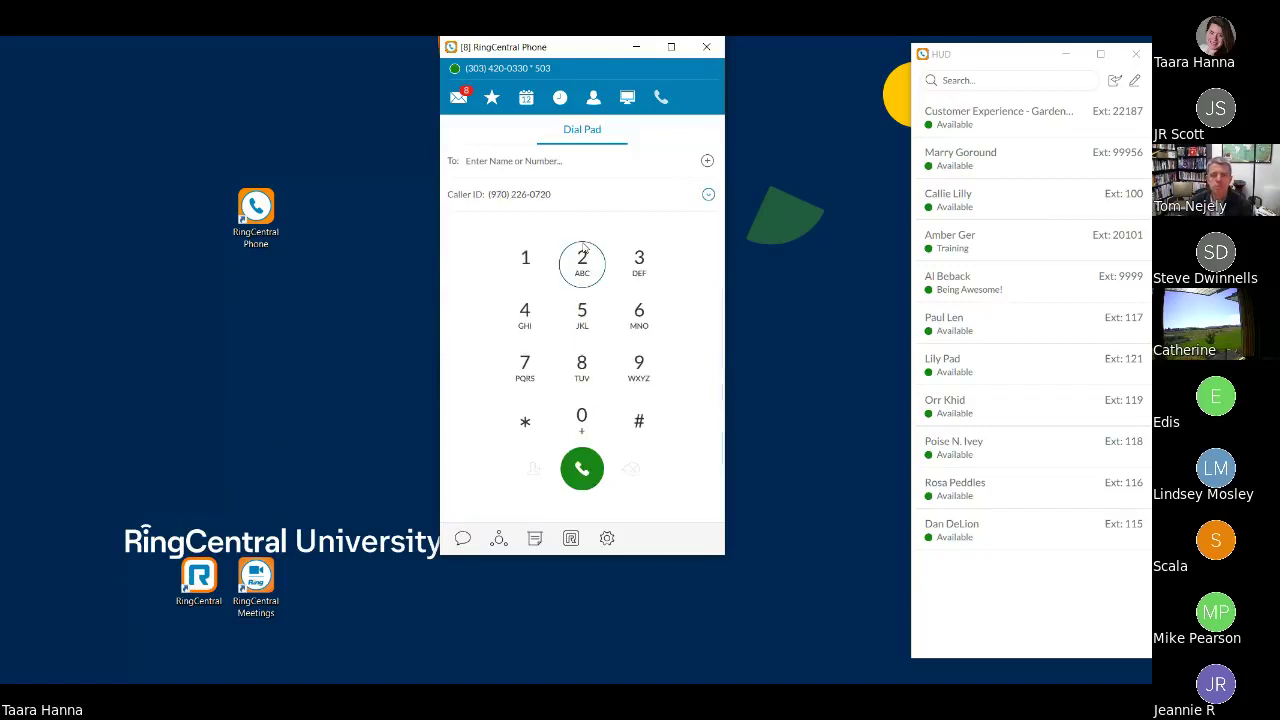
pyautogui.click(708, 196)
pyautogui.scroll(-2, 637, 283)
pyautogui.scroll(1, 637, 246)
pyautogui.scroll(1, 634, 243)
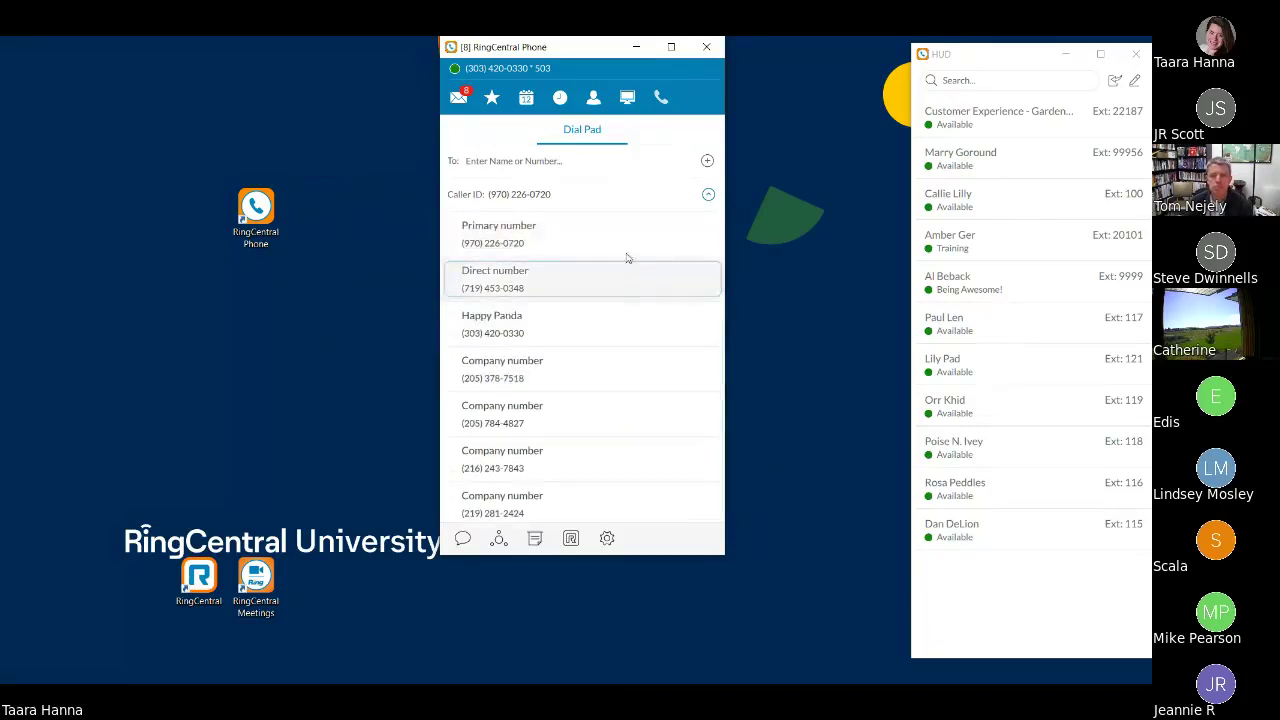
pyautogui.click(507, 333)
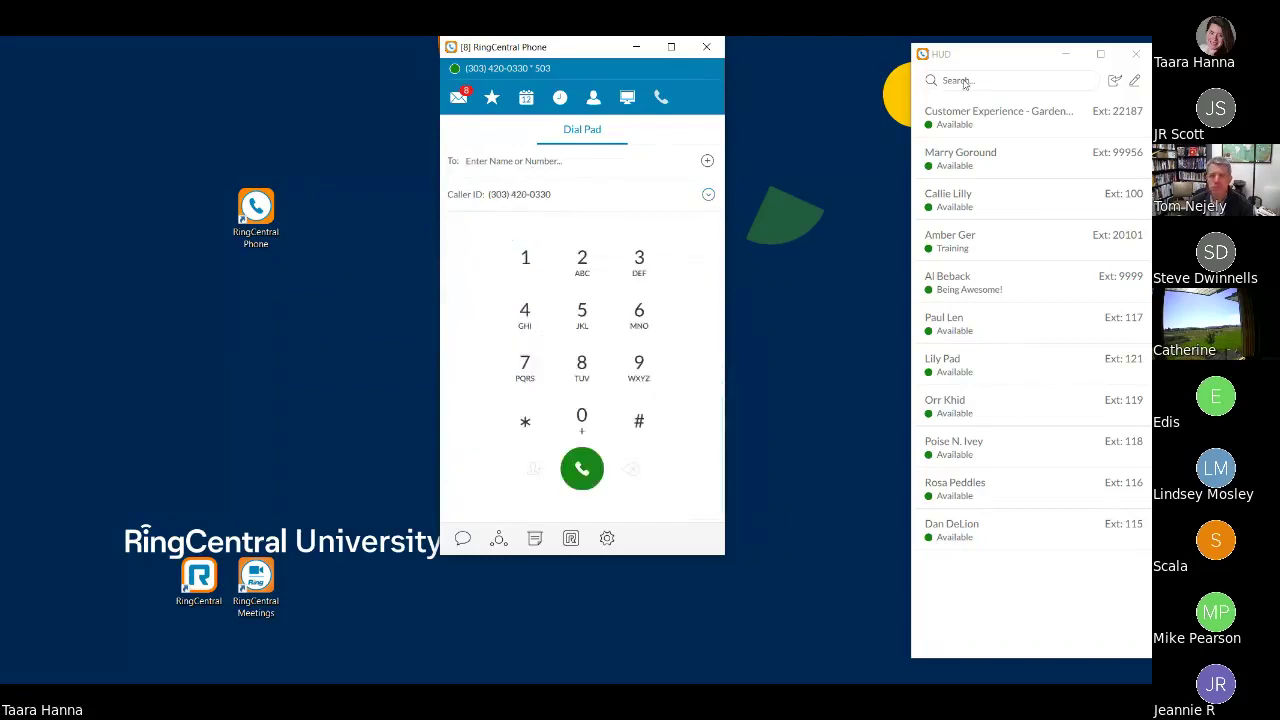
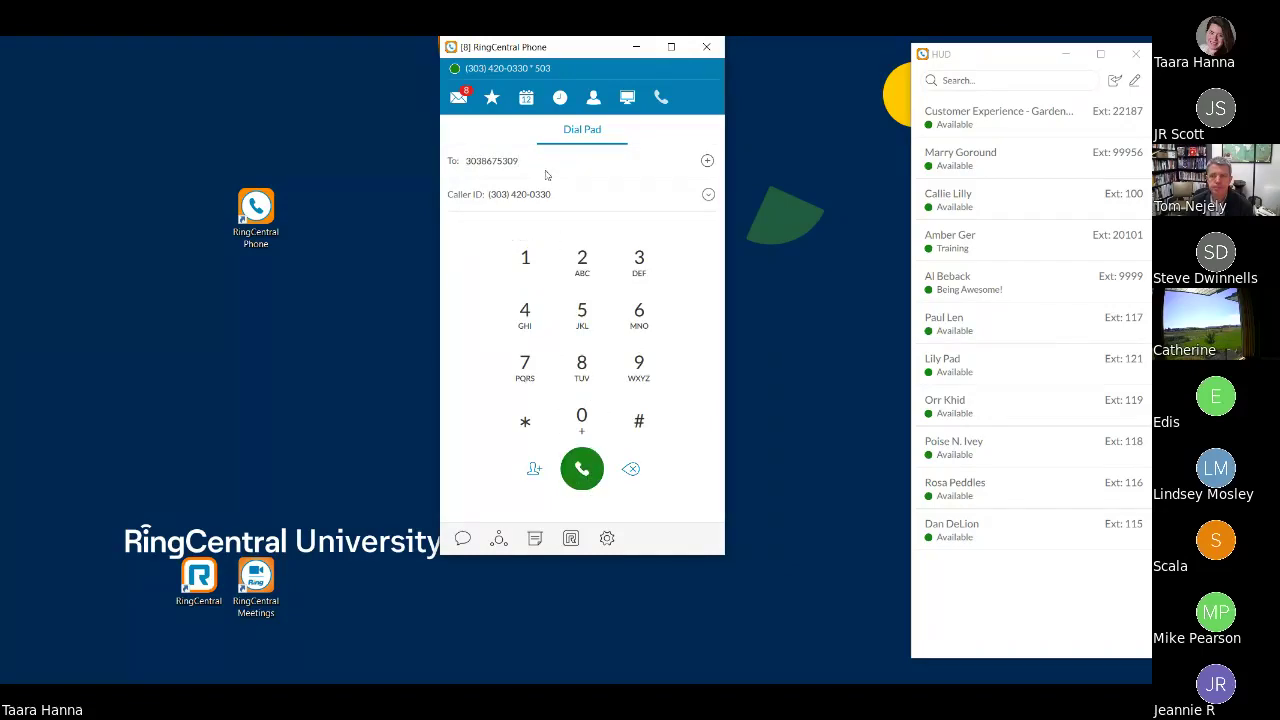
# - Clear the typed number, search the contact by name, and pick their extension 80109 as recipient
pyautogui.moveTo(518, 165); pyautogui.dragTo(459, 168)
pyautogui.press('BackSpace')
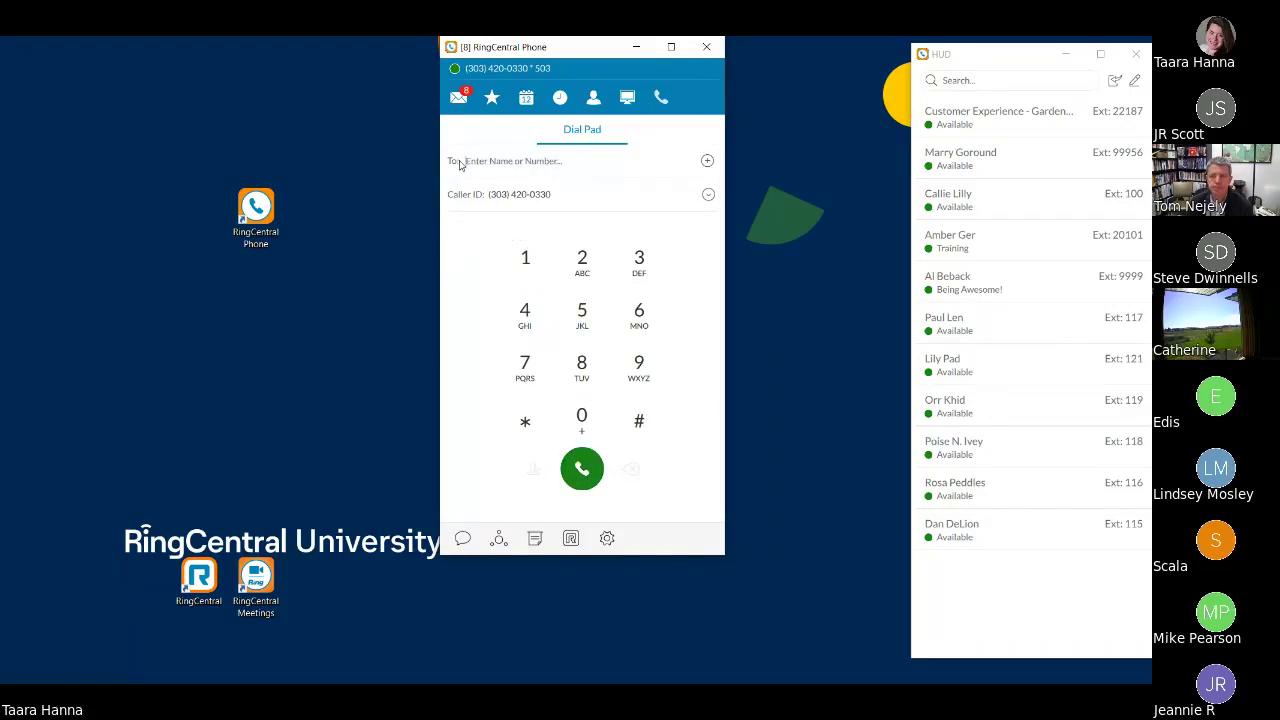
pyautogui.write('80109')
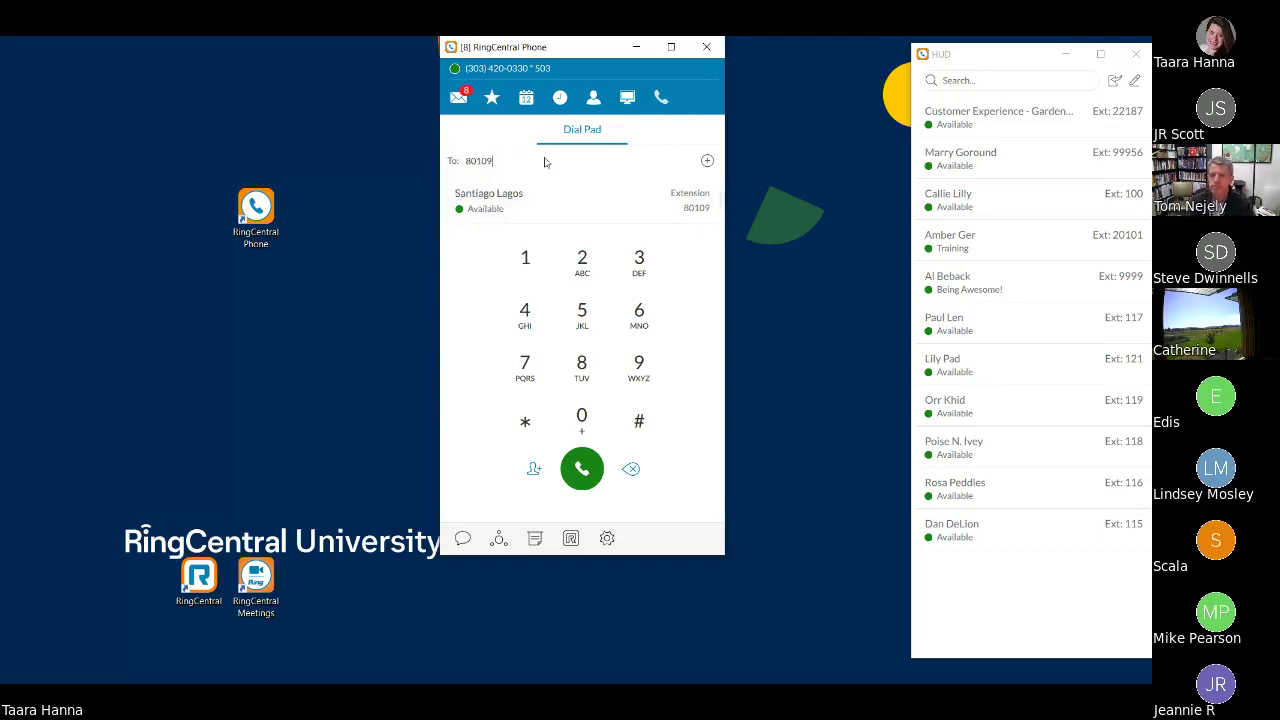
pyautogui.hotkey('ctrl', 'a')
pyautogui.press('BackSpace')
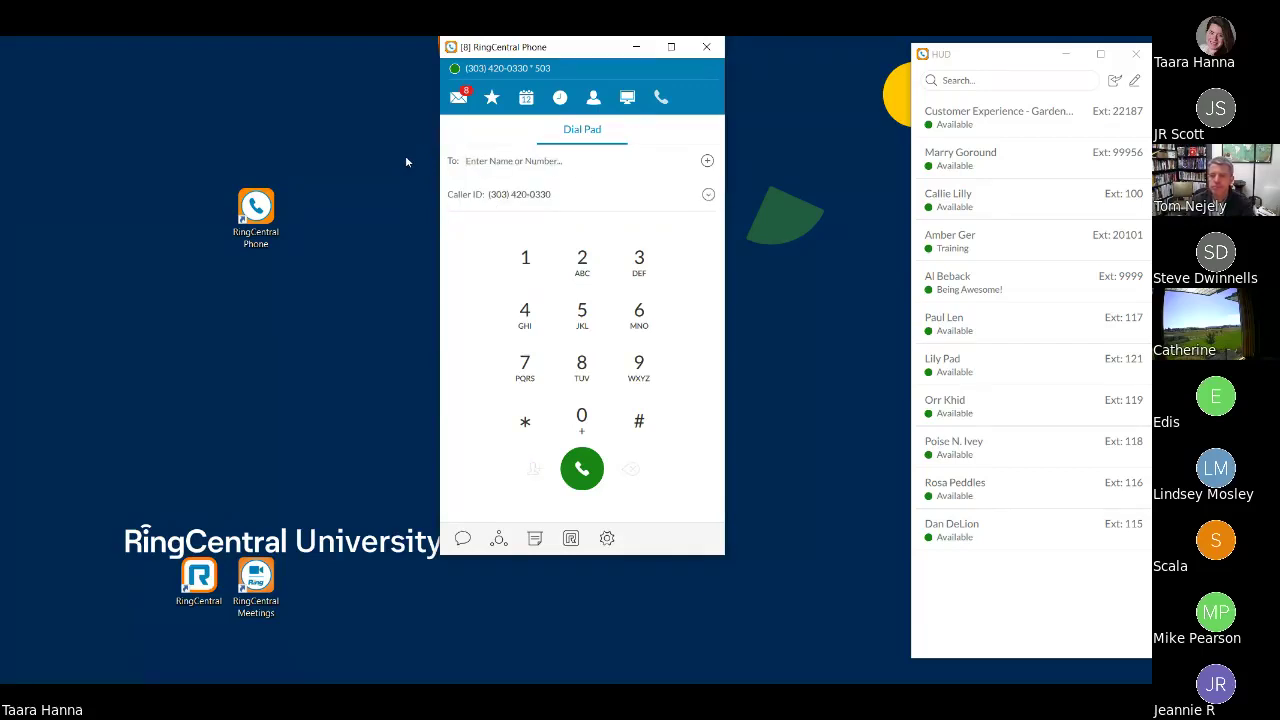
pyautogui.write('Santi')
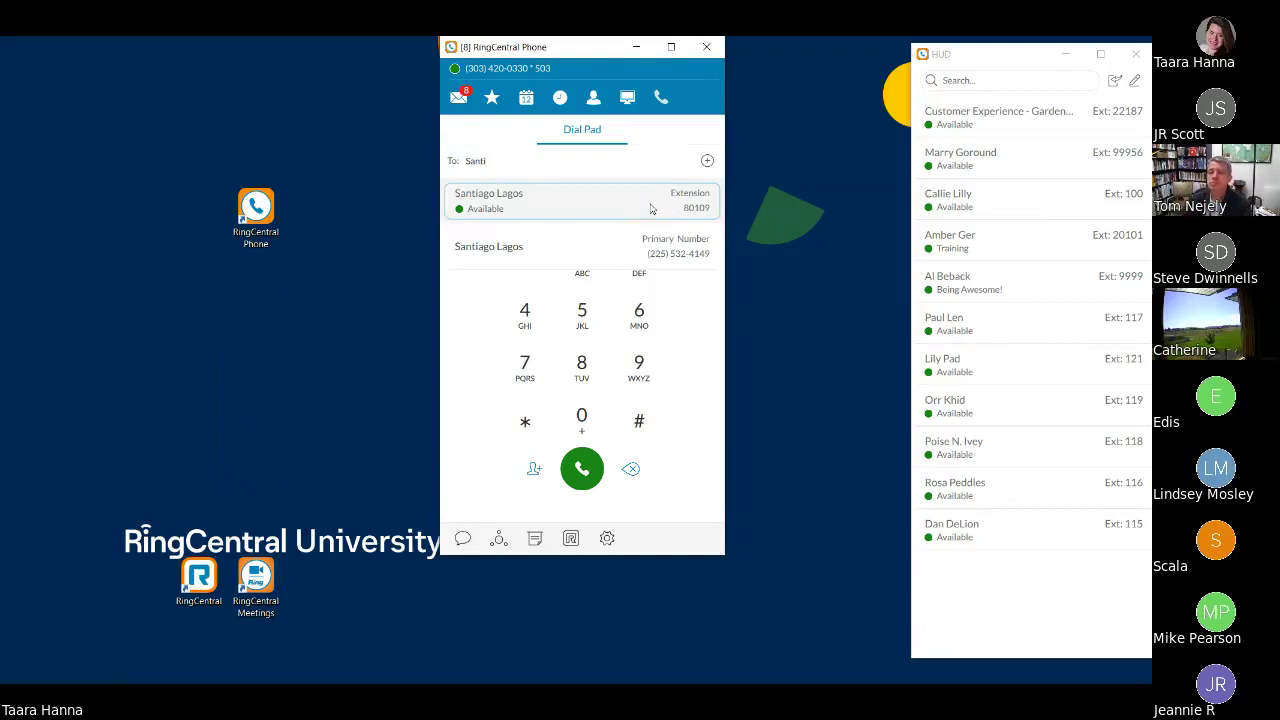
pyautogui.click(650, 208)
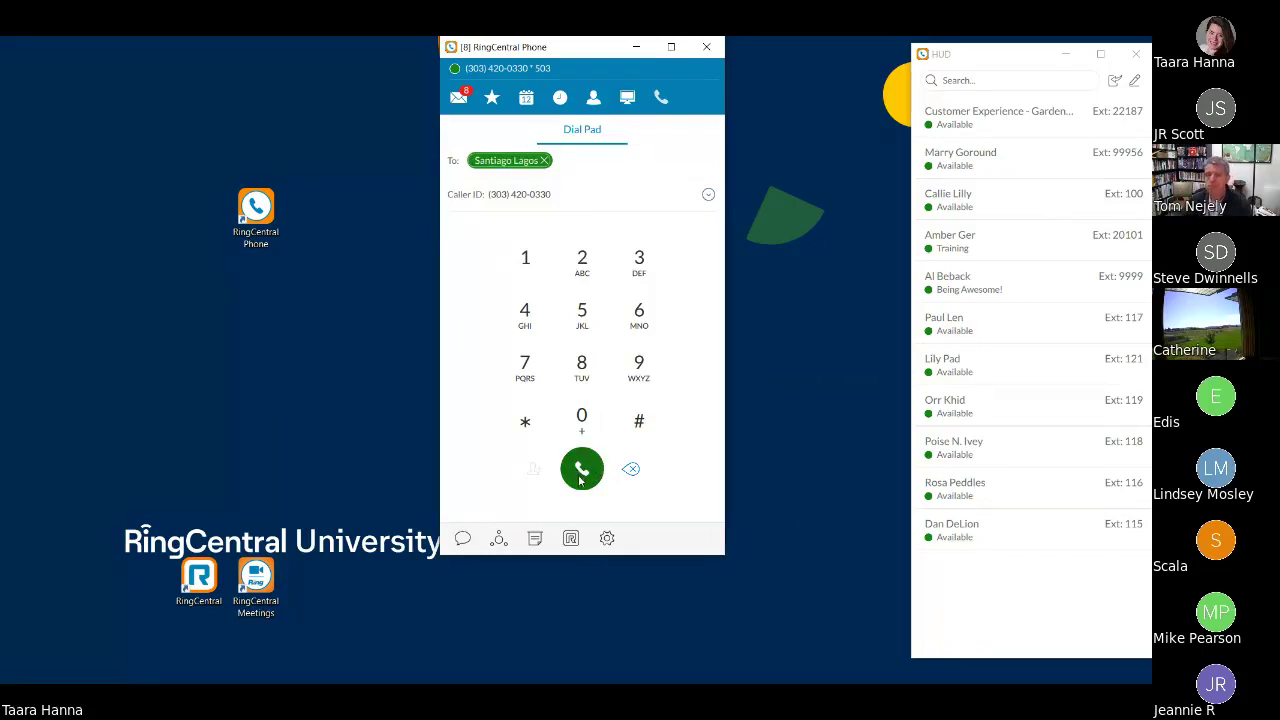
# - Call extension 80109, toggle mute on and off, and open then close the in-call keypad
pyautogui.click(581, 469)
pyautogui.moveTo(1080, 330)
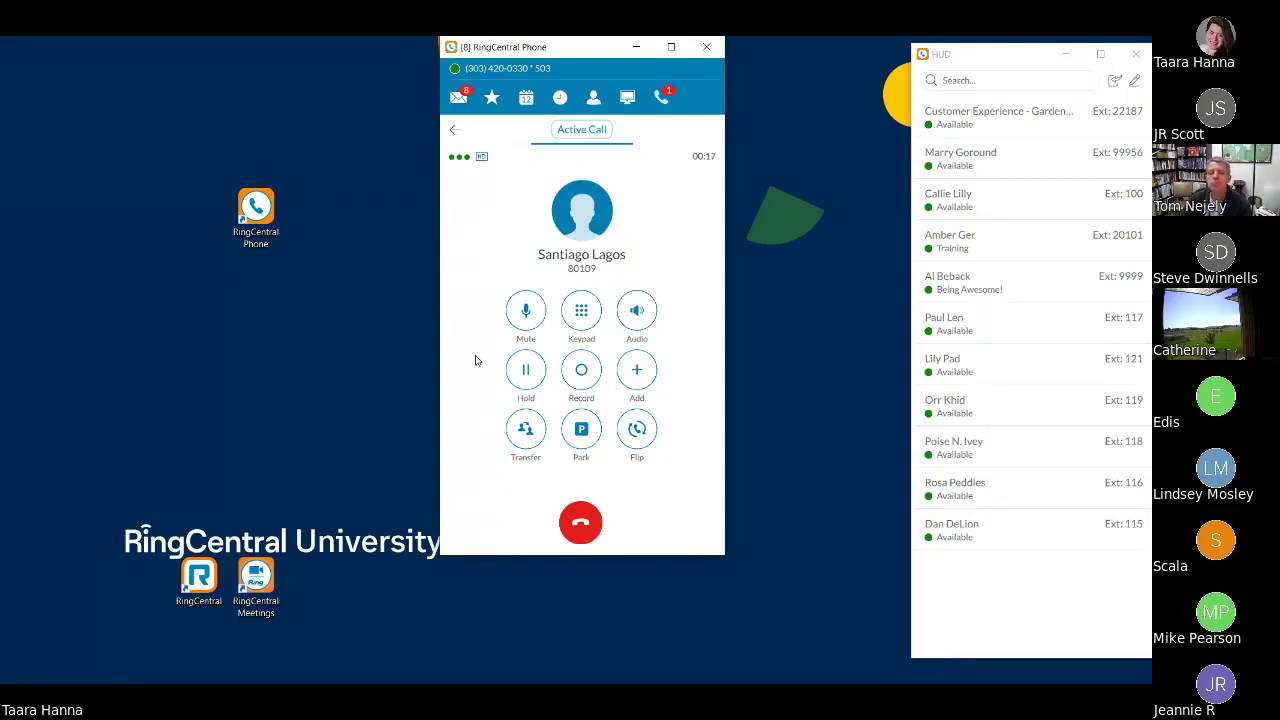
pyautogui.click(530, 312)
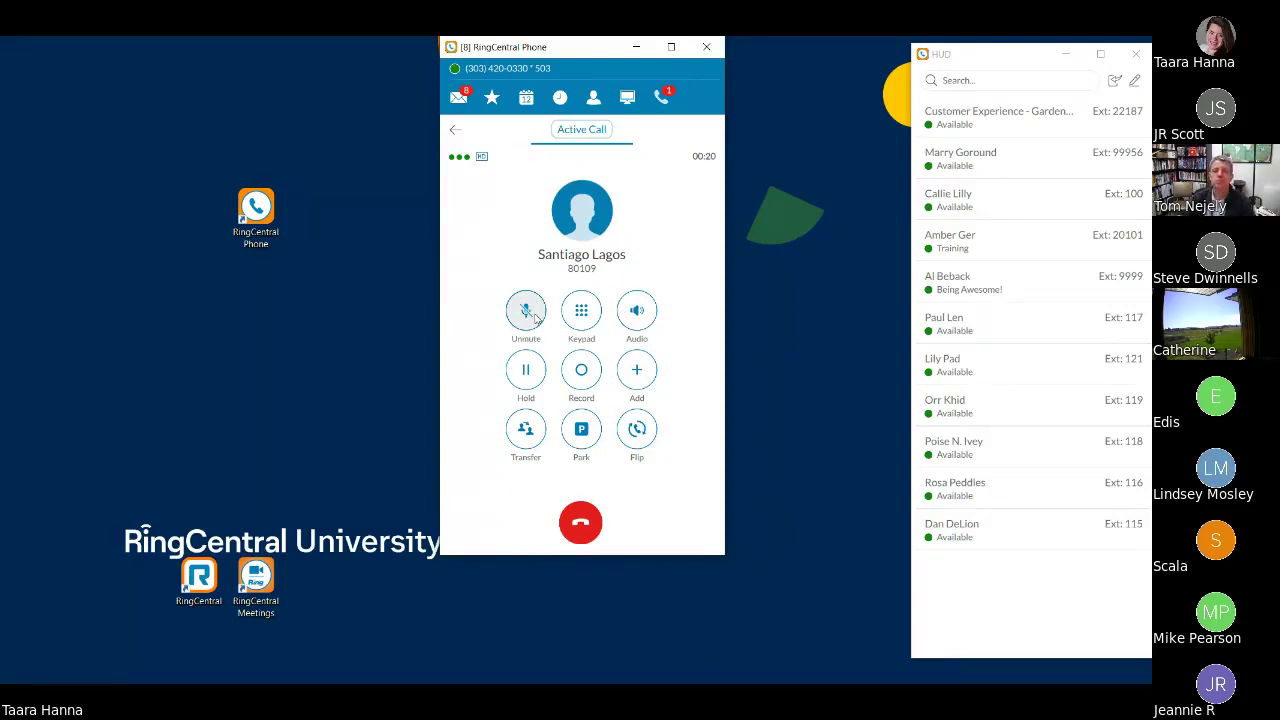
pyautogui.click(532, 314)
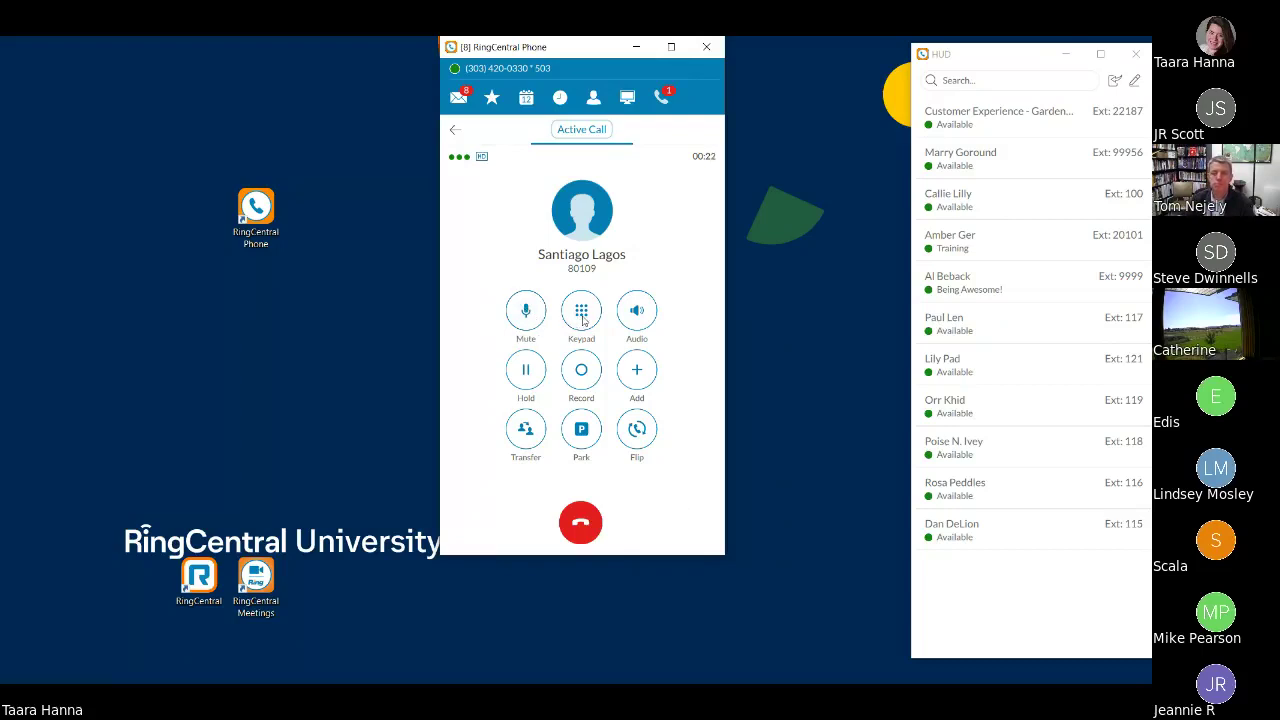
pyautogui.click(582, 316)
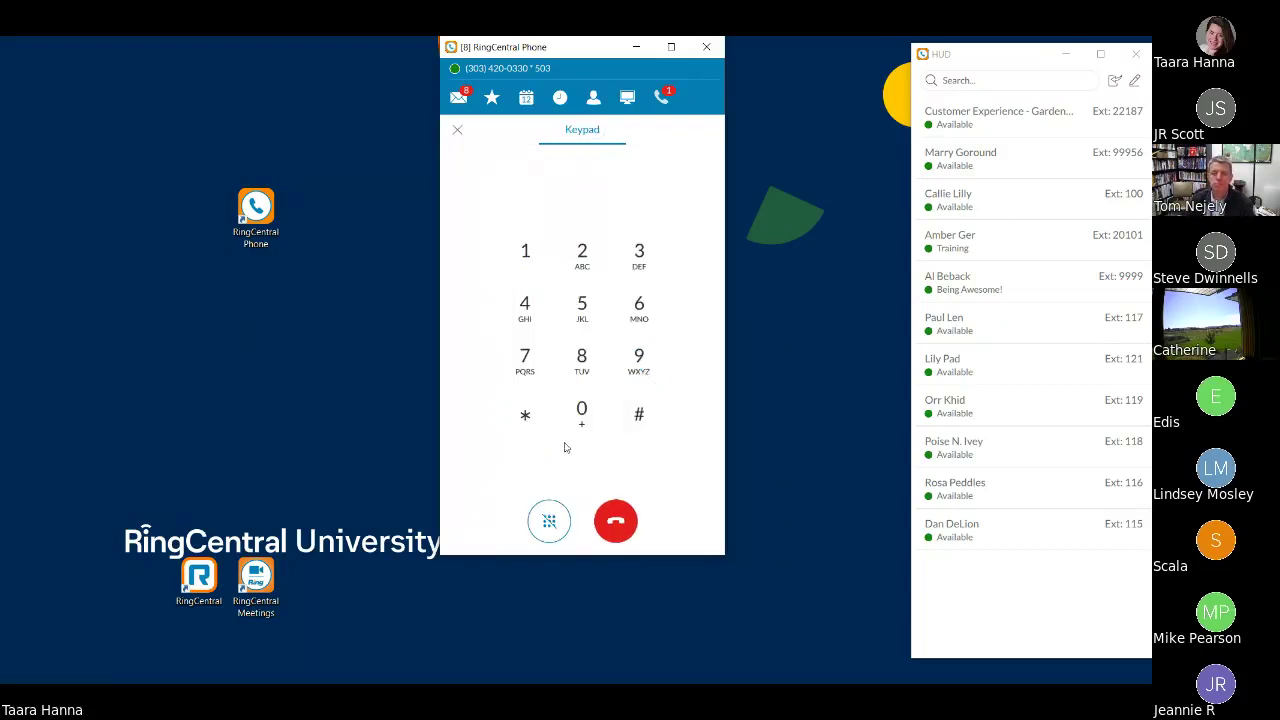
pyautogui.click(458, 132)
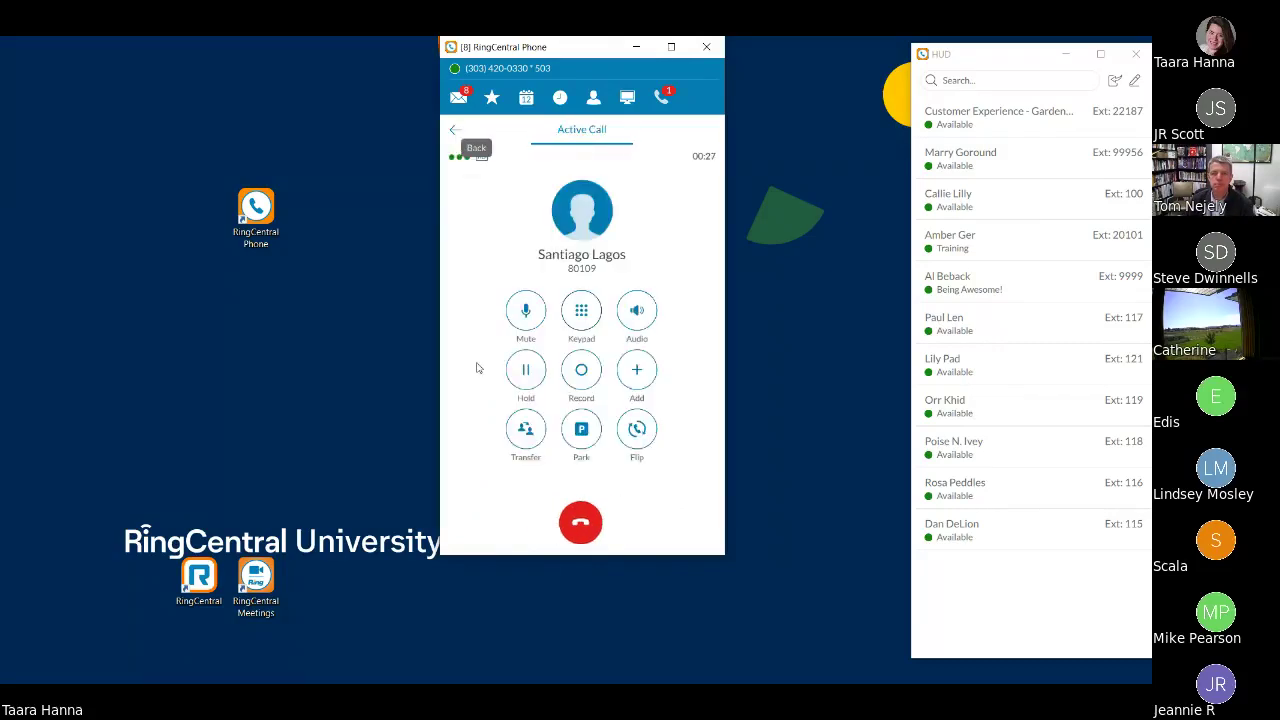
# - Check the call's audio options, then put the call on hold and resume it
pyautogui.click(629, 323)
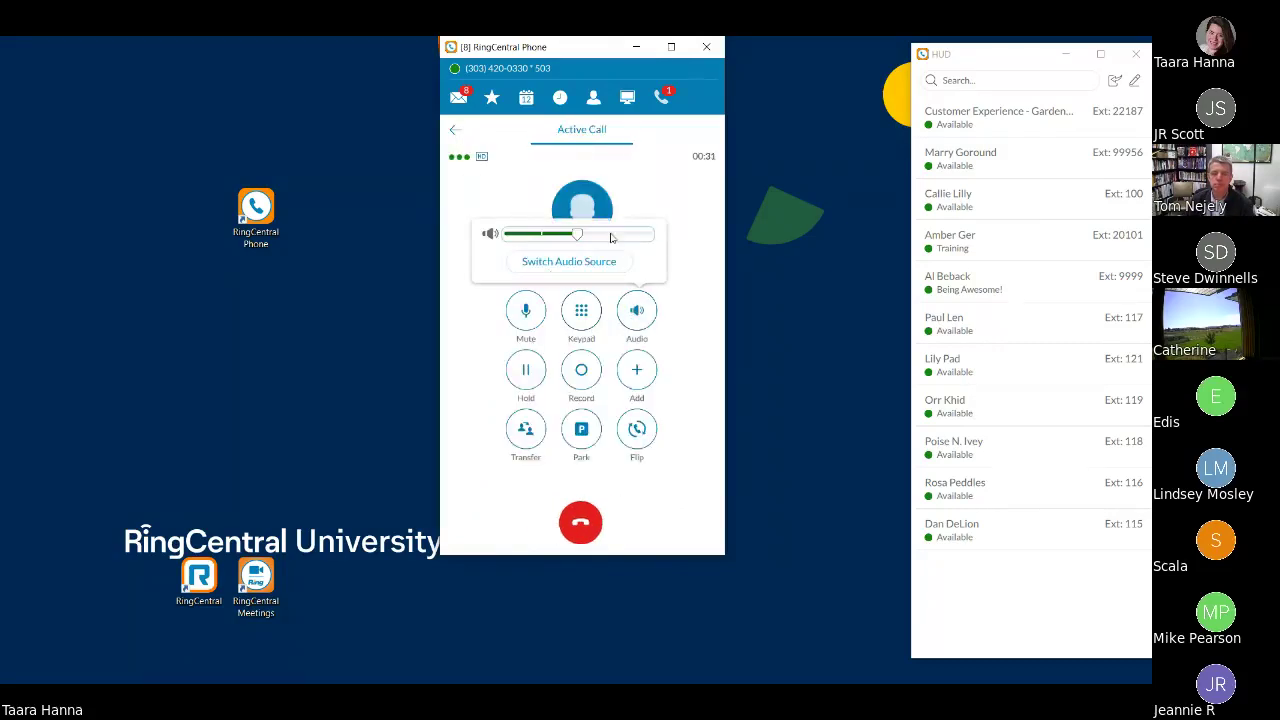
pyautogui.click(686, 313)
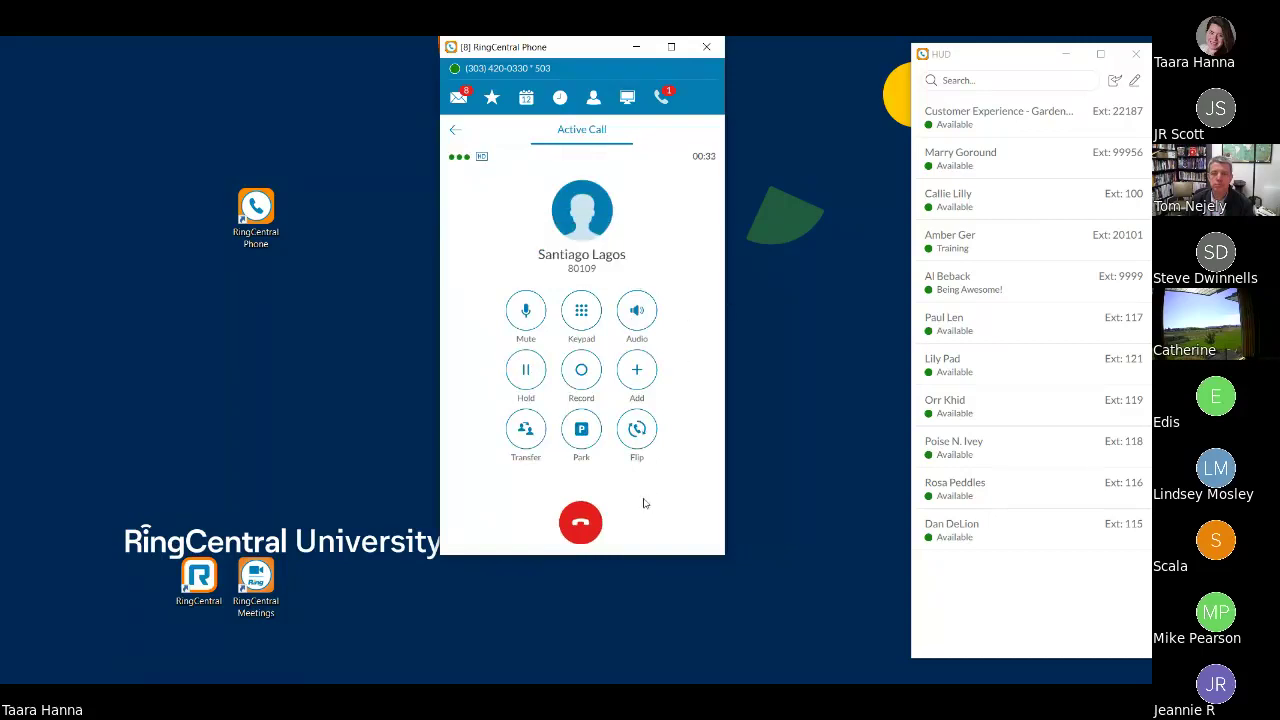
pyautogui.click(527, 371)
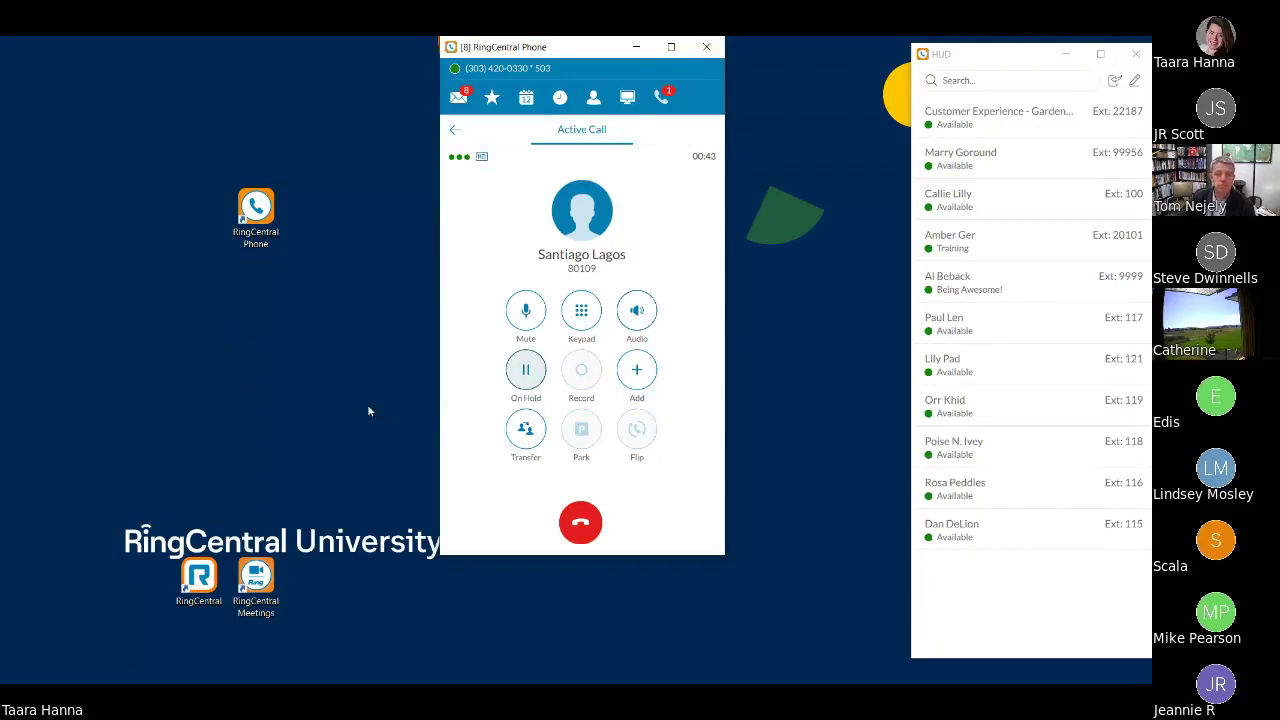
pyautogui.click(525, 370)
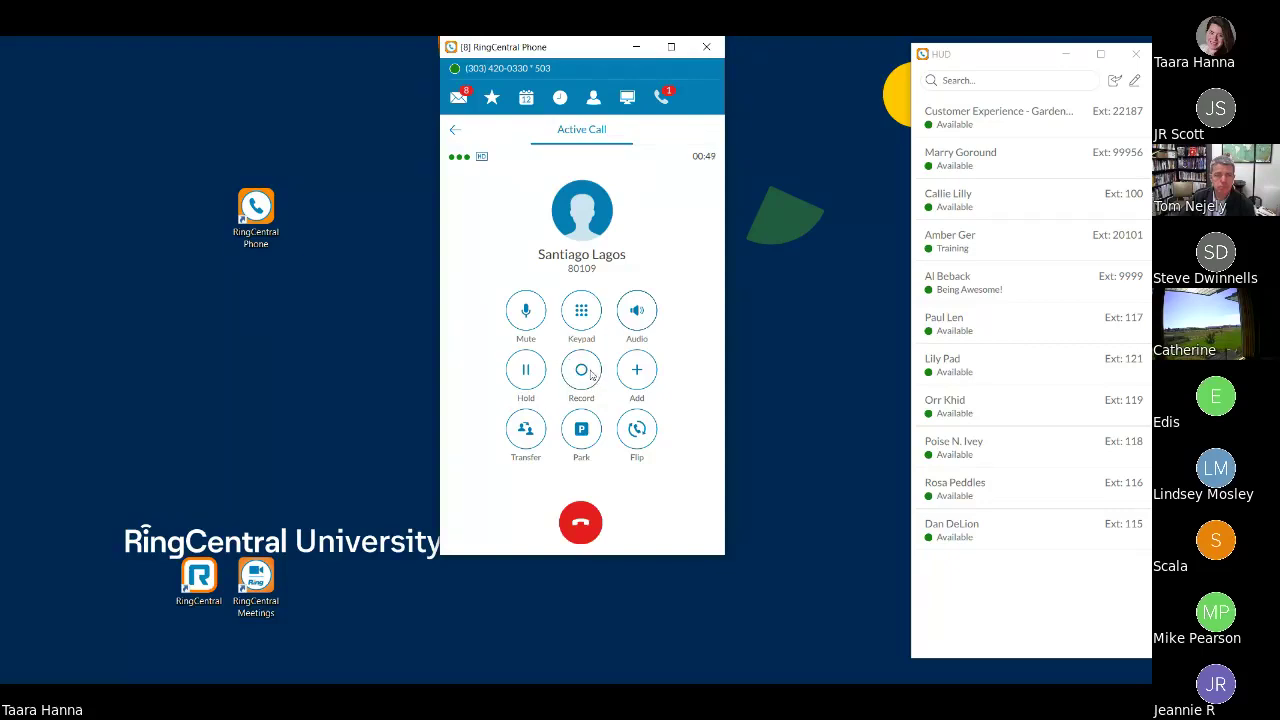
# - Record the call to extension 80109 briefly, then stop the recording
pyautogui.click(590, 374)
pyautogui.moveTo(971, 375)
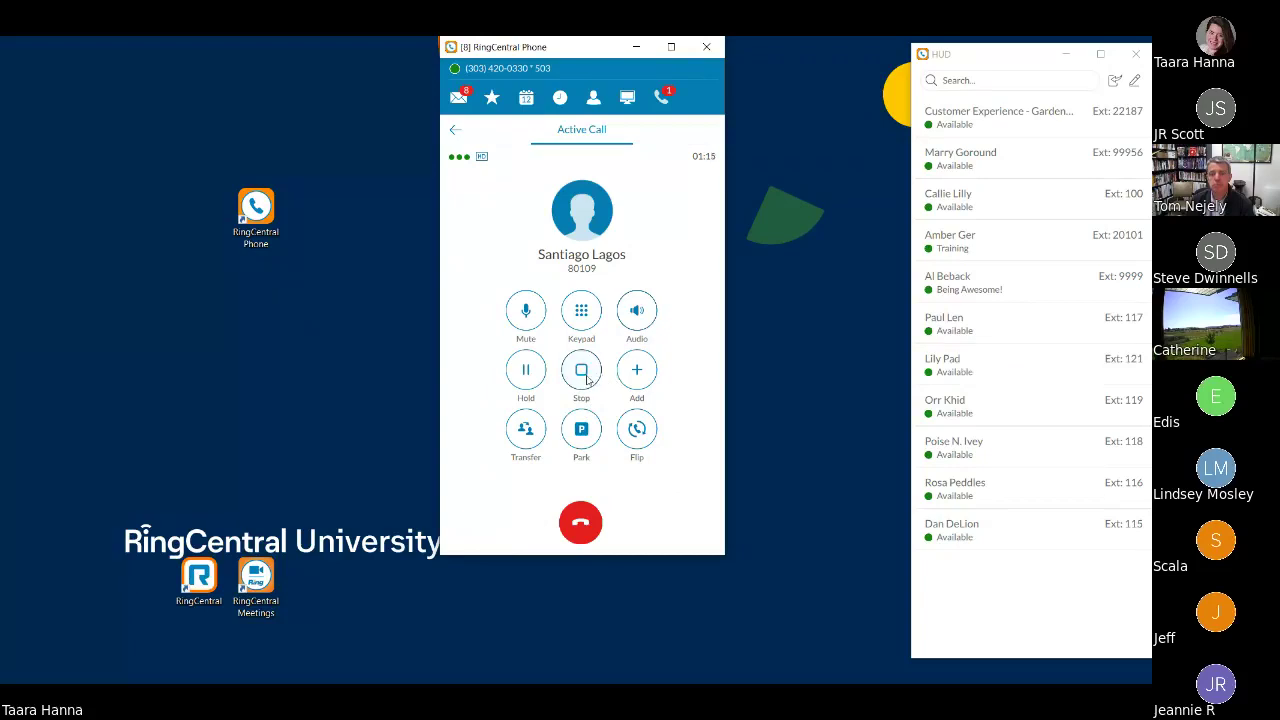
pyautogui.click(584, 374)
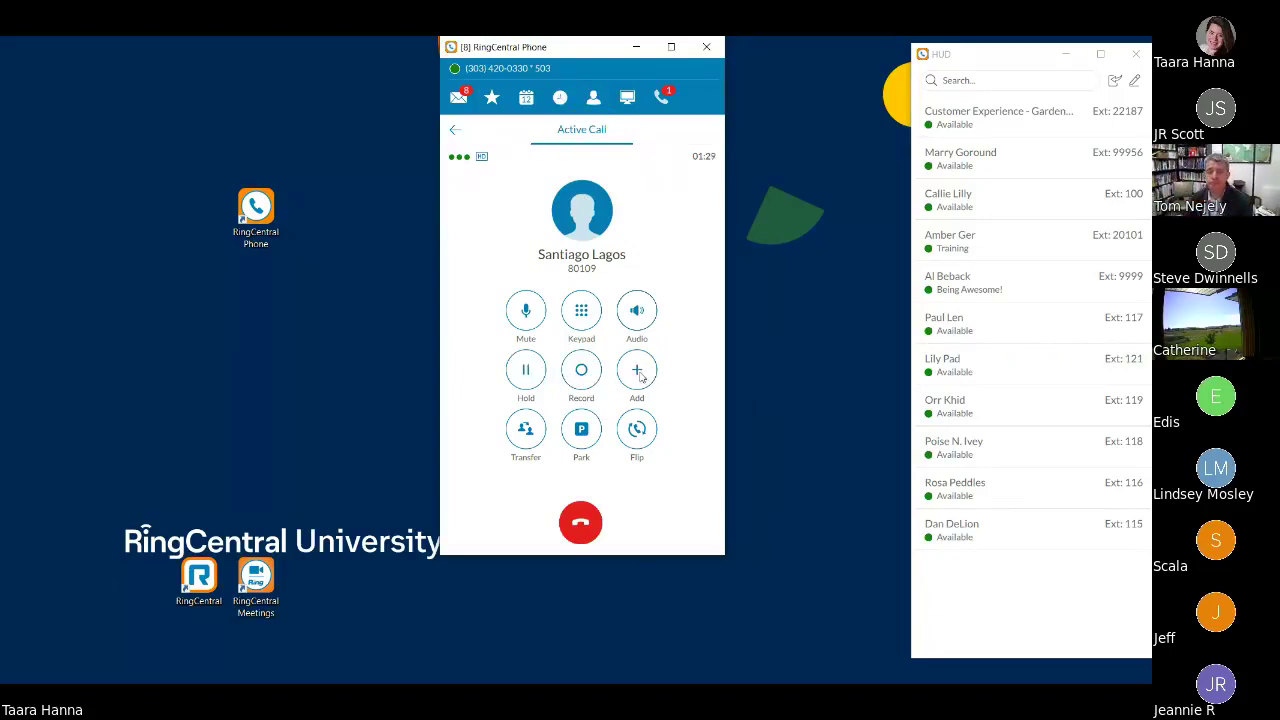
# - Add a call to the colleague at extension 80105, found by name search, then hang up on them
pyautogui.click(639, 373)
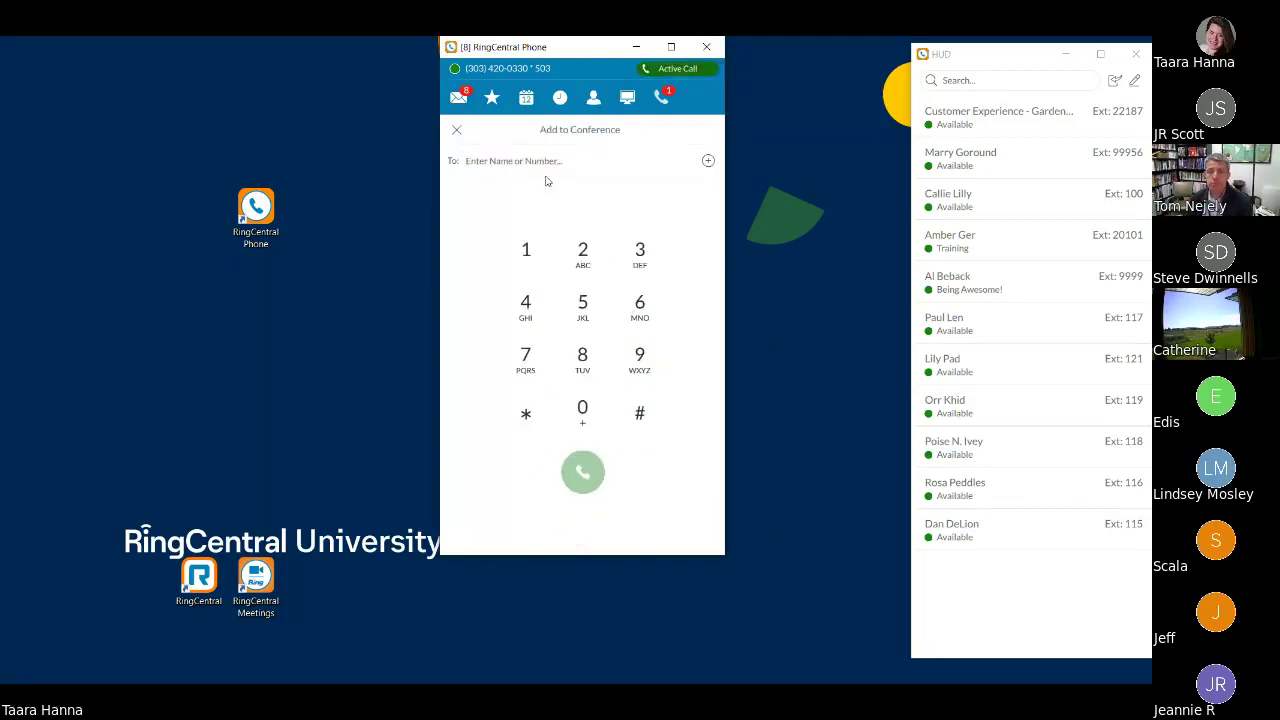
pyautogui.write('rose q')
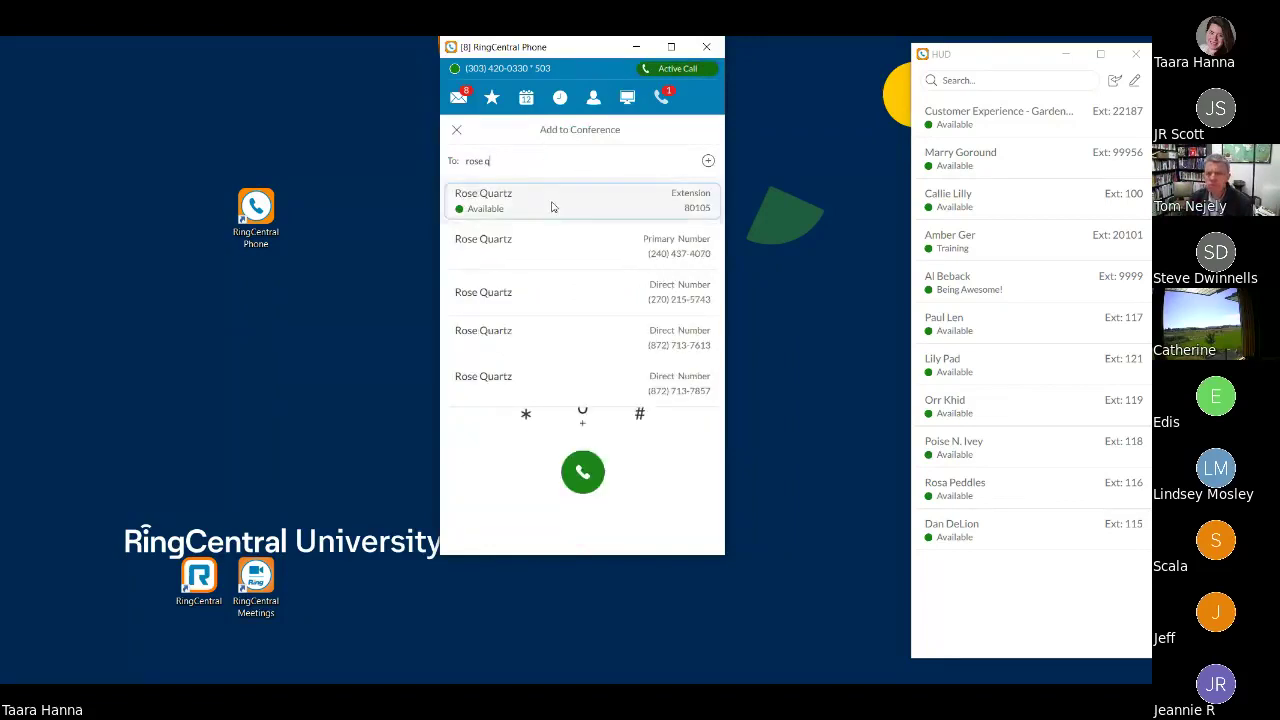
pyautogui.click(551, 205)
pyautogui.click(583, 472)
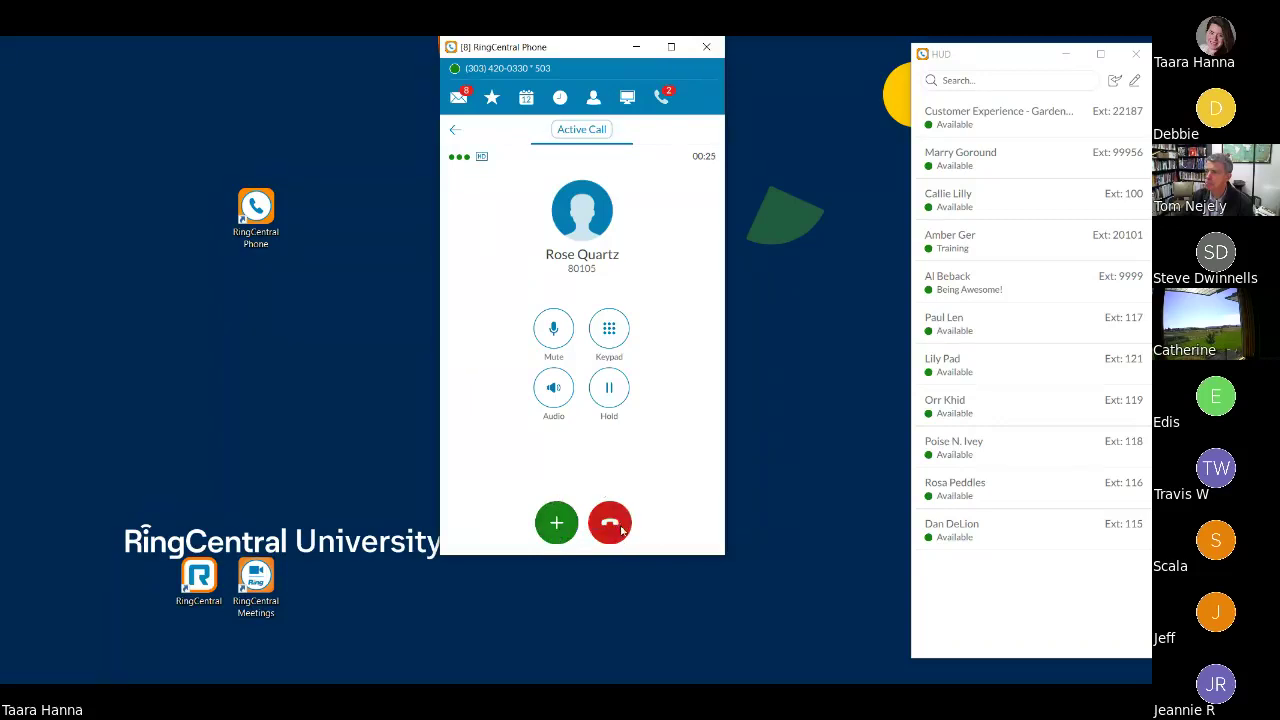
pyautogui.click(617, 528)
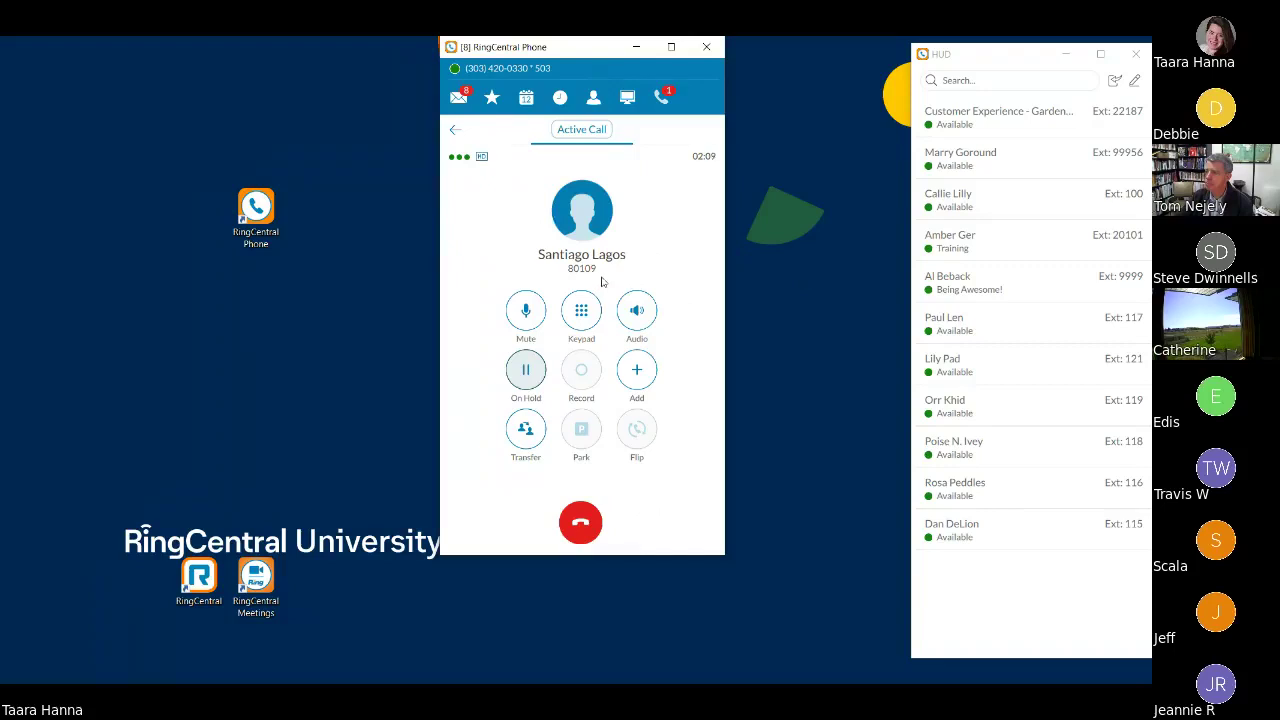
# - Resume the held caller, start a warm transfer to the colleague's extension, then cancel it
pyautogui.click(530, 381)
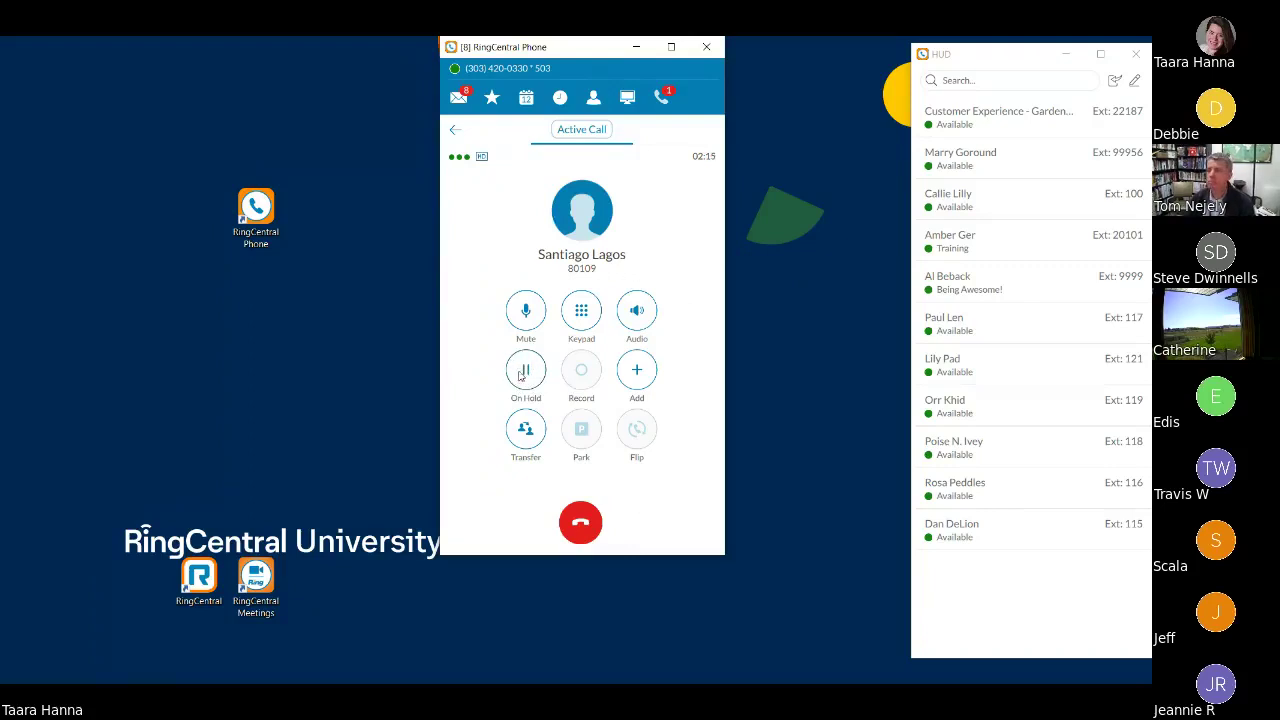
pyautogui.click(520, 372)
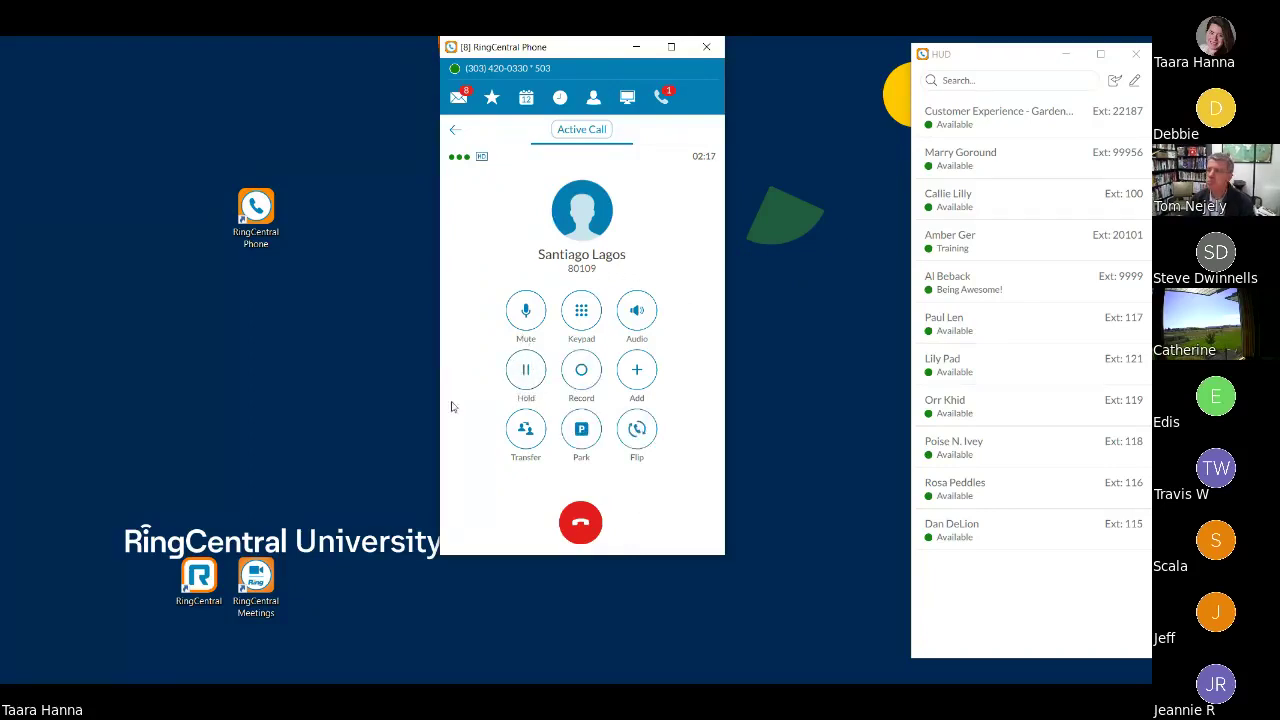
pyautogui.click(530, 430)
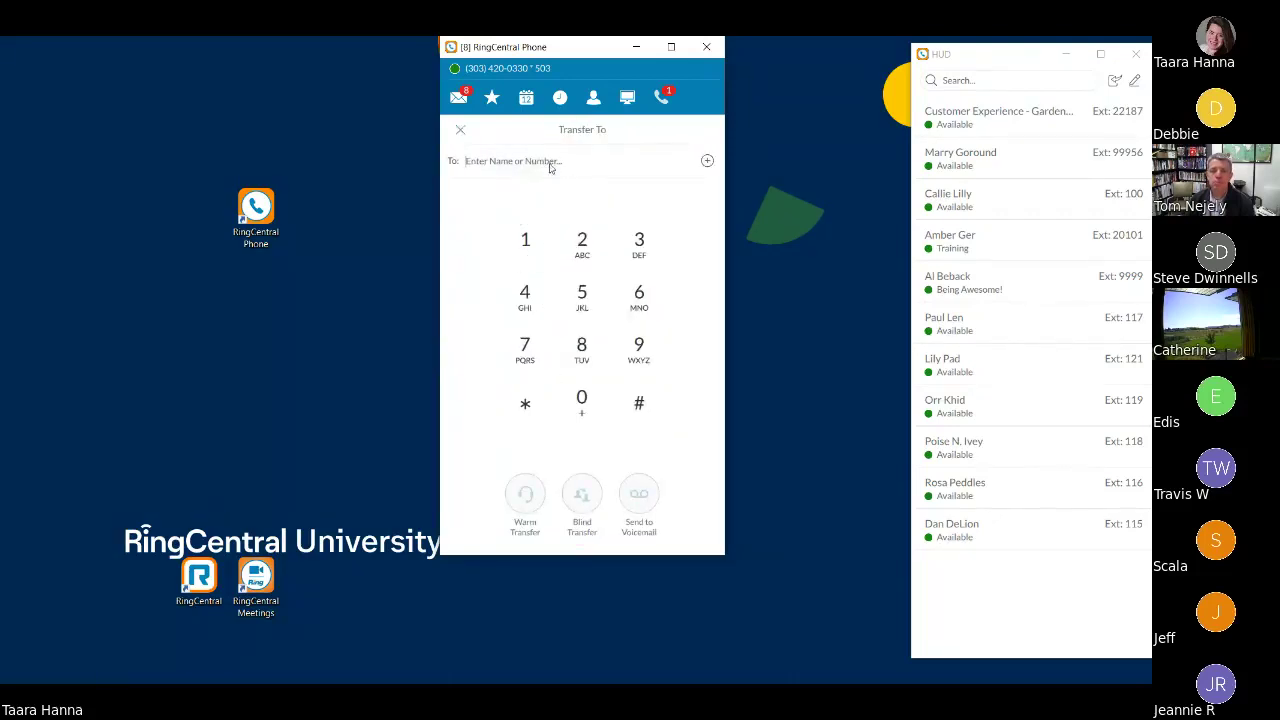
pyautogui.write('ro')
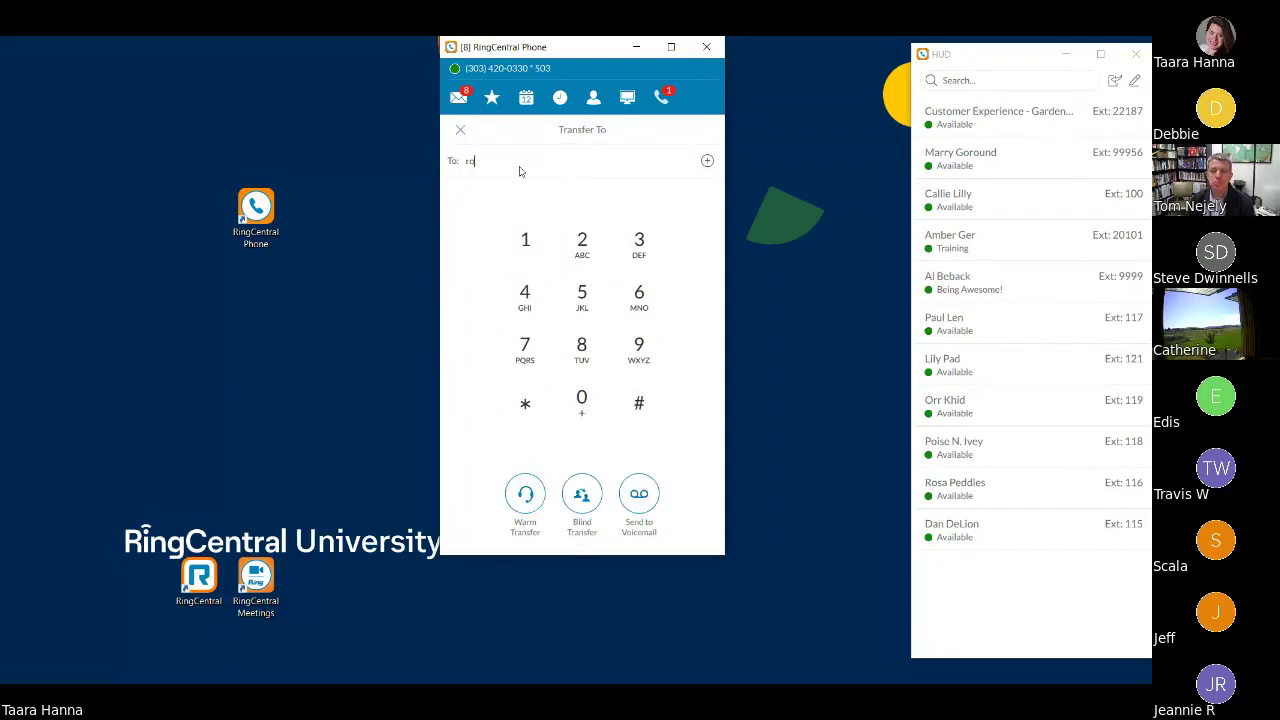
pyautogui.write('se quartz')
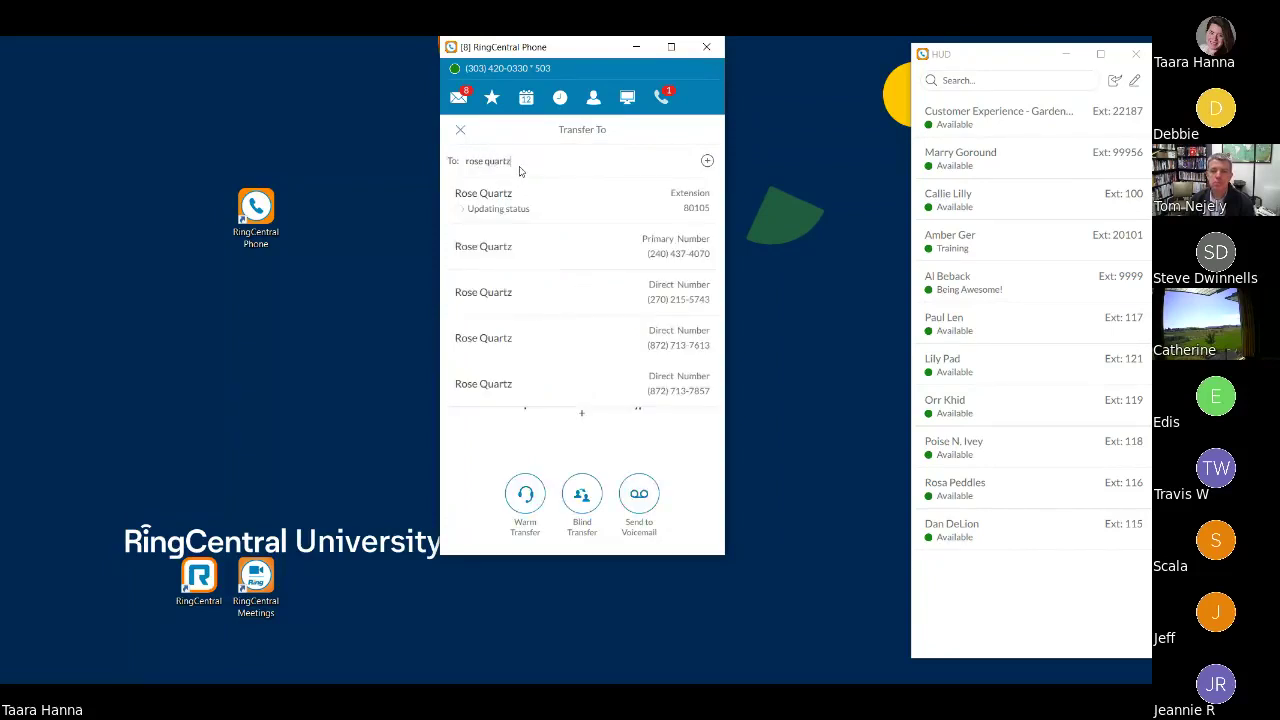
pyautogui.click(552, 200)
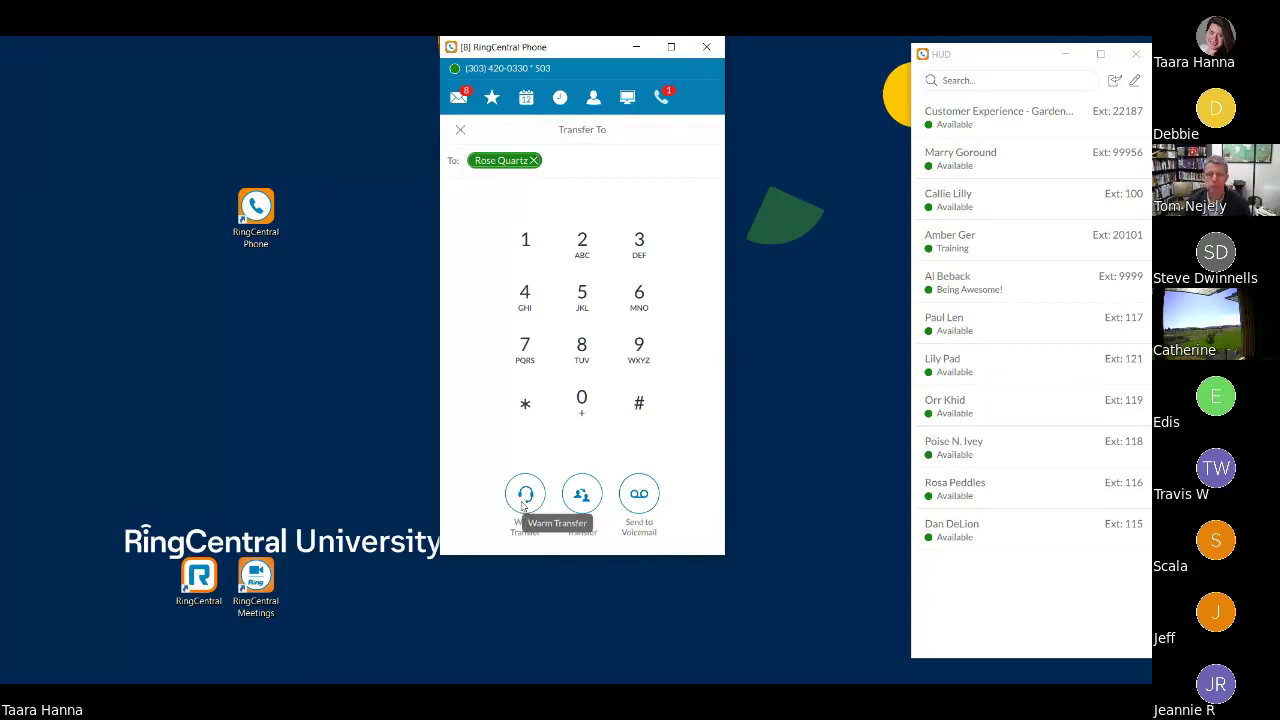
pyautogui.click(524, 495)
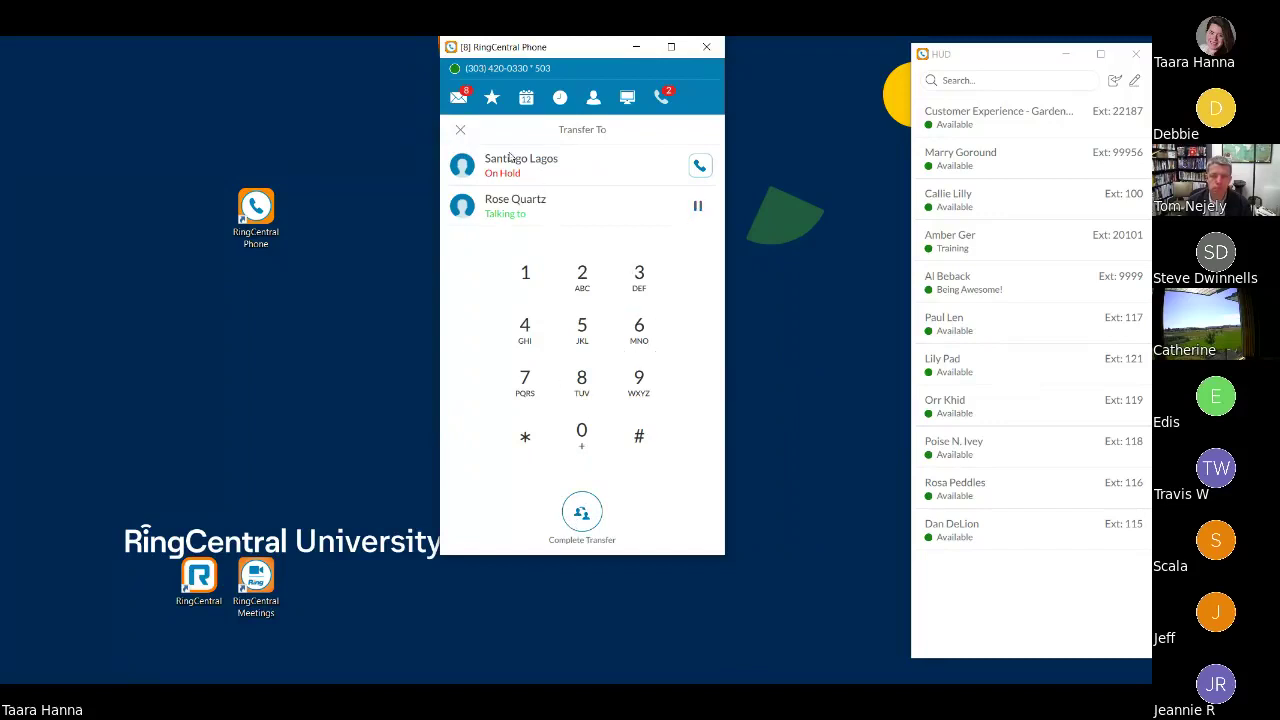
pyautogui.click(460, 130)
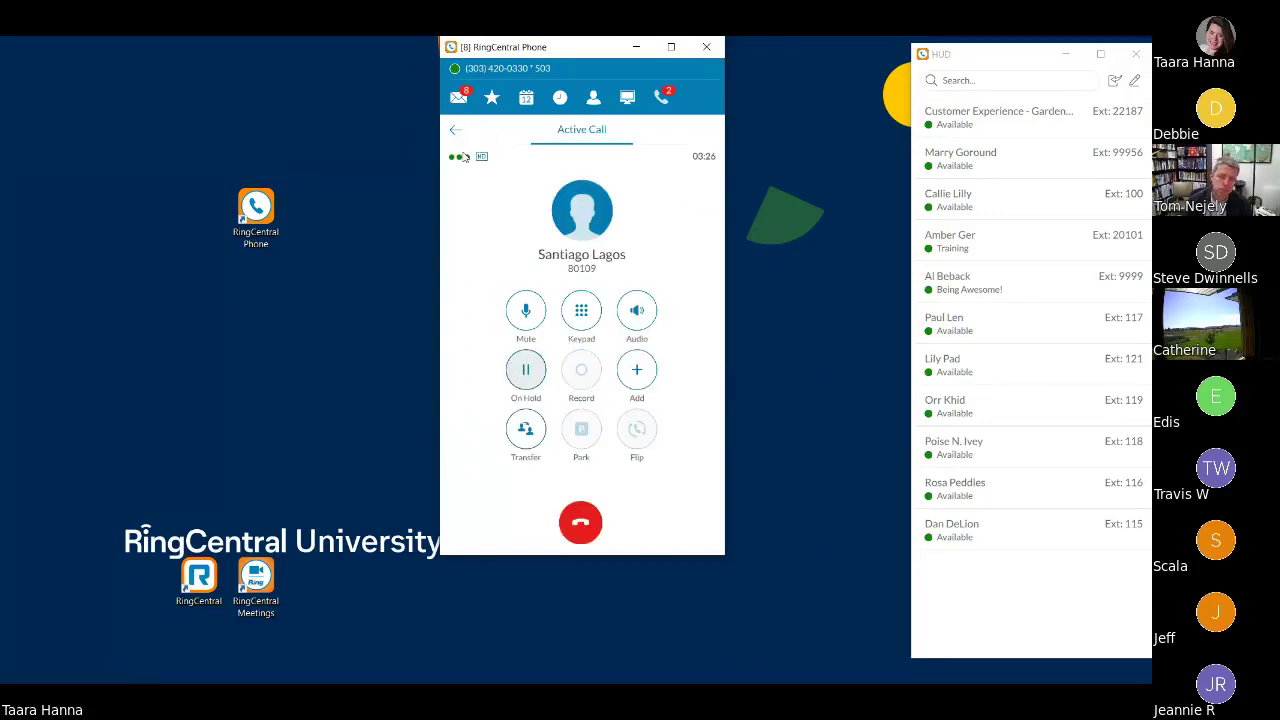
# - Resume the call, park it at *803, and acknowledge the Call Parked confirmation
pyautogui.click(530, 374)
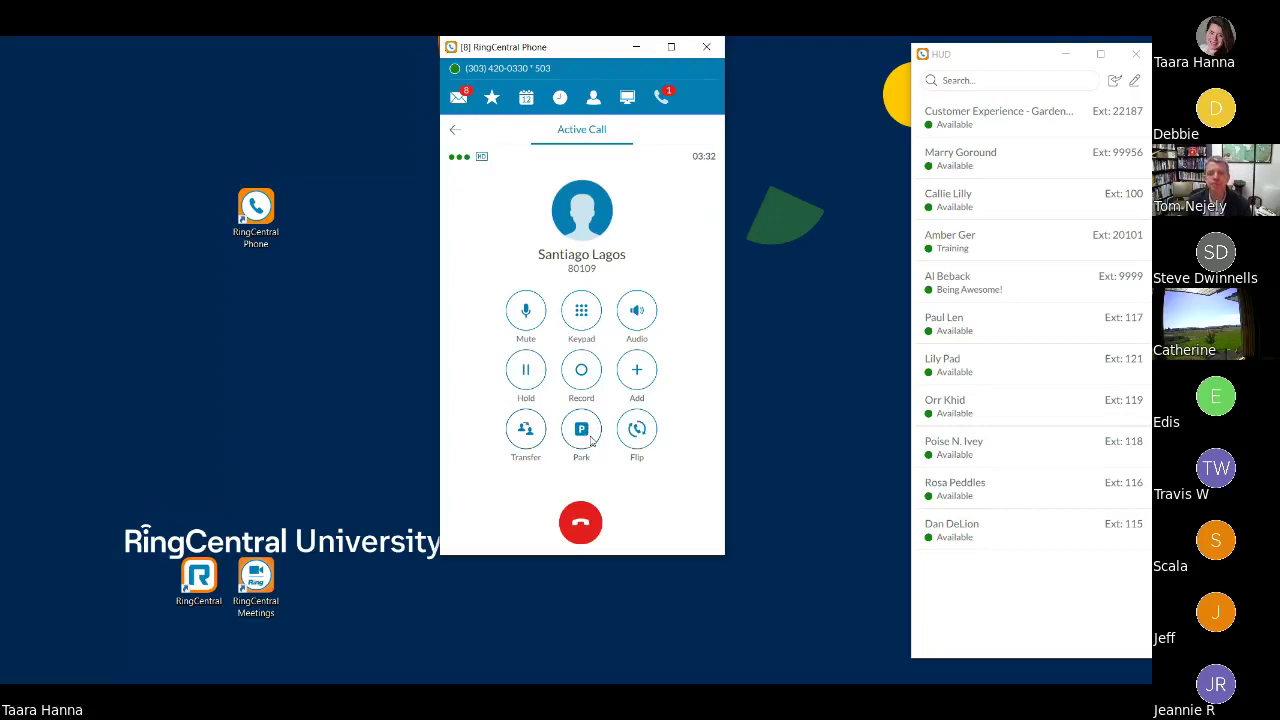
pyautogui.click(581, 430)
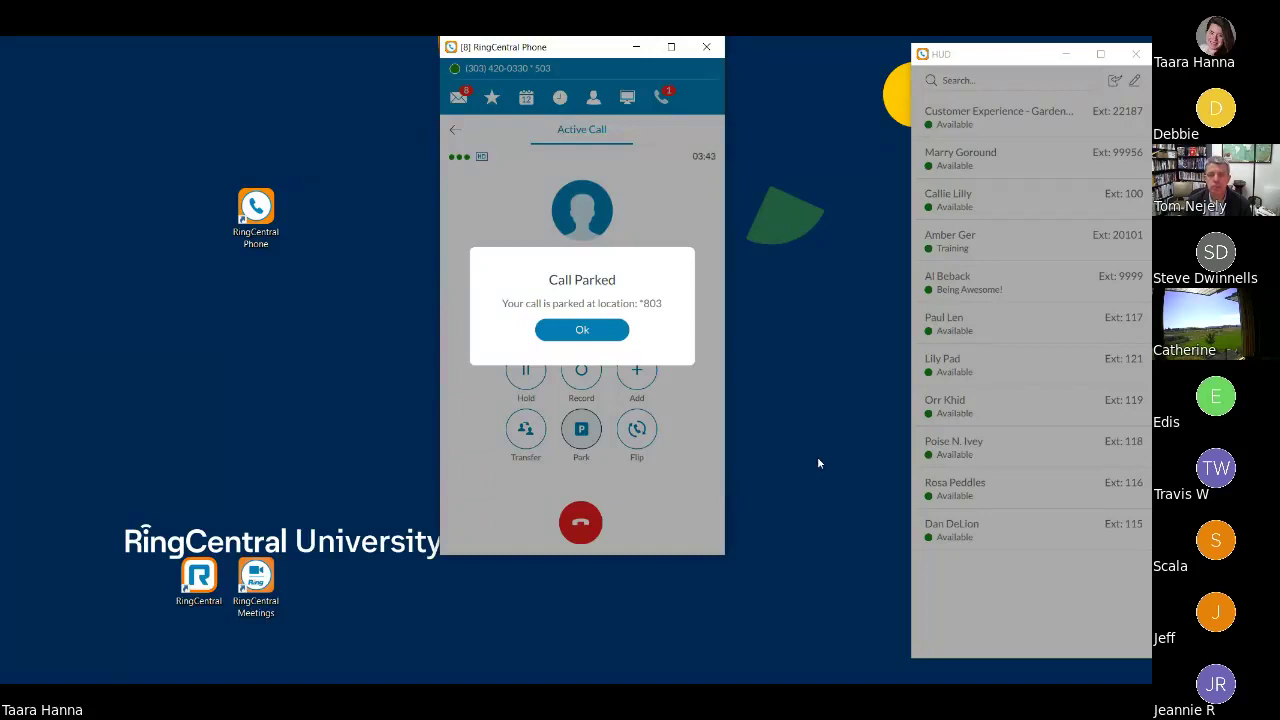
pyautogui.click(584, 330)
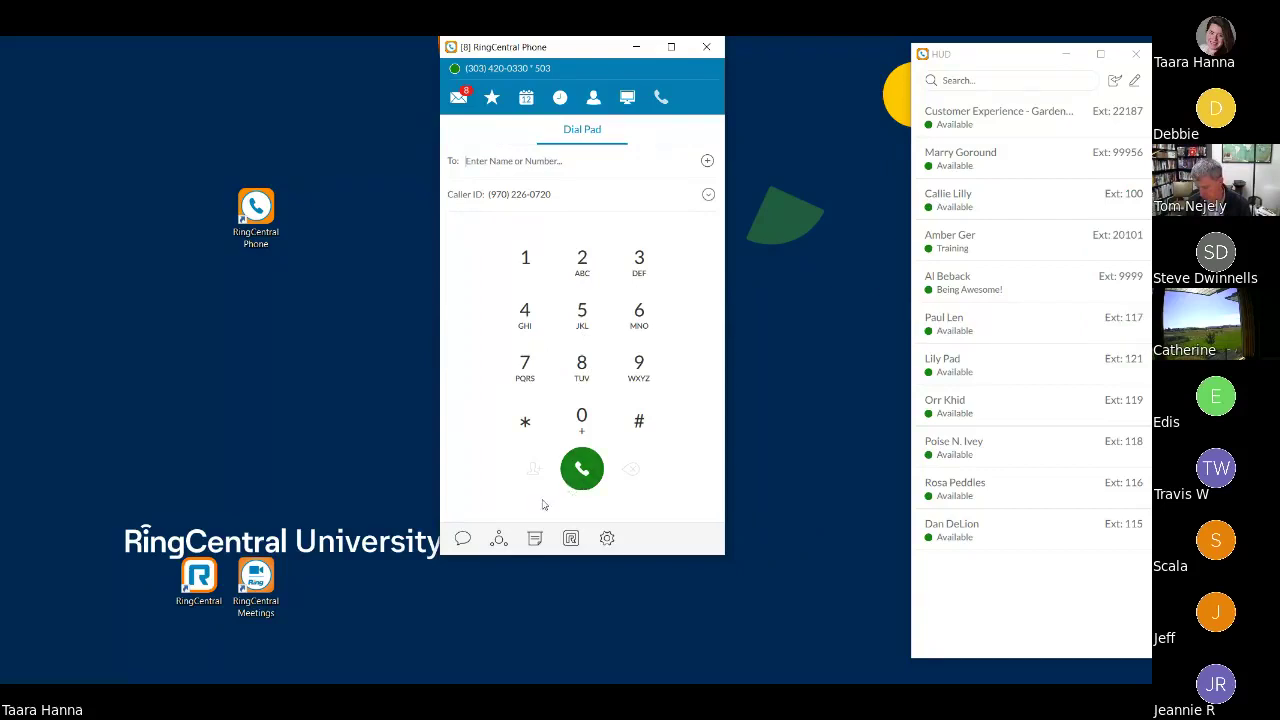
# - Dial *803 to retrieve the parked call, view the Flip options without flipping, then hang up
pyautogui.click(532, 428)
pyautogui.click(583, 366)
pyautogui.click(583, 418)
pyautogui.click(638, 254)
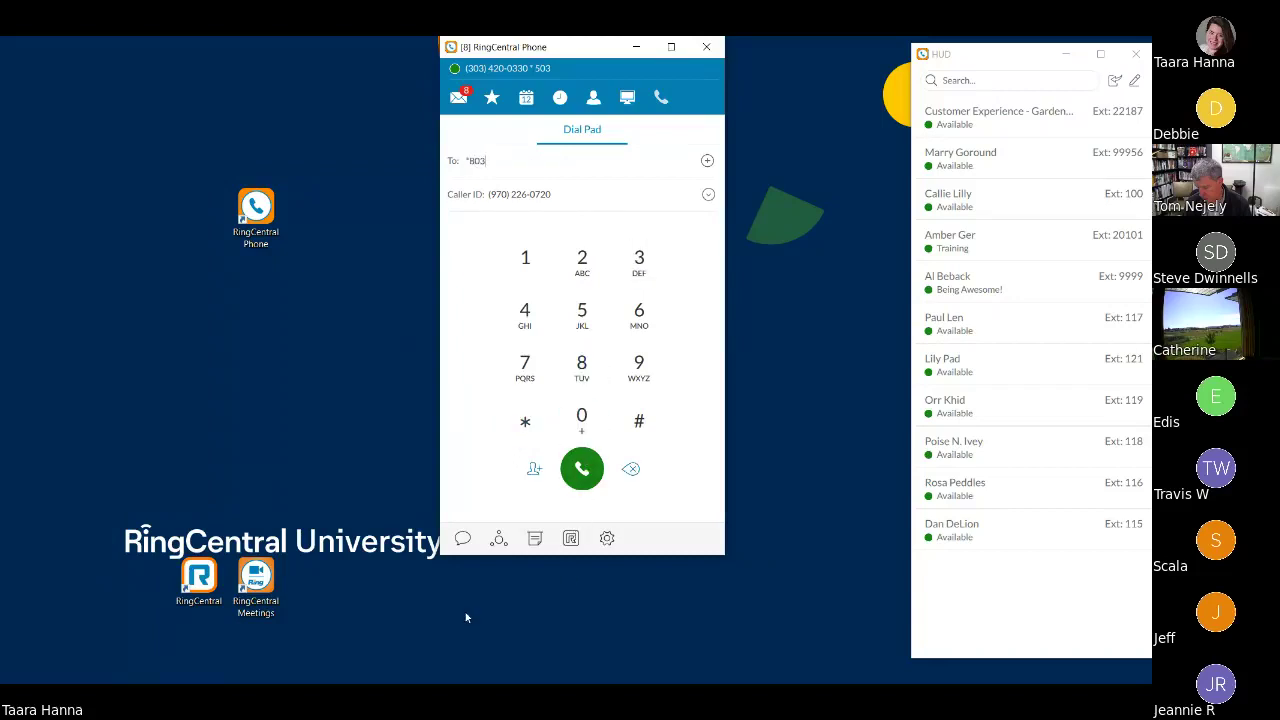
pyautogui.press('Return')
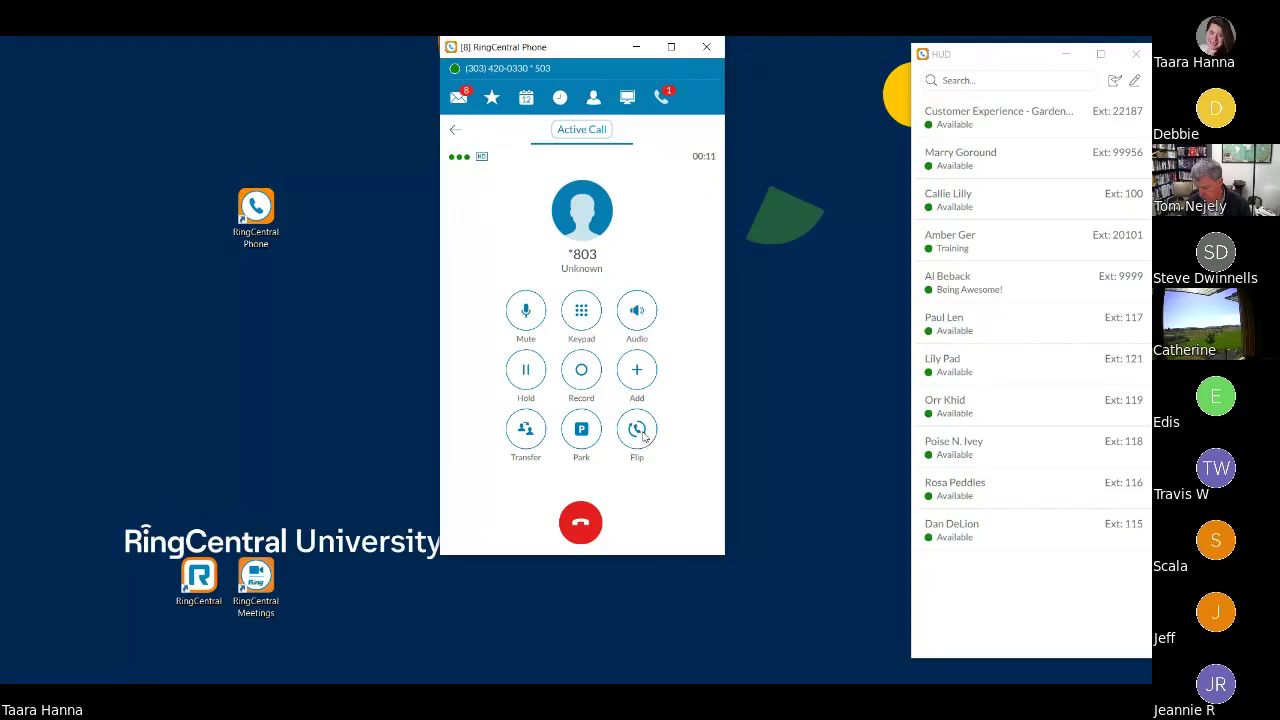
pyautogui.click(637, 430)
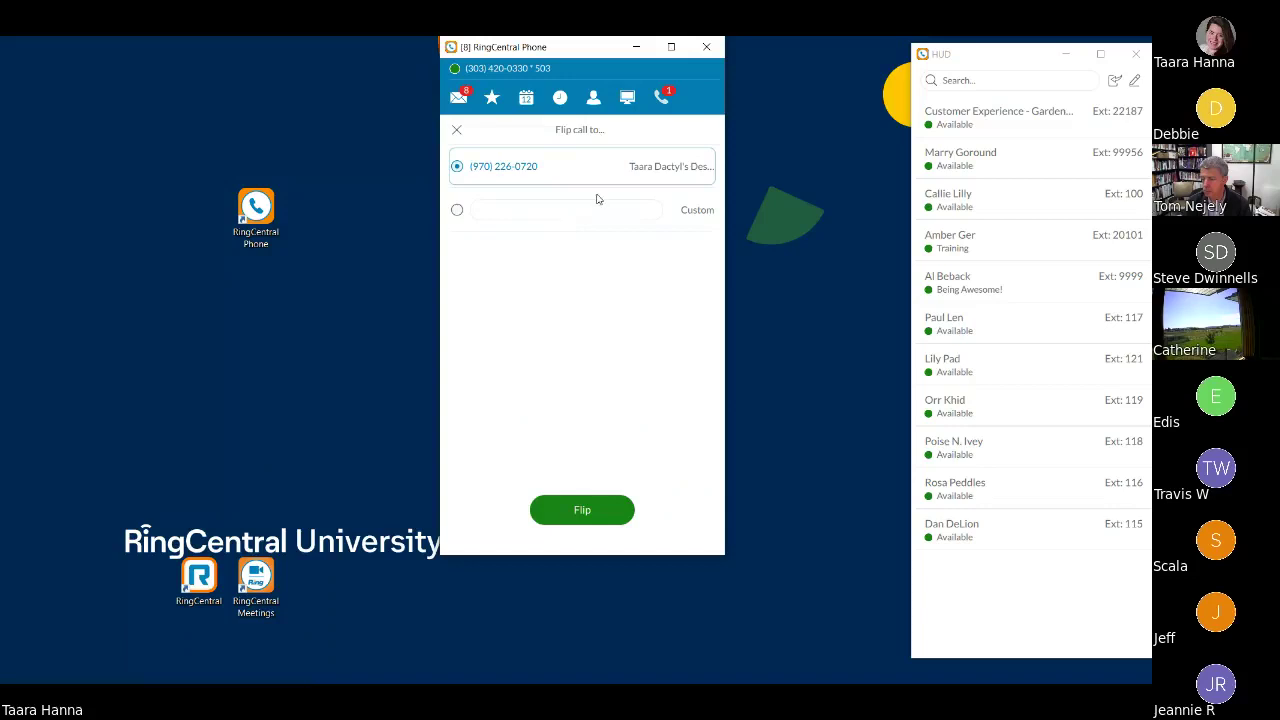
pyautogui.click(457, 131)
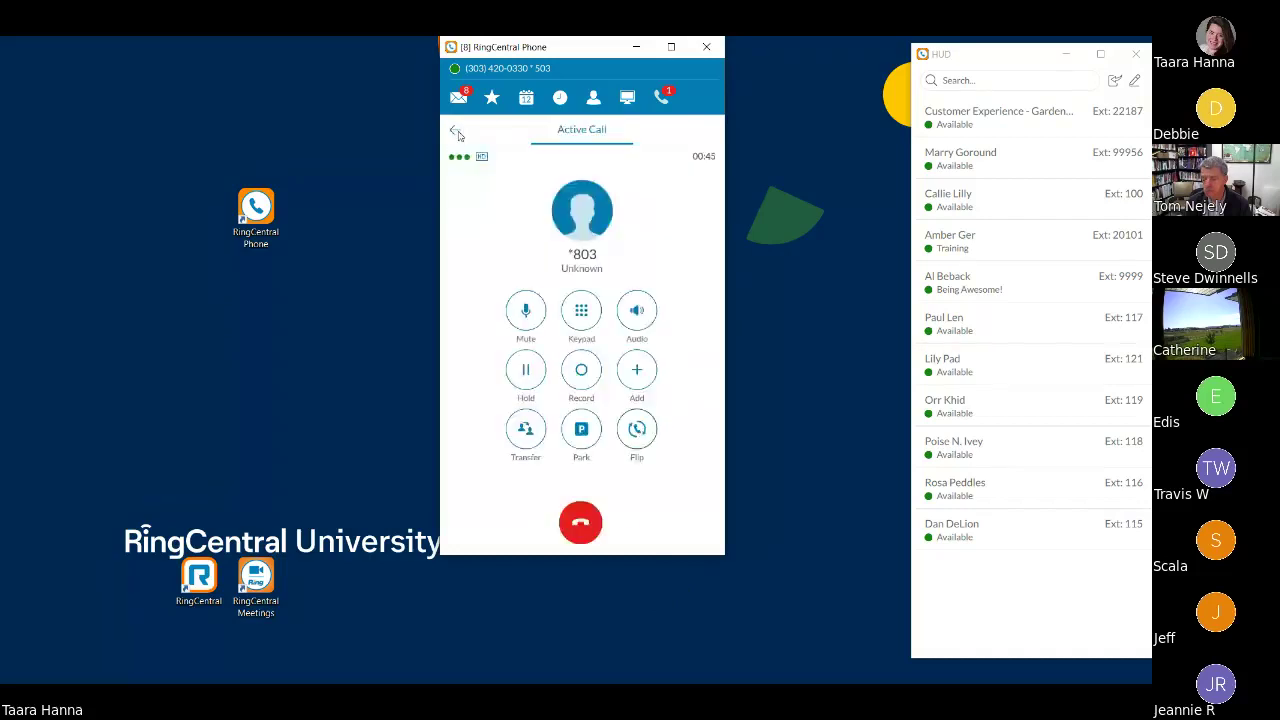
pyautogui.click(581, 528)
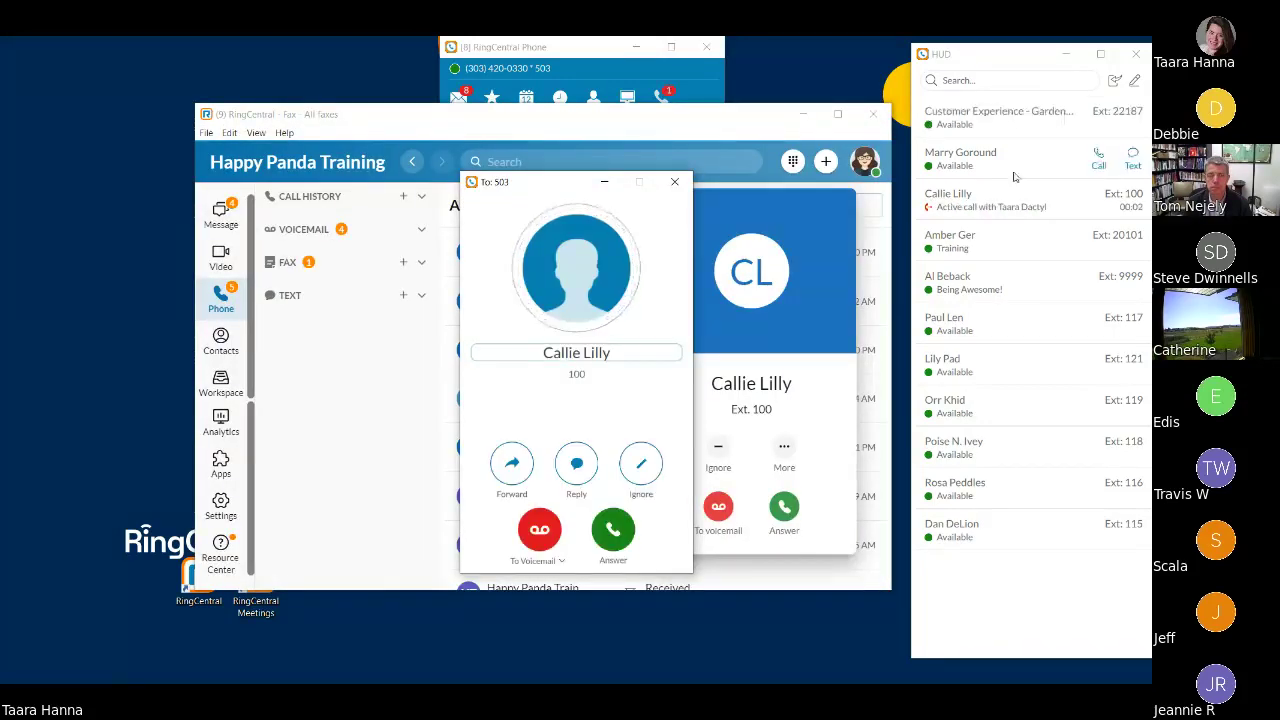
# - Minimize the main window, answer the incoming extension 100 call, mute it, and end it
pyautogui.click(805, 115)
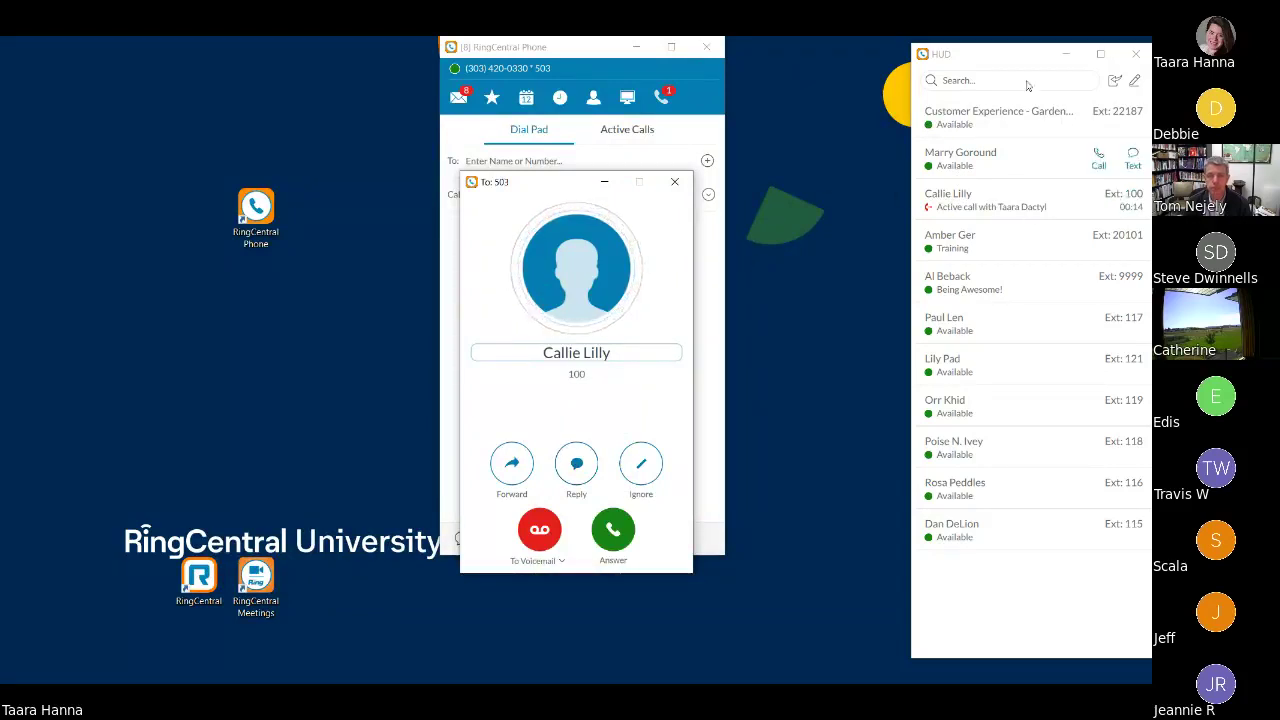
pyautogui.moveTo(1001, 214)
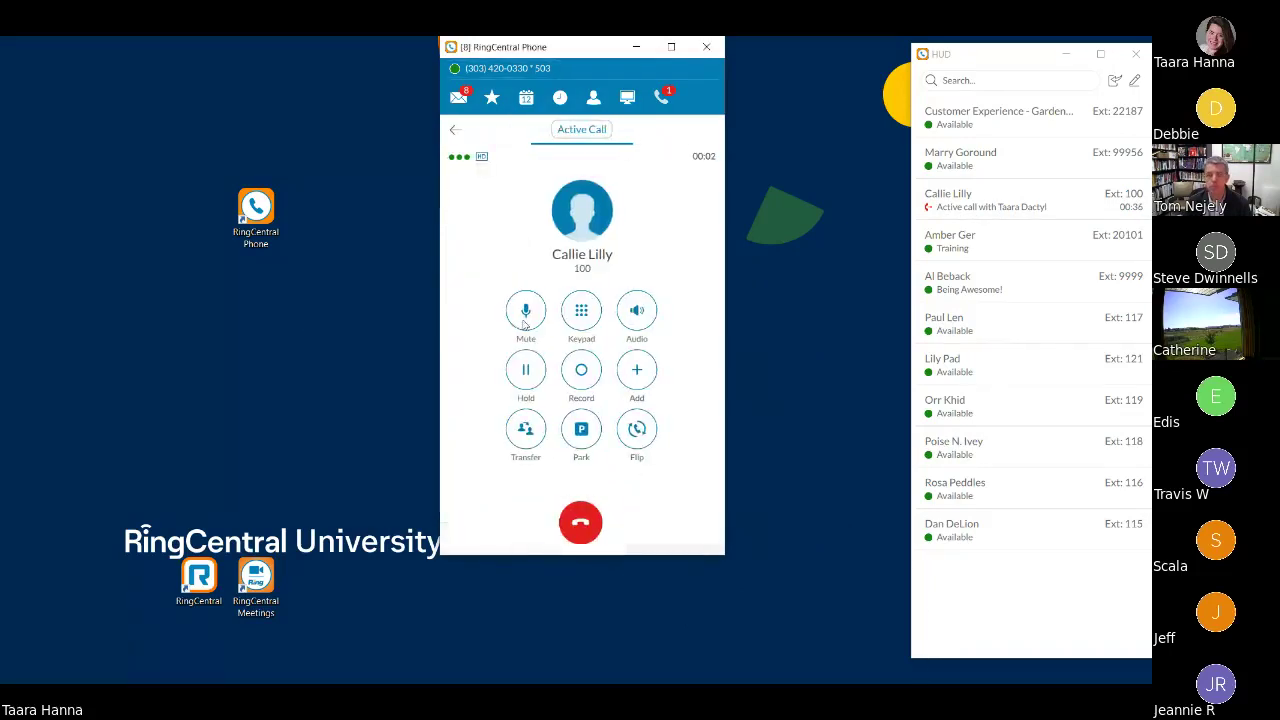
pyautogui.click(518, 318)
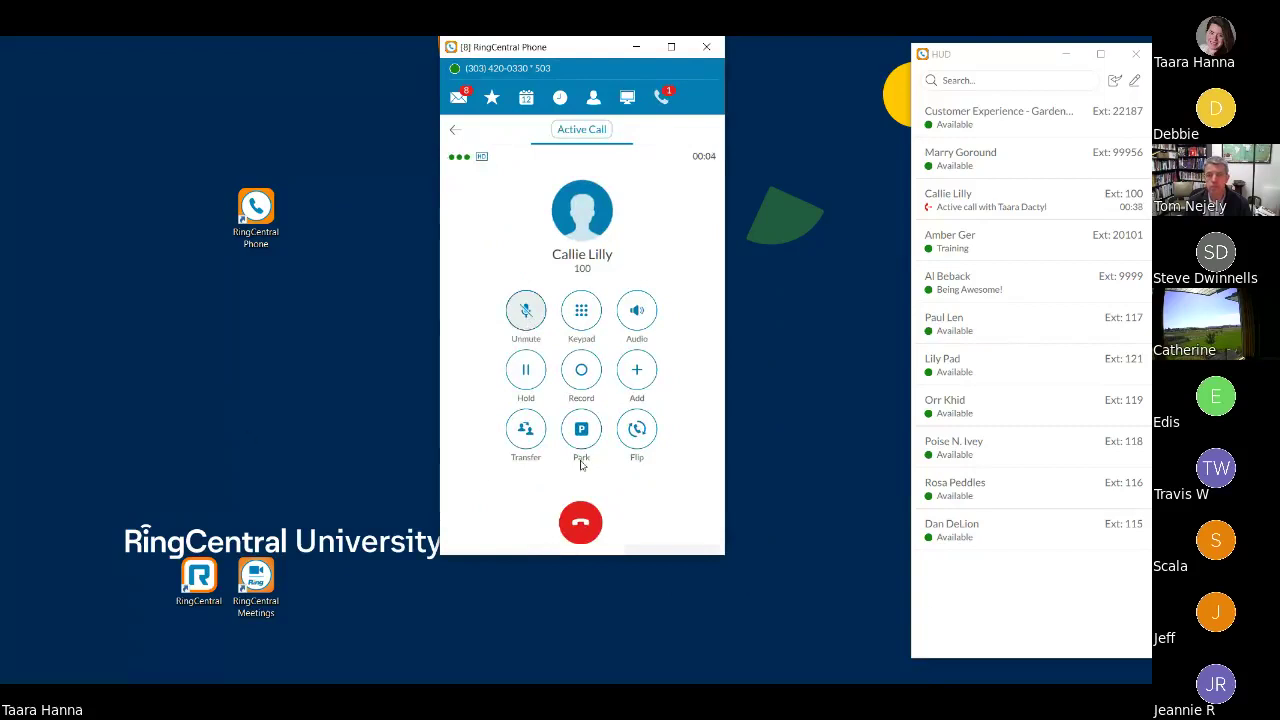
pyautogui.click(581, 524)
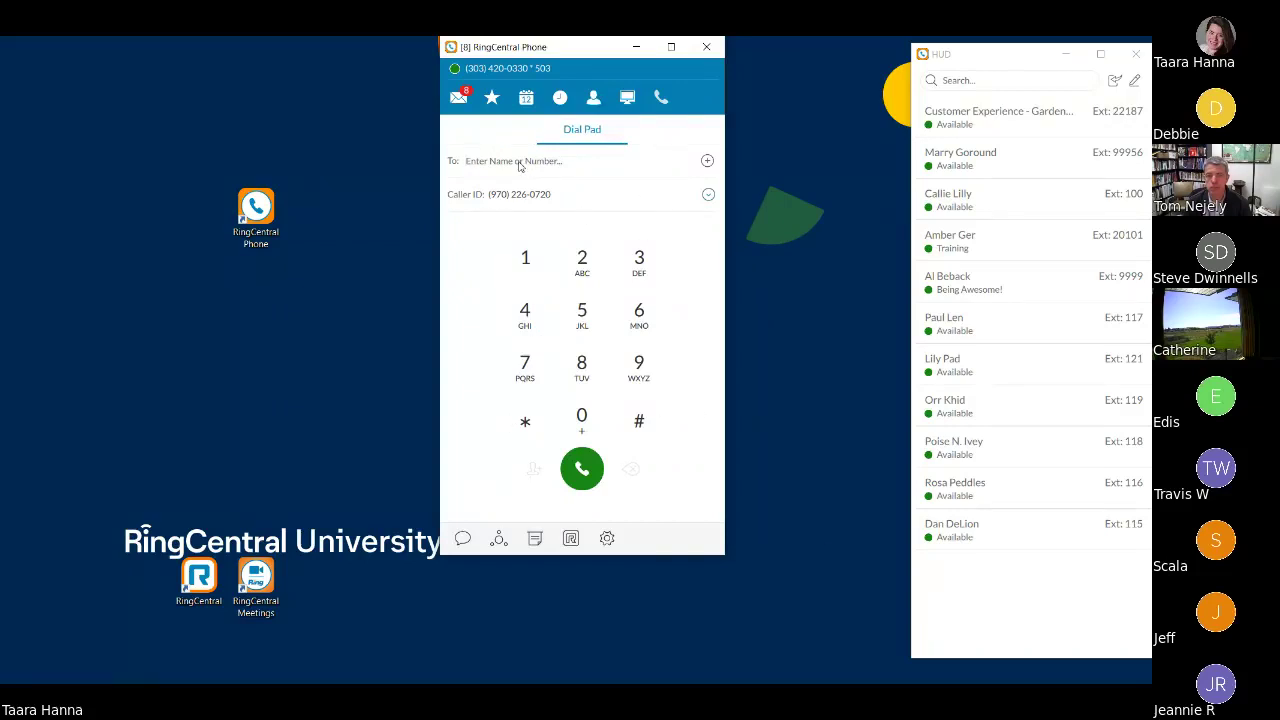
# - Call the extension 80109 contact again, then begin a transfer by searching 'ros' for the colleague
pyautogui.write('santi')
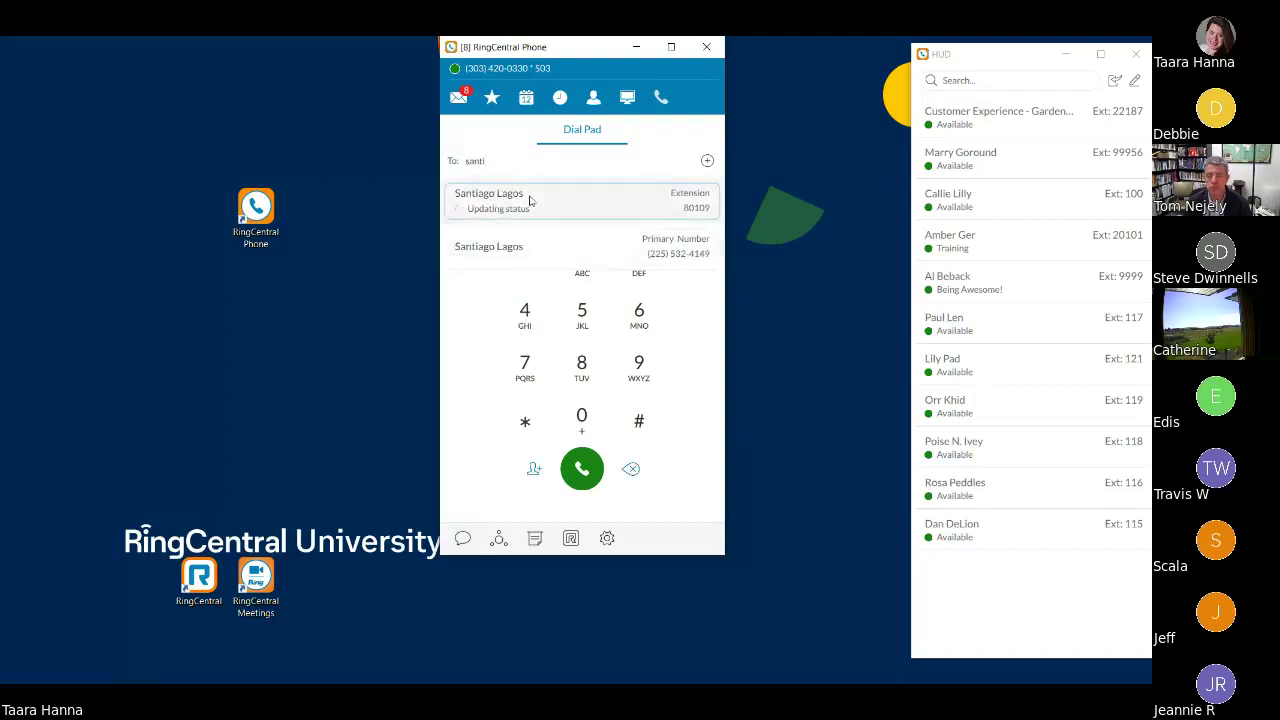
pyautogui.click(486, 200)
pyautogui.click(581, 468)
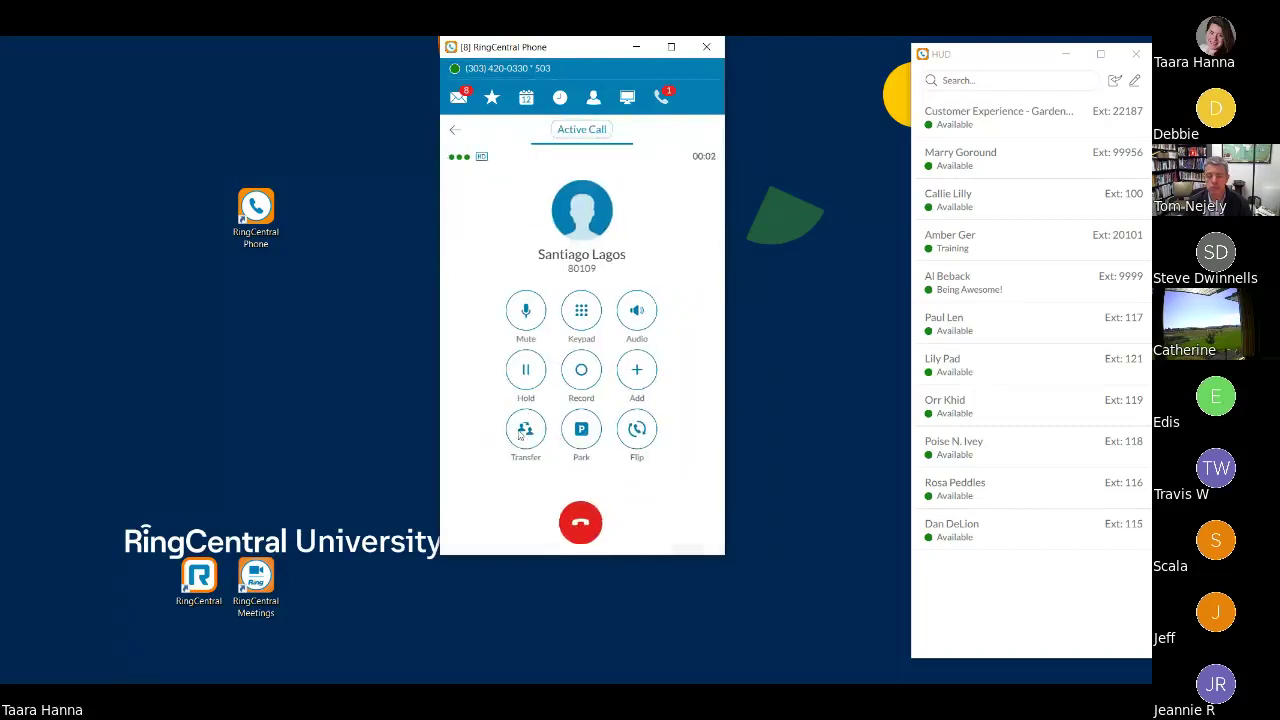
pyautogui.click(530, 444)
pyautogui.write('rose')
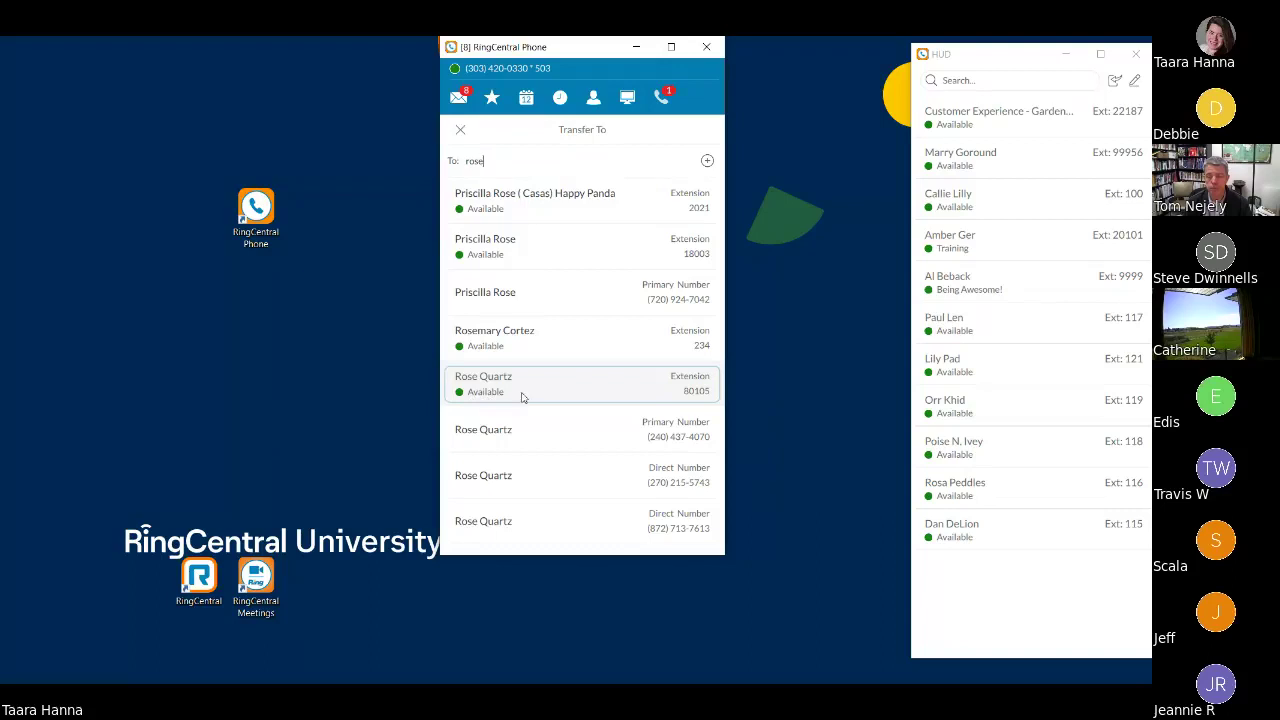
# - Start a warm transfer to the colleague's extension, then cancel the pending transfer
pyautogui.click(522, 390)
pyautogui.click(532, 494)
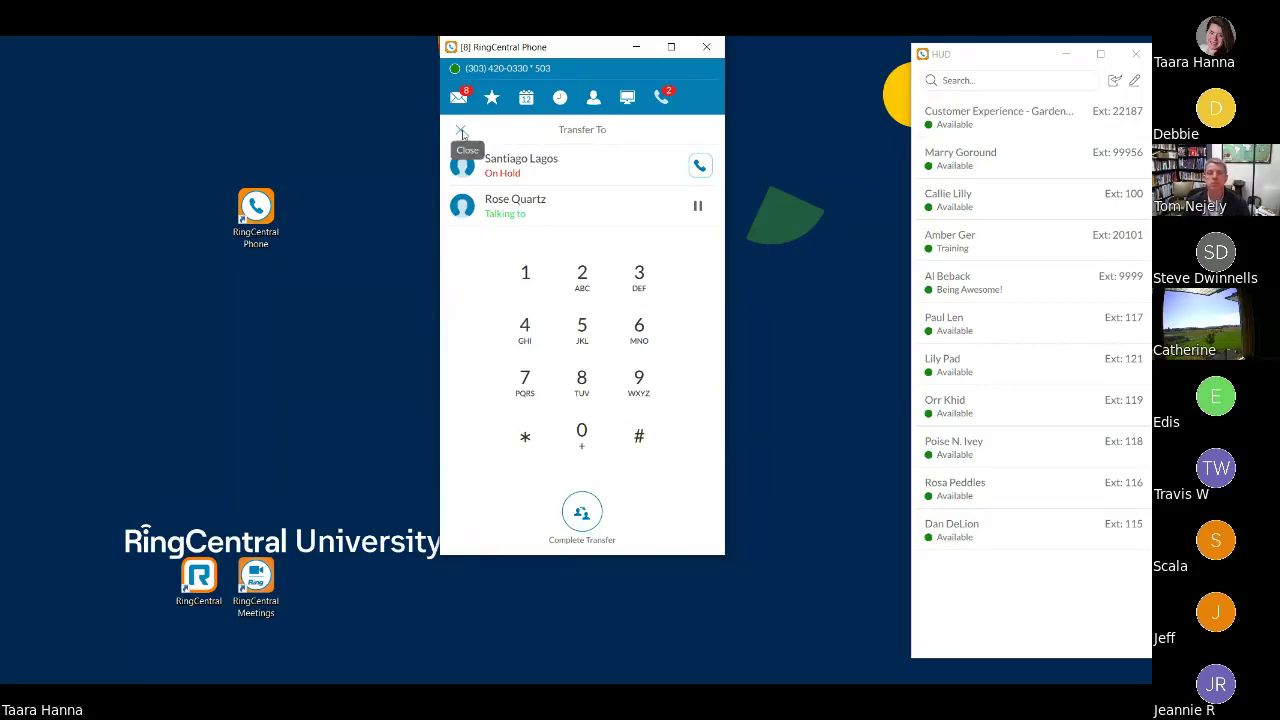
pyautogui.click(461, 133)
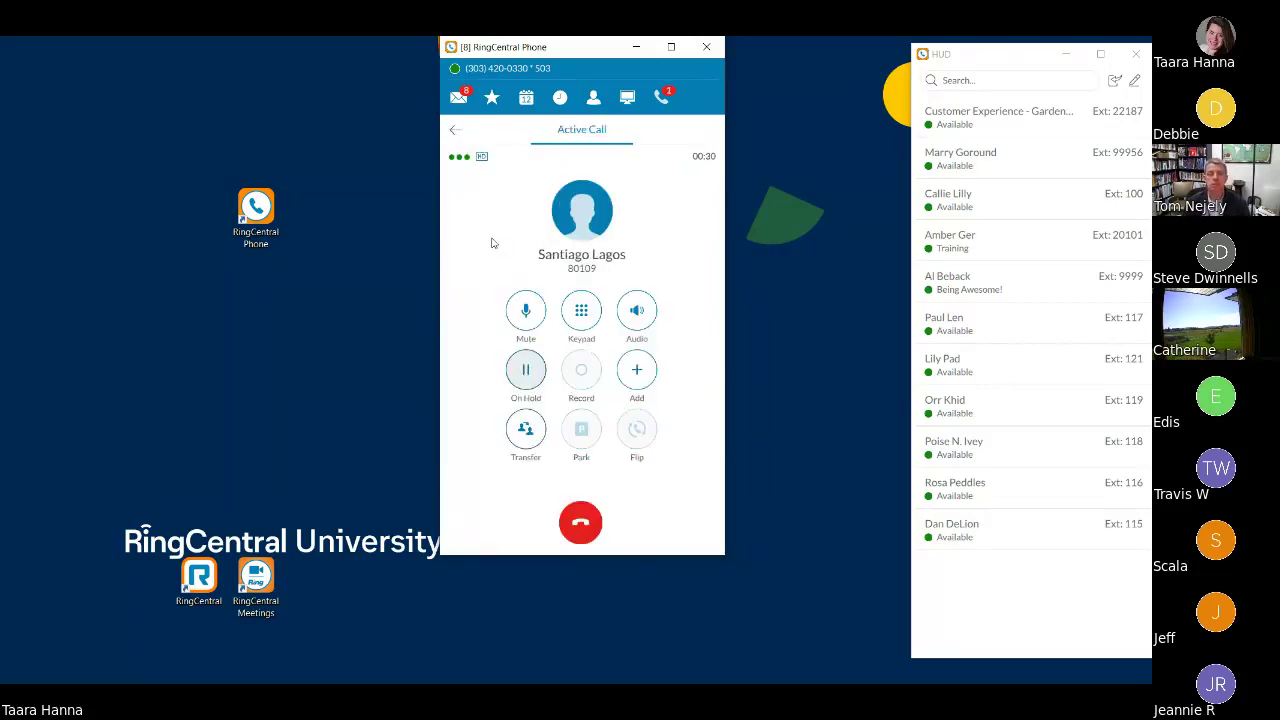
# - Take the caller off hold and hang up the extension 80109 call
pyautogui.click(527, 372)
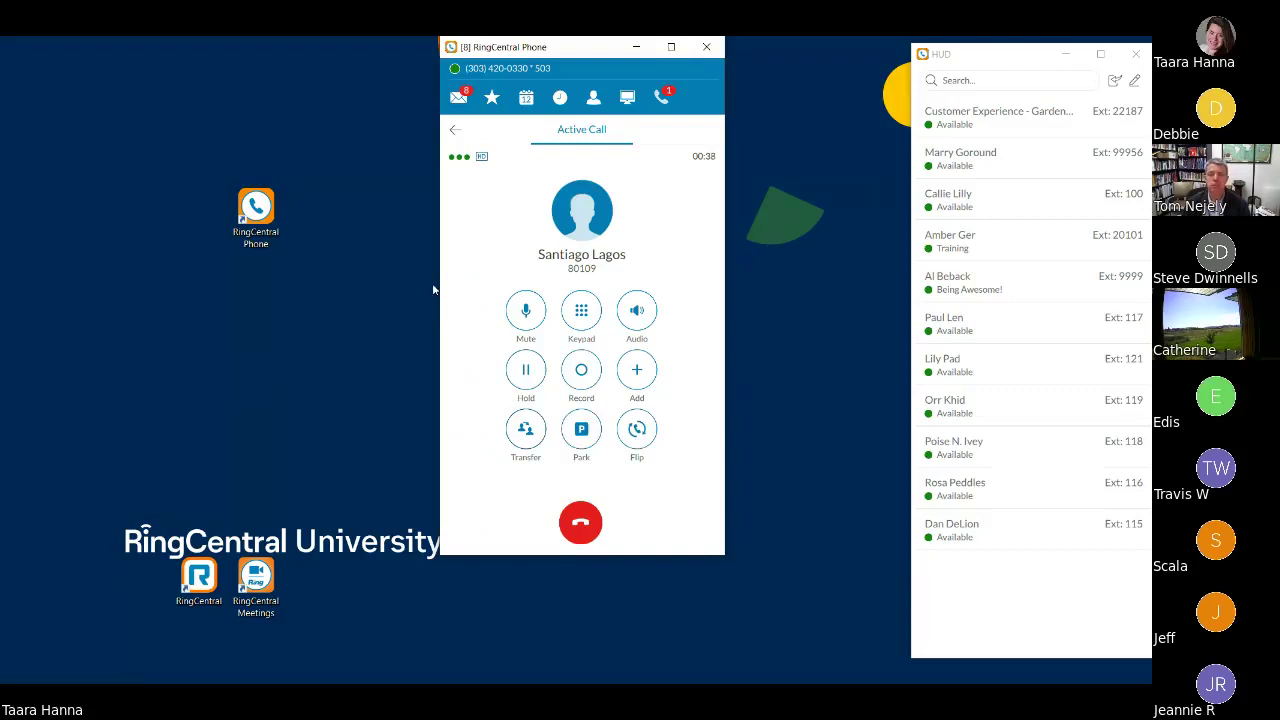
pyautogui.click(455, 133)
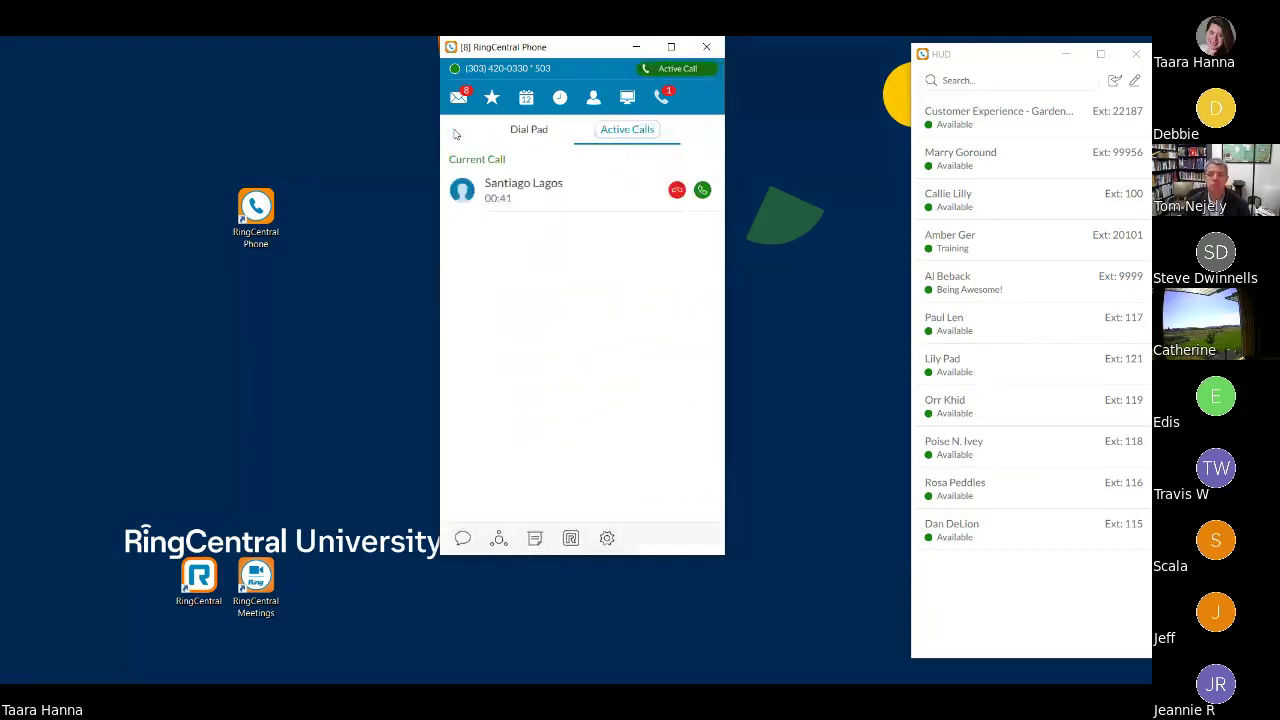
pyautogui.click(677, 190)
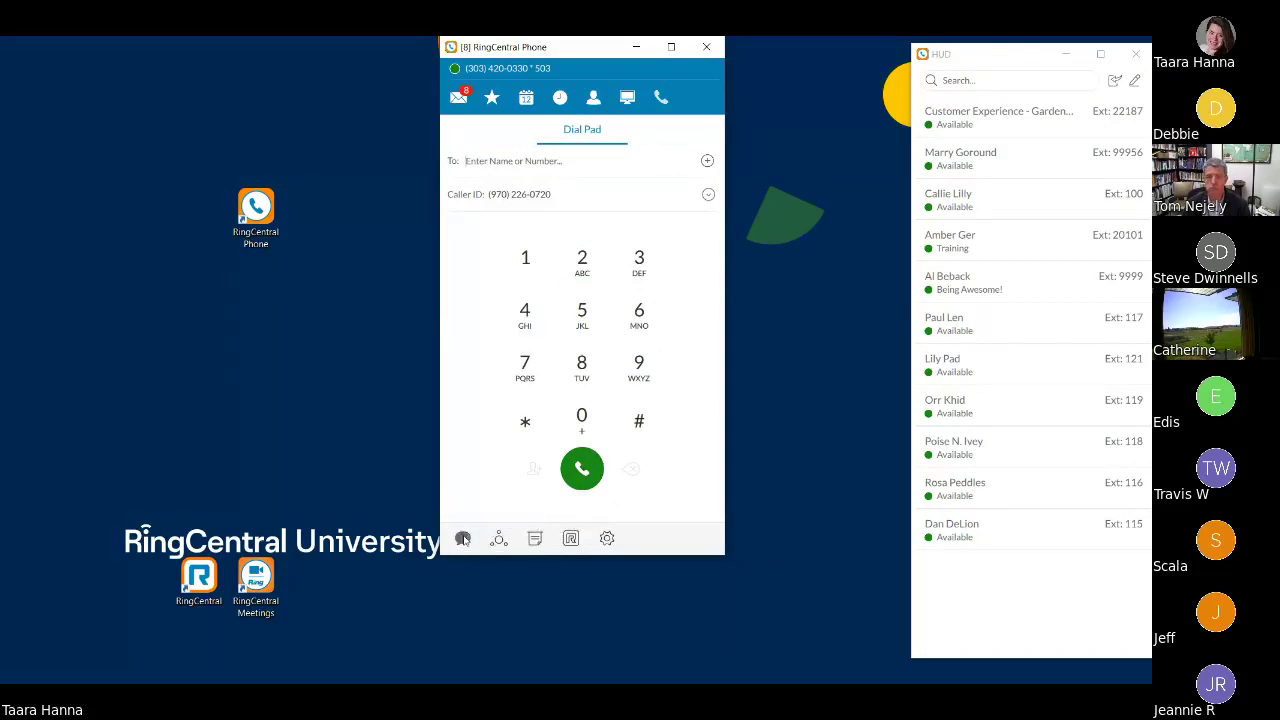
# - Text 'Hi This is a text!' to the contact's extension and return to All messages
pyautogui.click(463, 540)
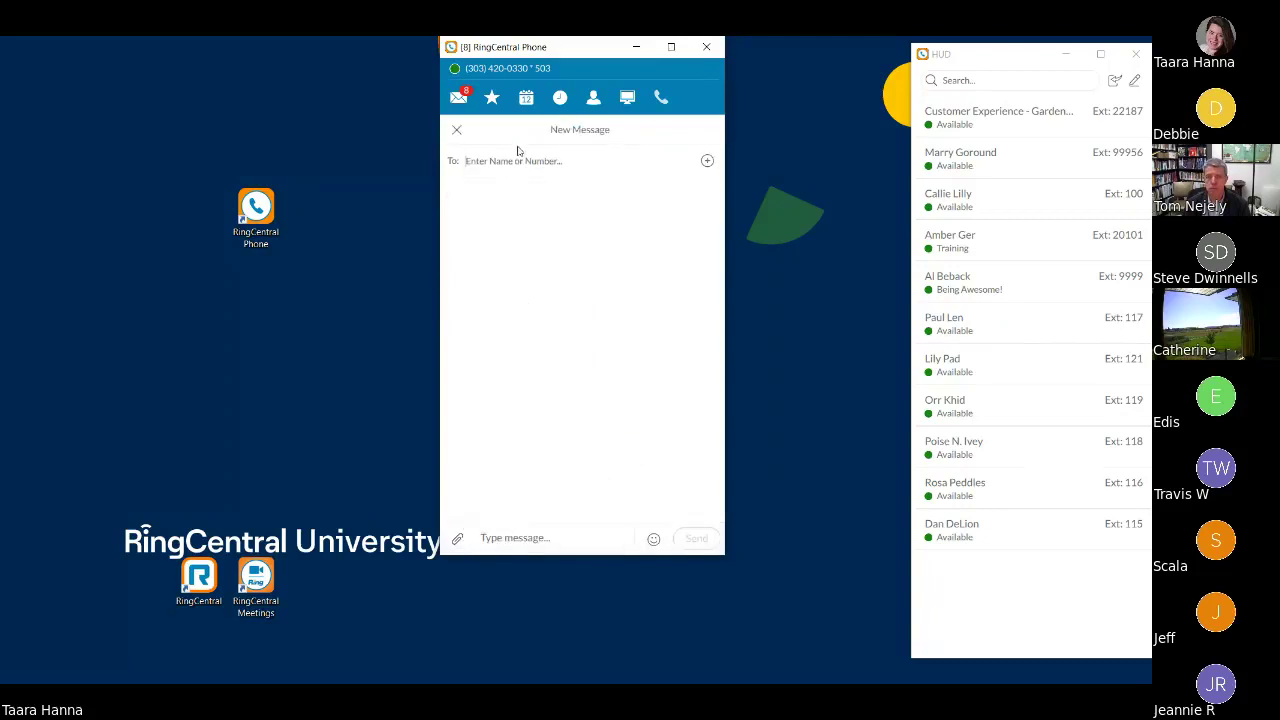
pyautogui.write('callie')
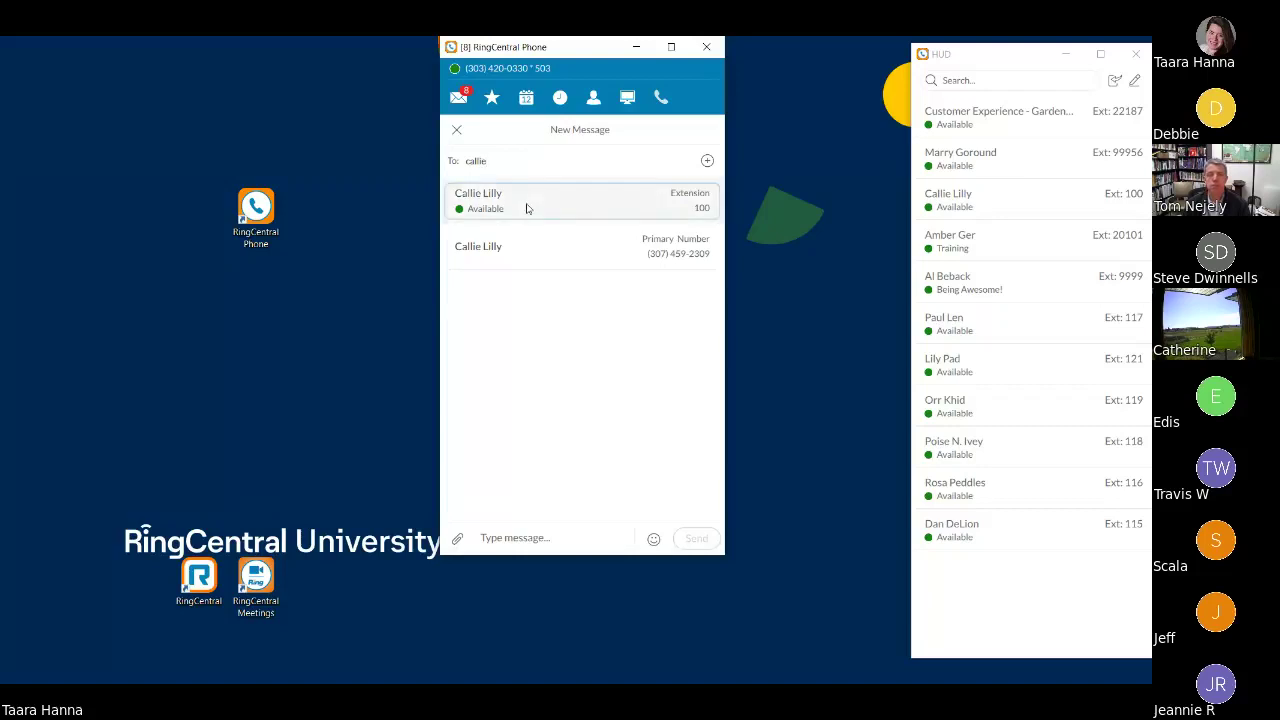
pyautogui.click(534, 208)
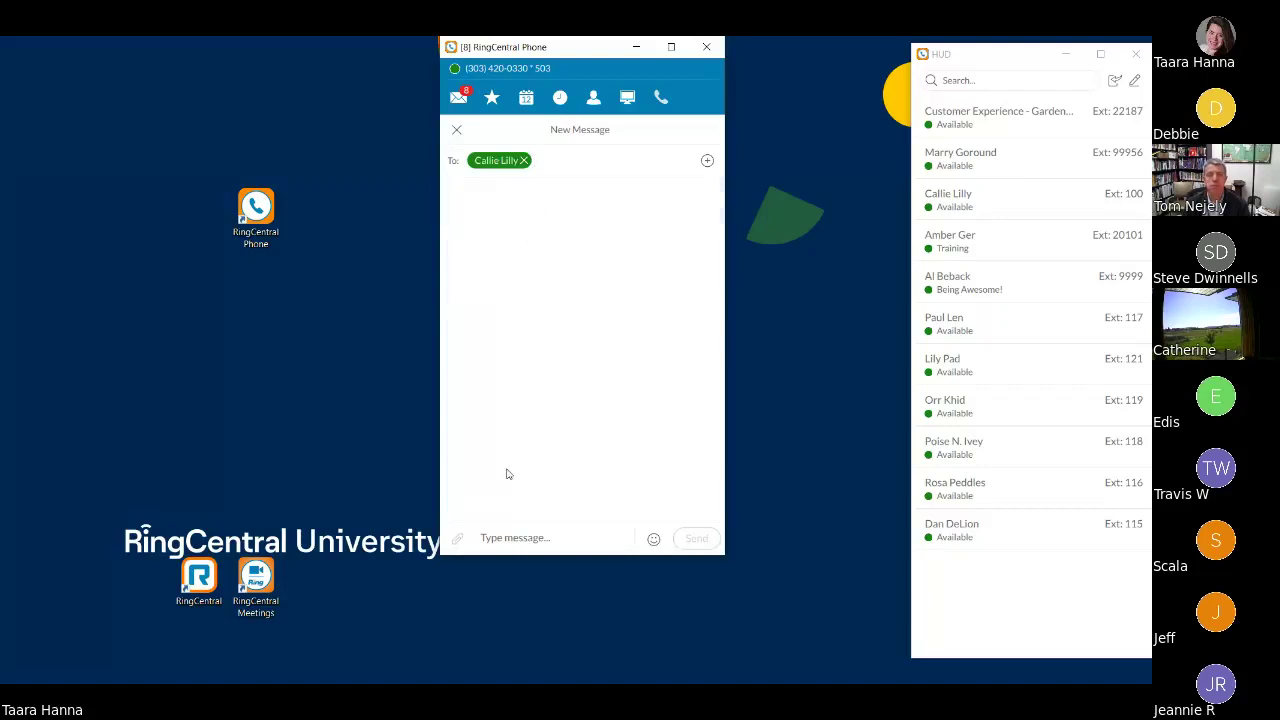
pyautogui.click(513, 545)
pyautogui.write('Hi')
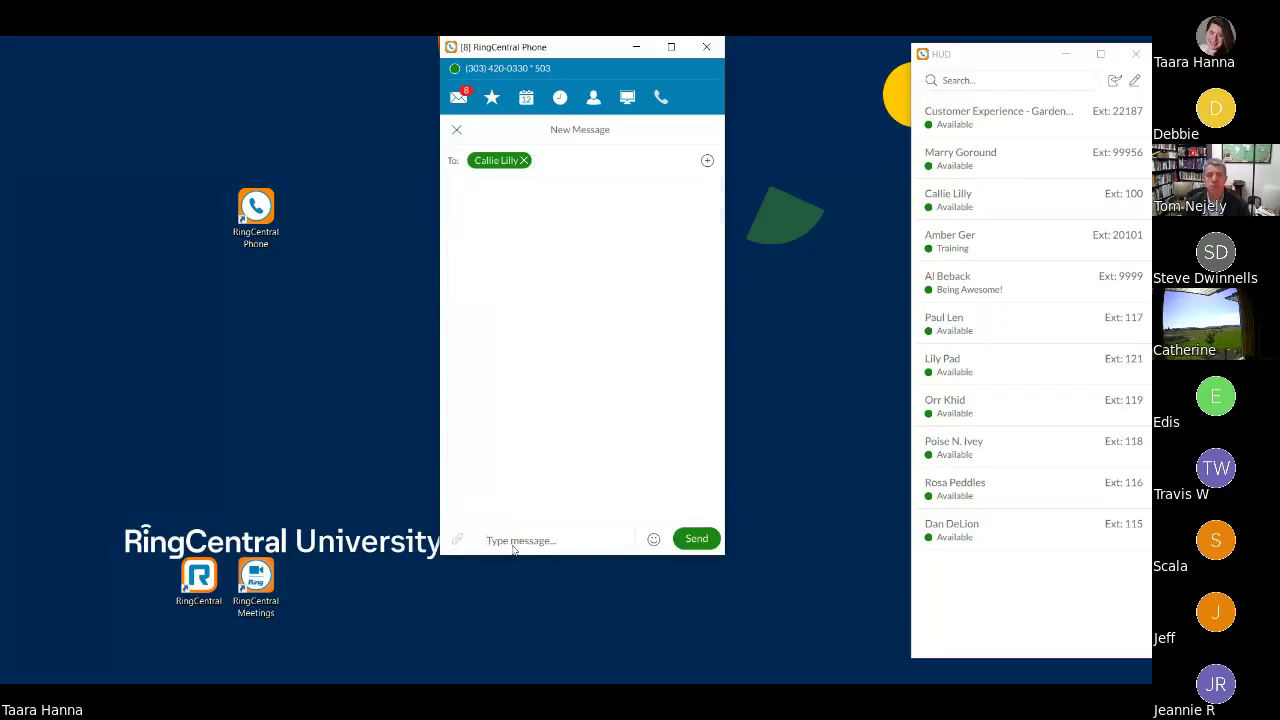
pyautogui.write(' This is')
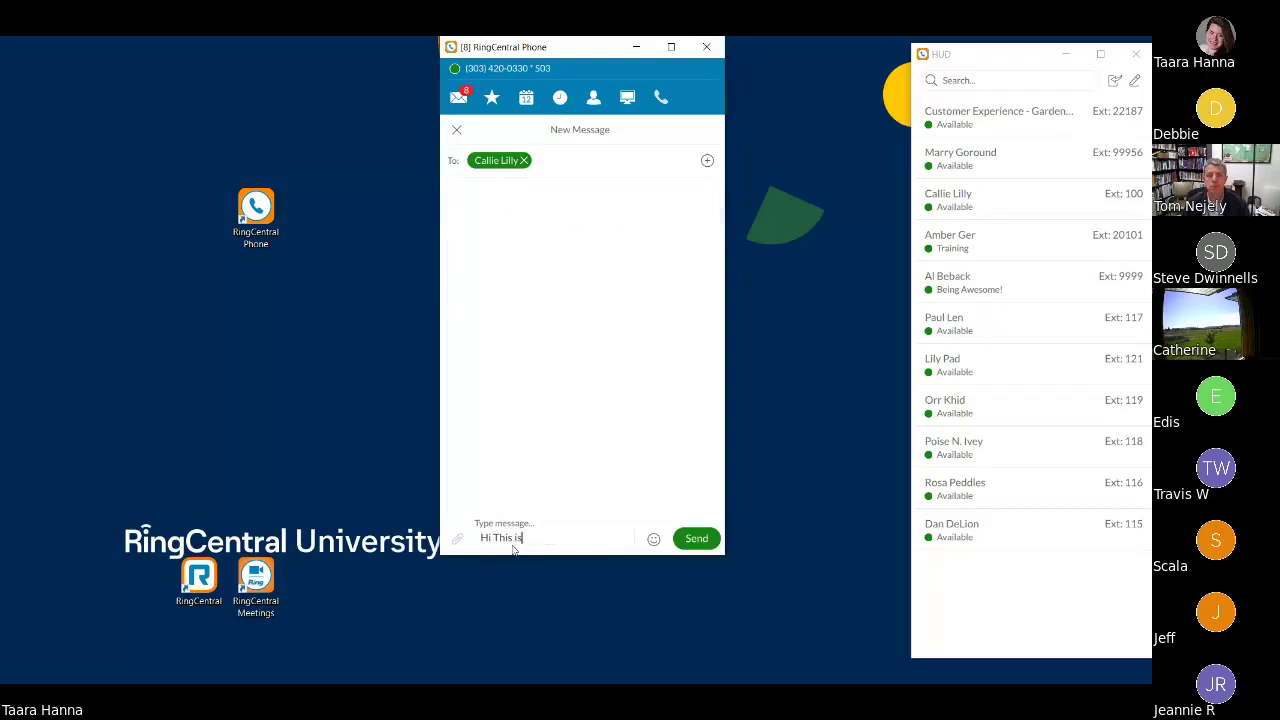
pyautogui.write(' a text!')
pyautogui.click(695, 538)
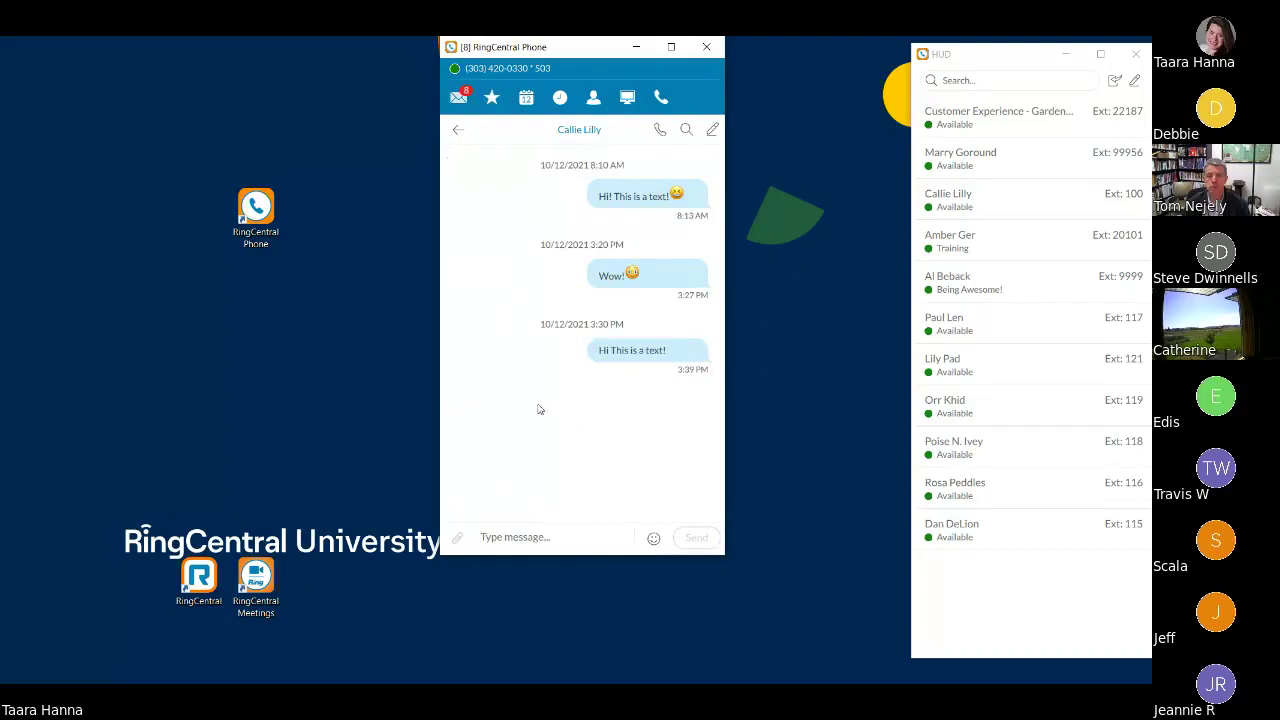
pyautogui.click(457, 129)
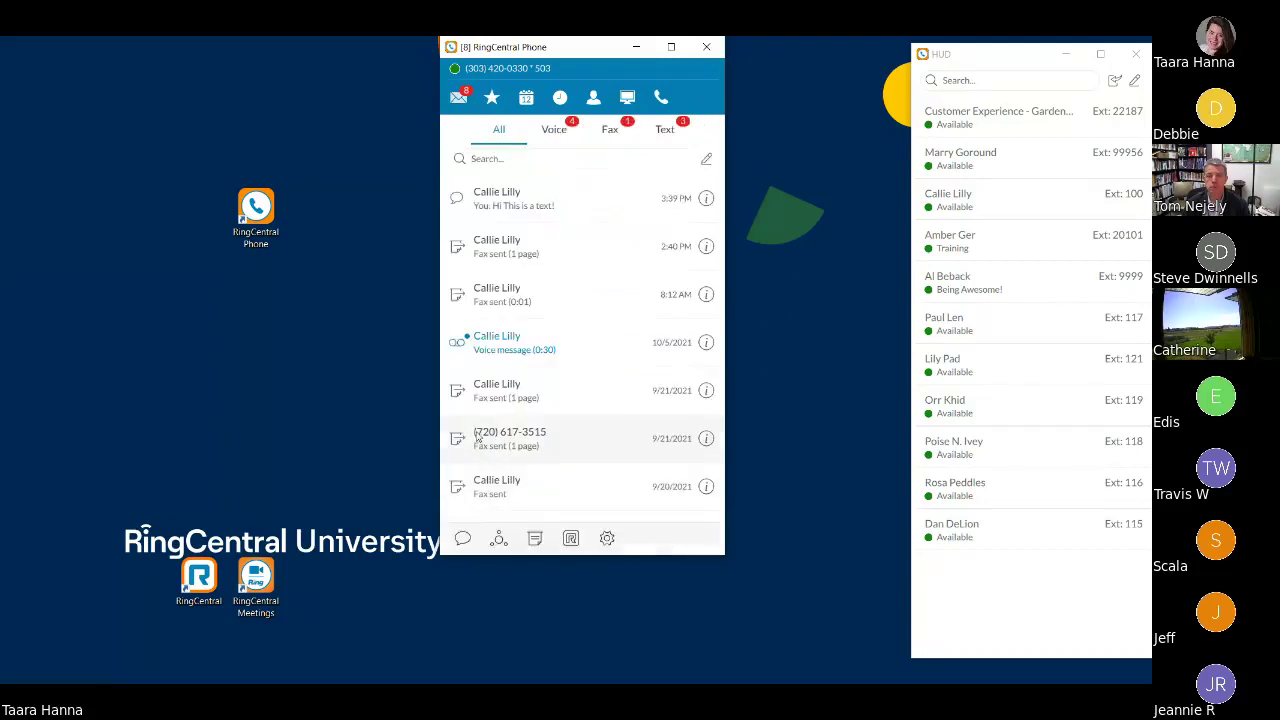
pyautogui.click(536, 540)
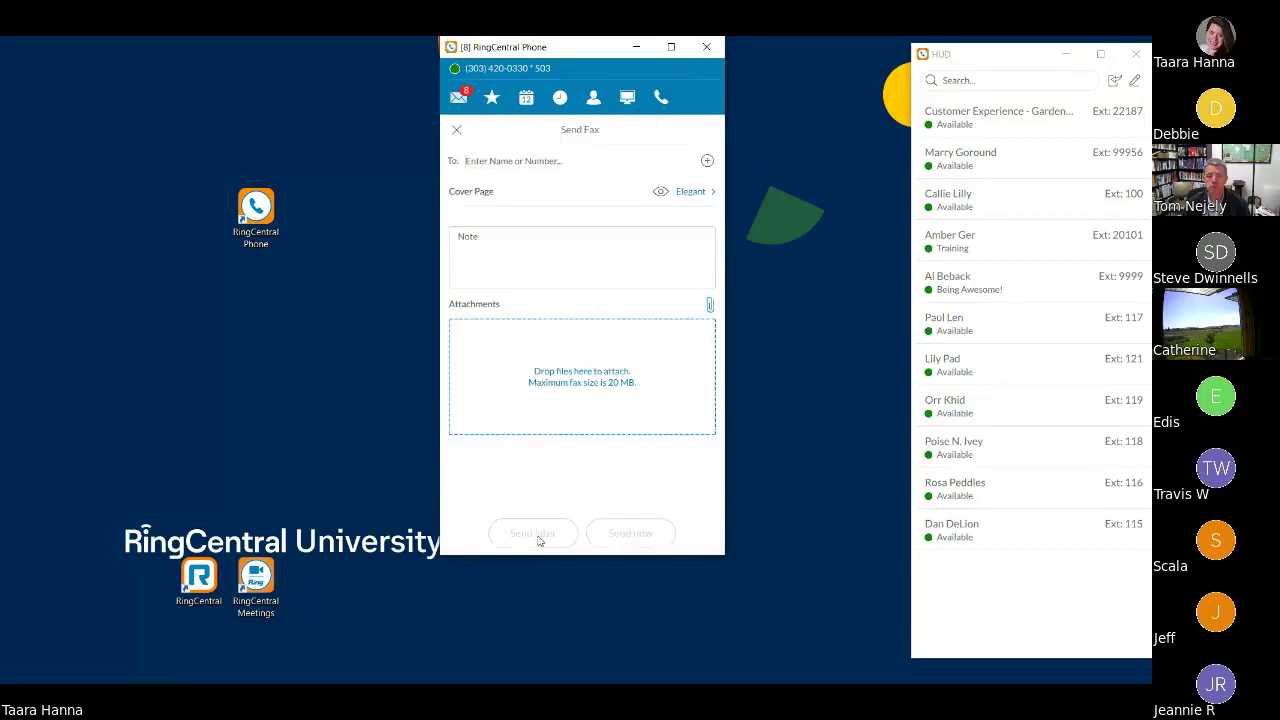
pyautogui.click(528, 168)
pyautogui.write('callie')
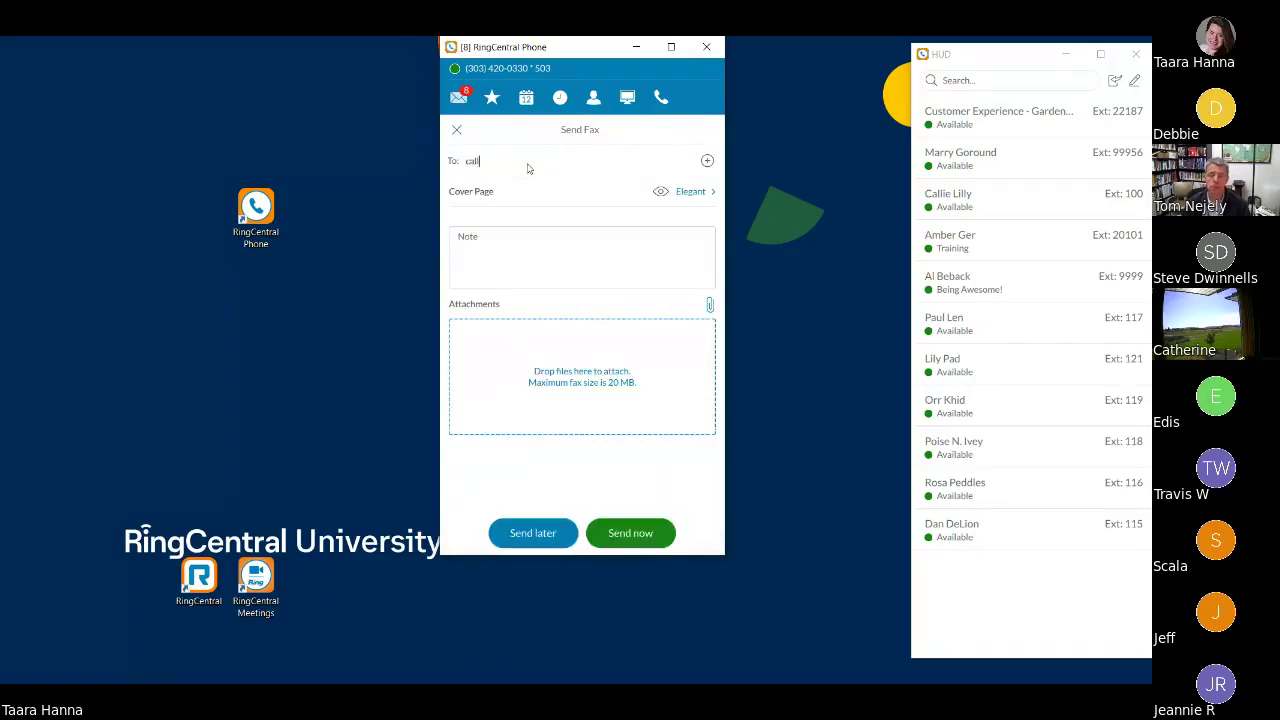
pyautogui.click(498, 203)
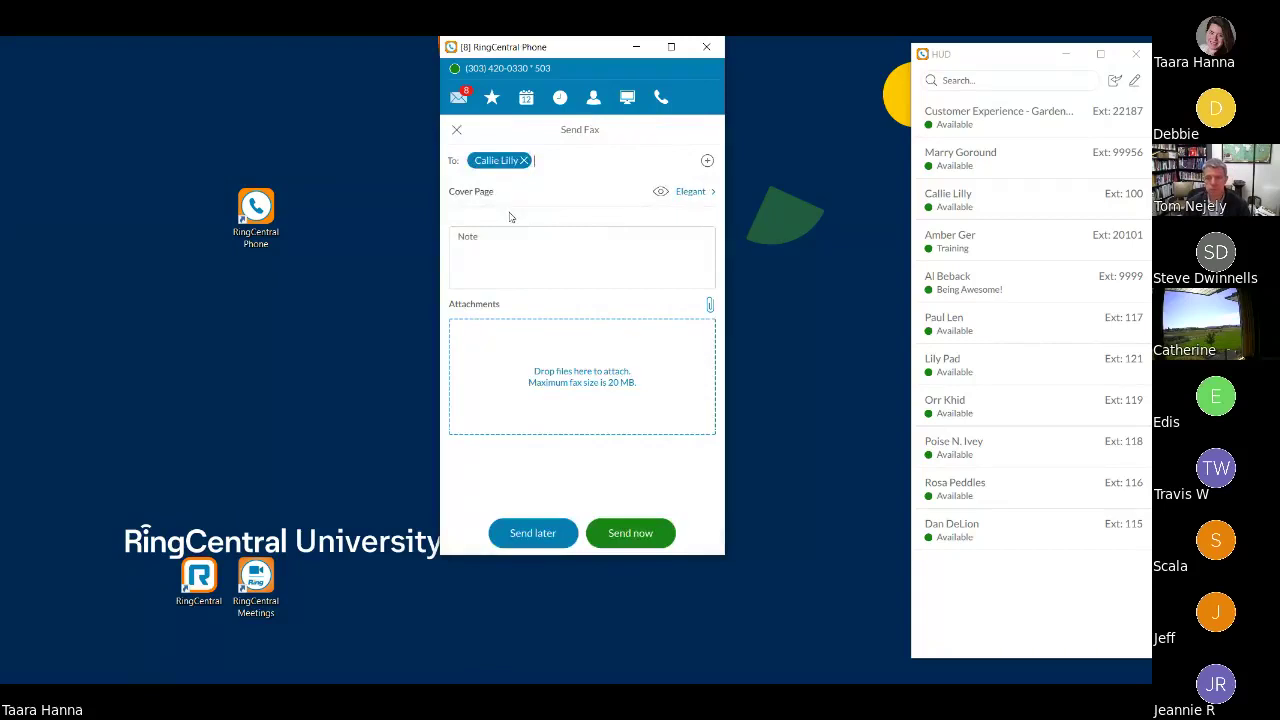
pyautogui.click(697, 193)
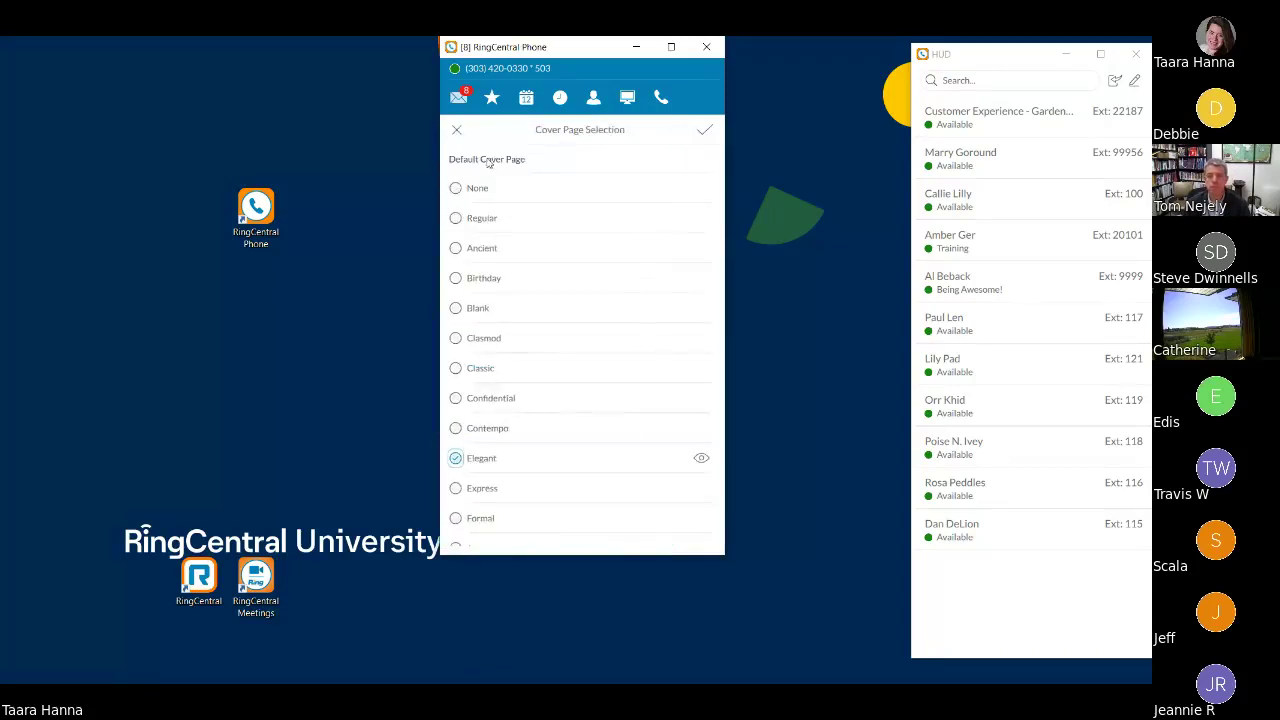
pyautogui.scroll(-2, 500, 492)
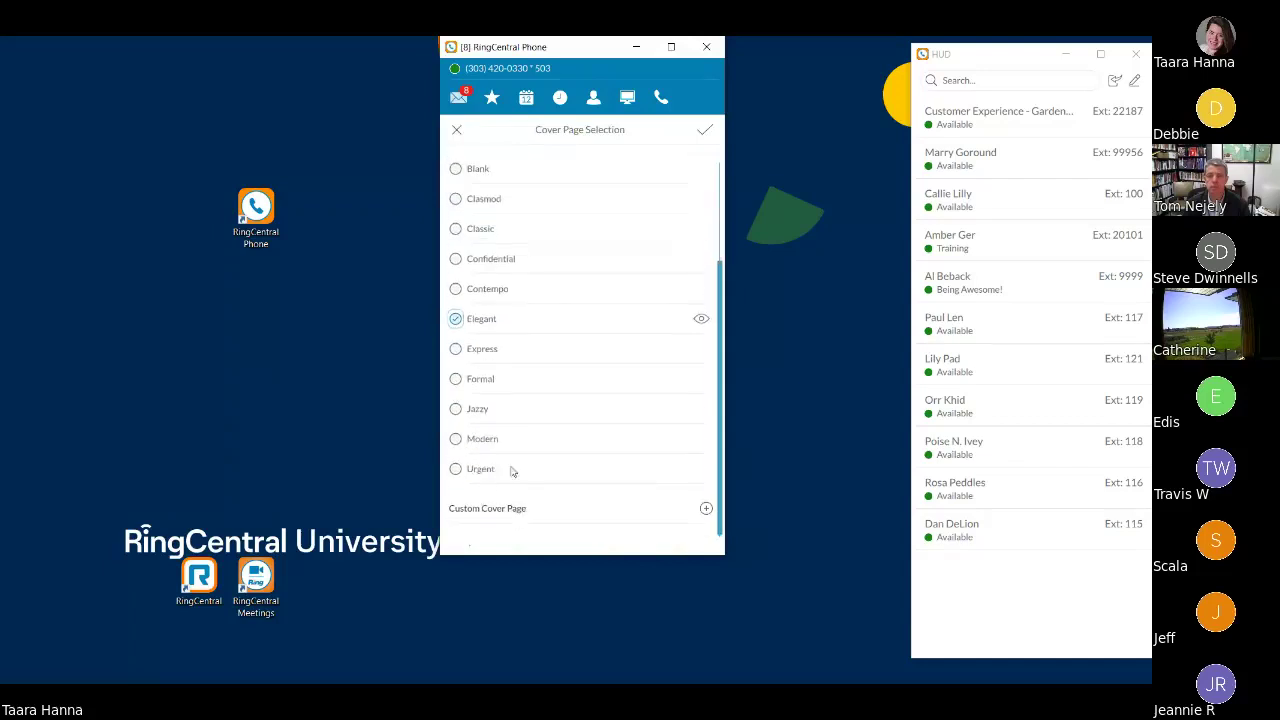
pyautogui.click(700, 318)
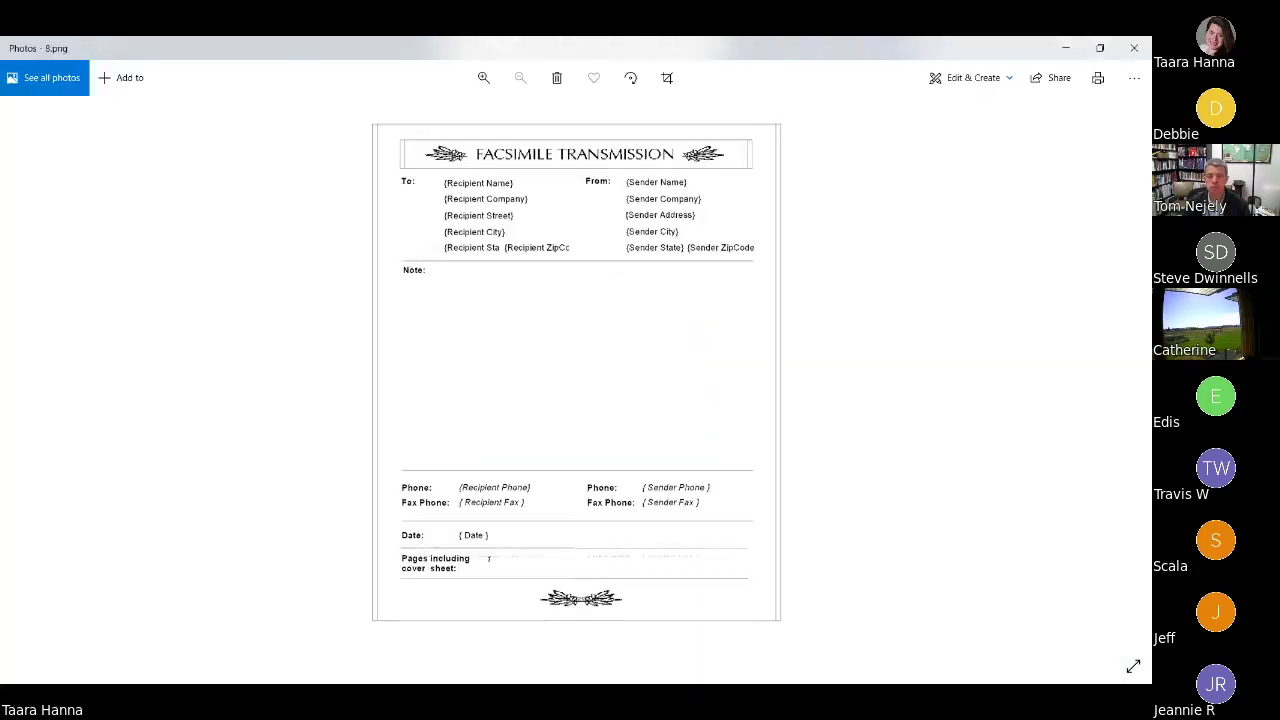
pyautogui.click(1134, 48)
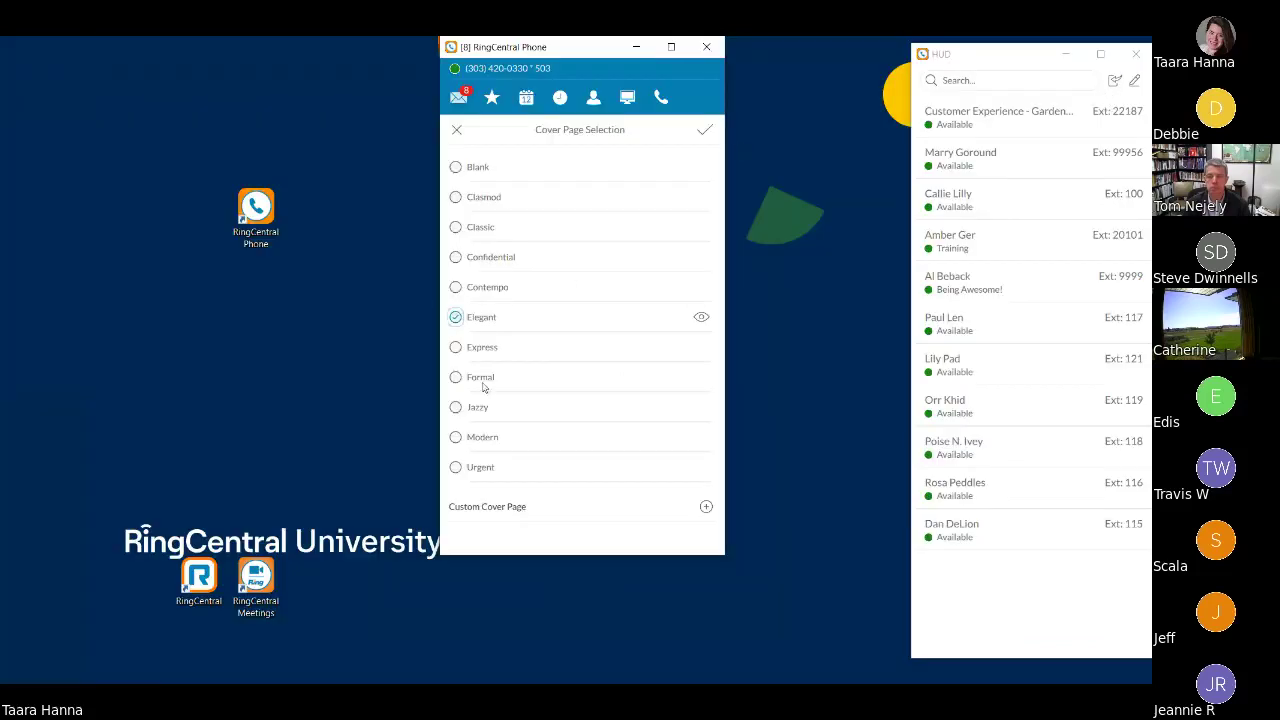
pyautogui.click(703, 509)
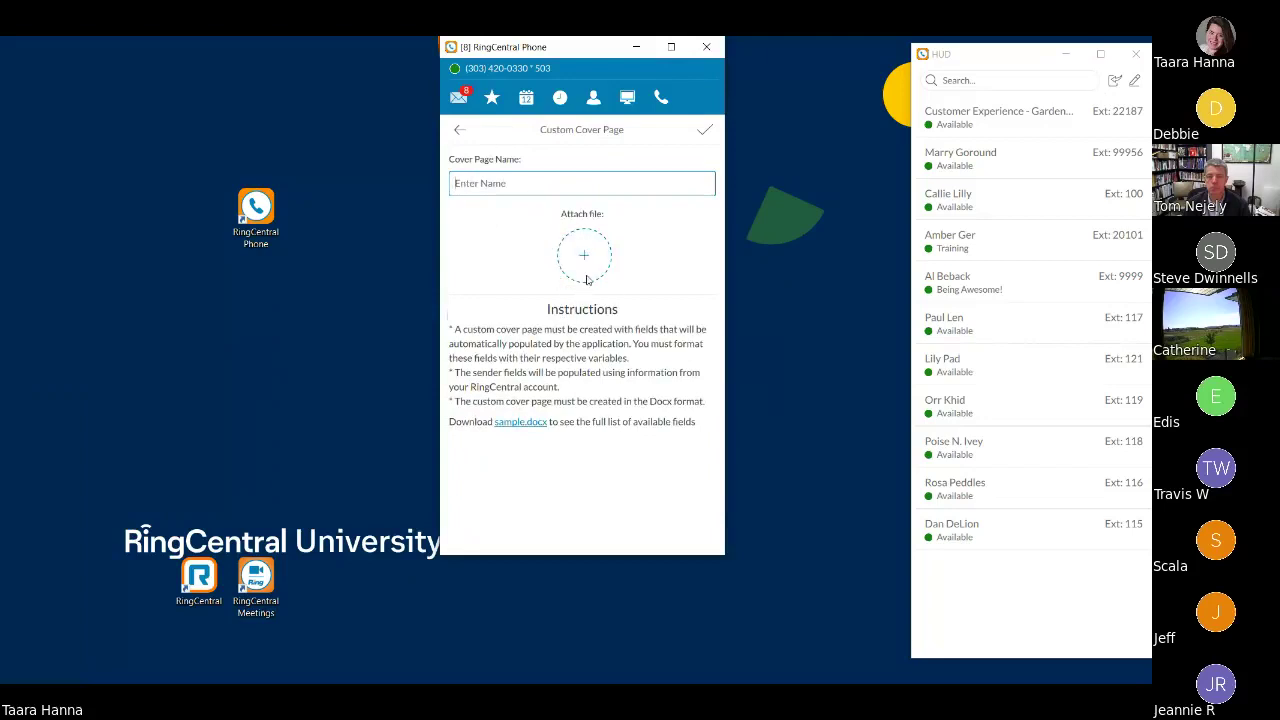
pyautogui.click(460, 131)
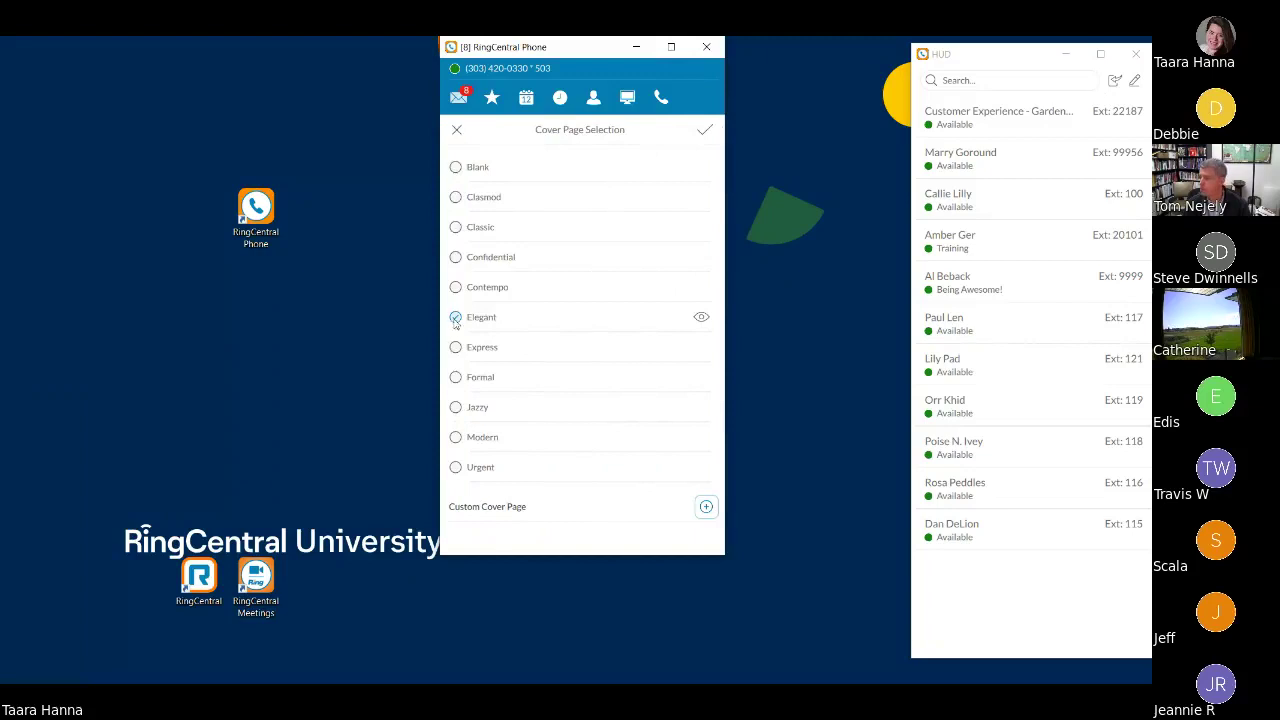
pyautogui.click(455, 168)
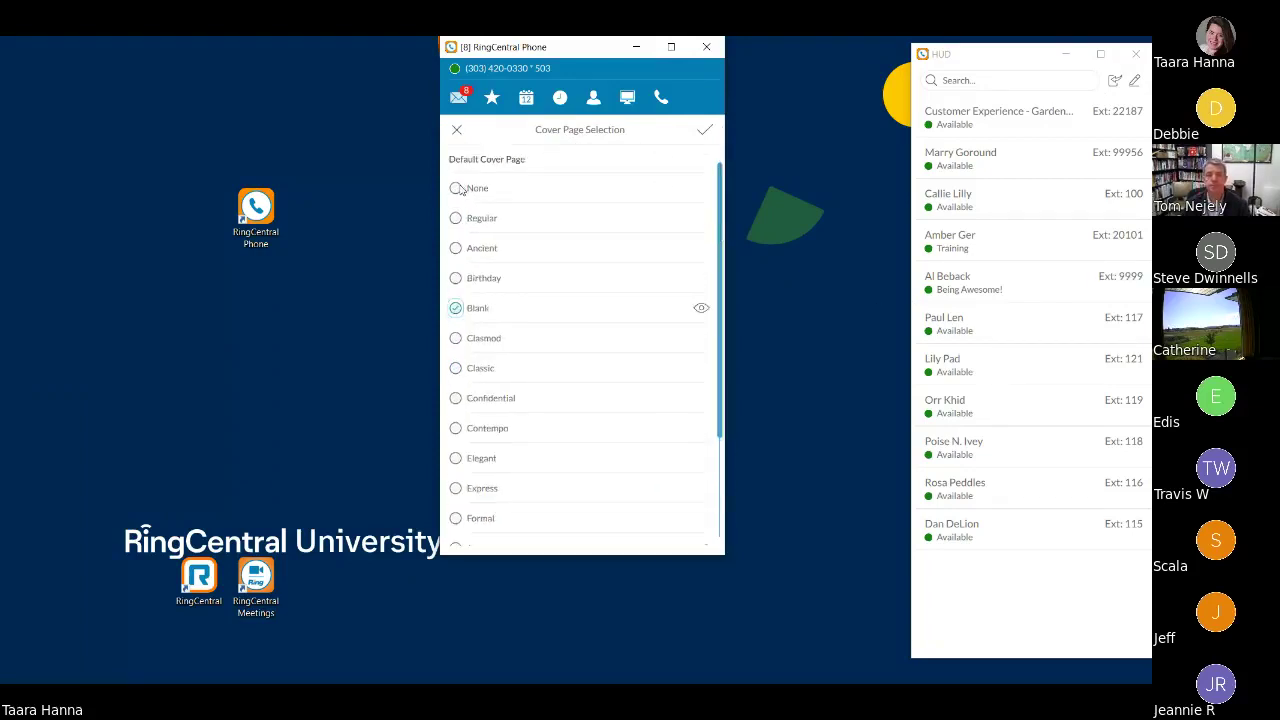
pyautogui.click(706, 134)
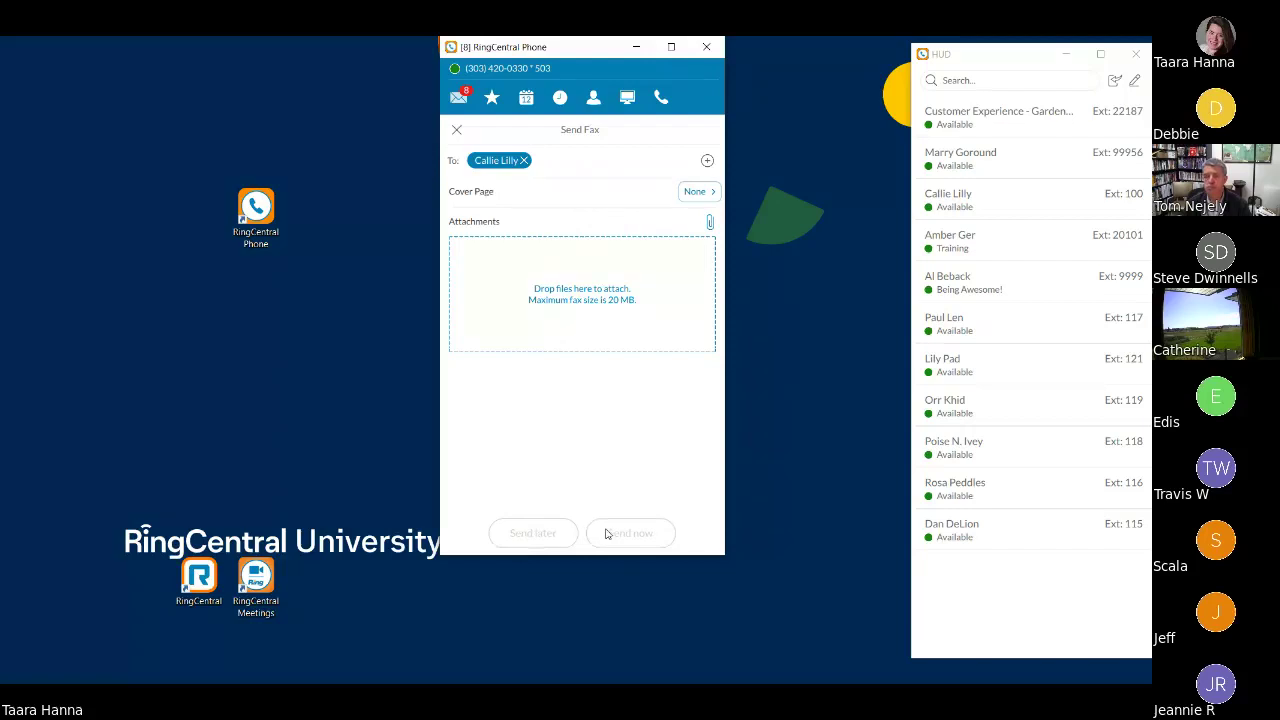
pyautogui.click(456, 131)
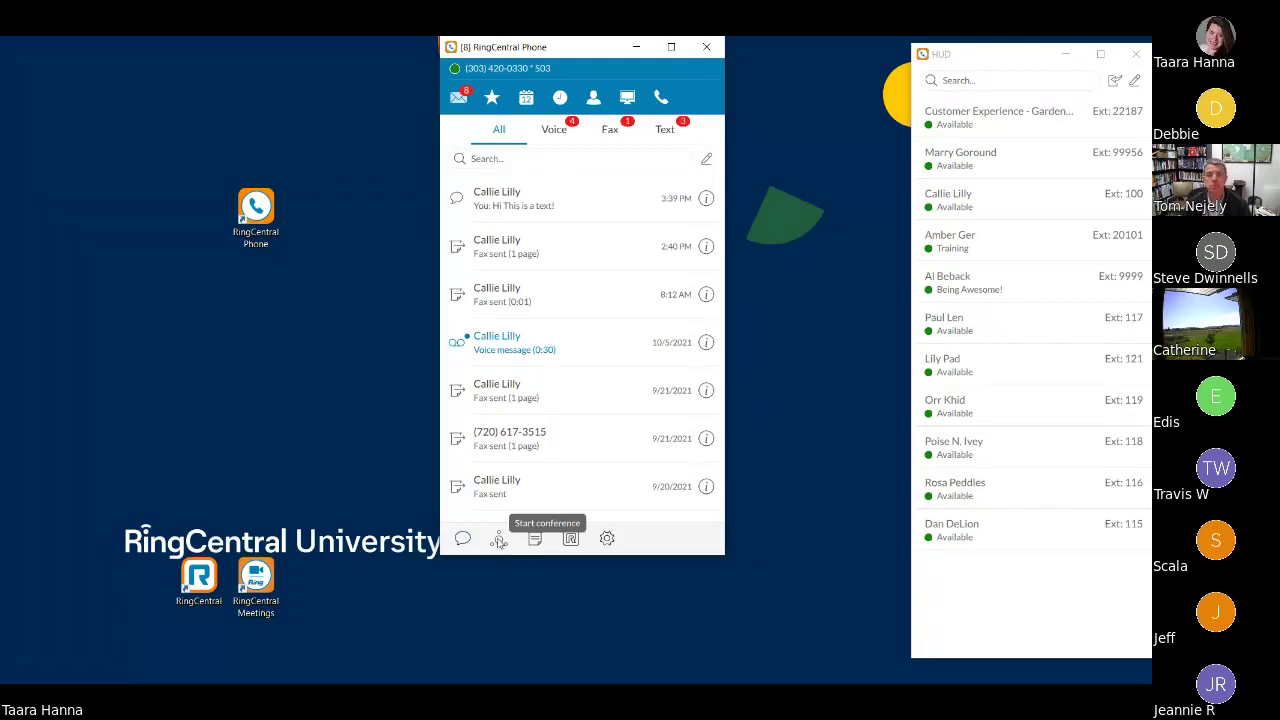
pyautogui.click(499, 539)
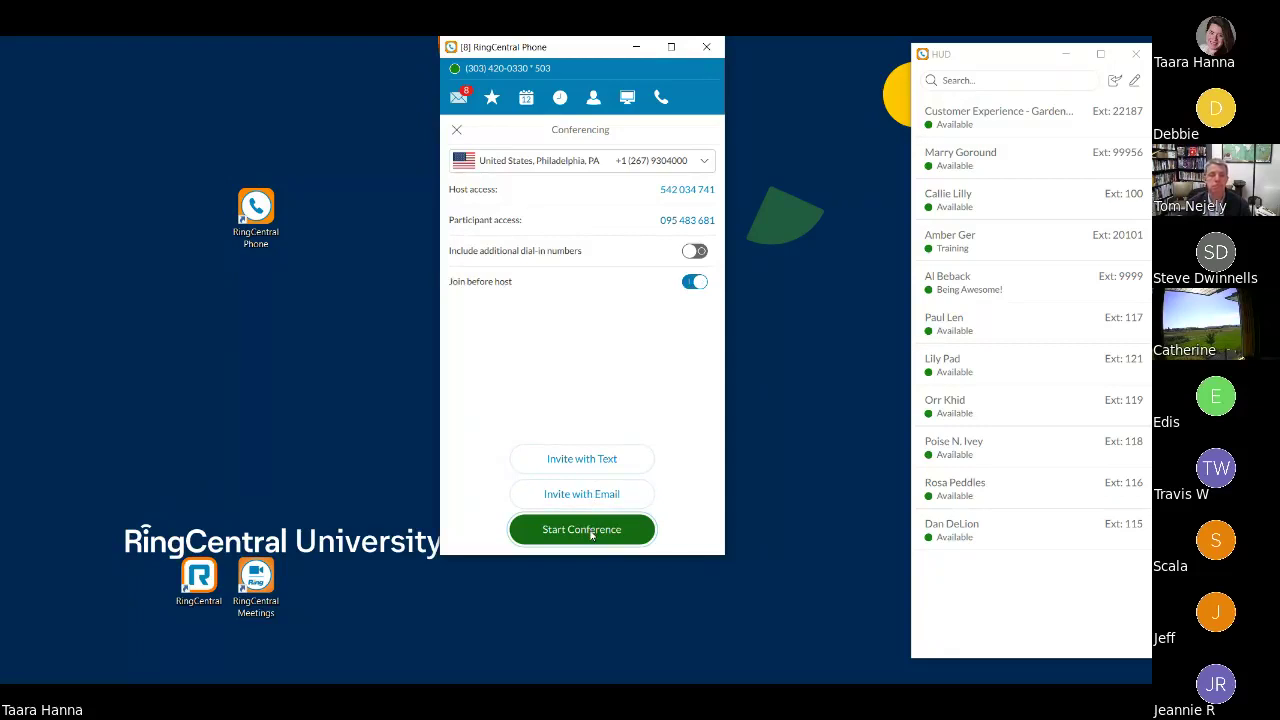
pyautogui.click(456, 130)
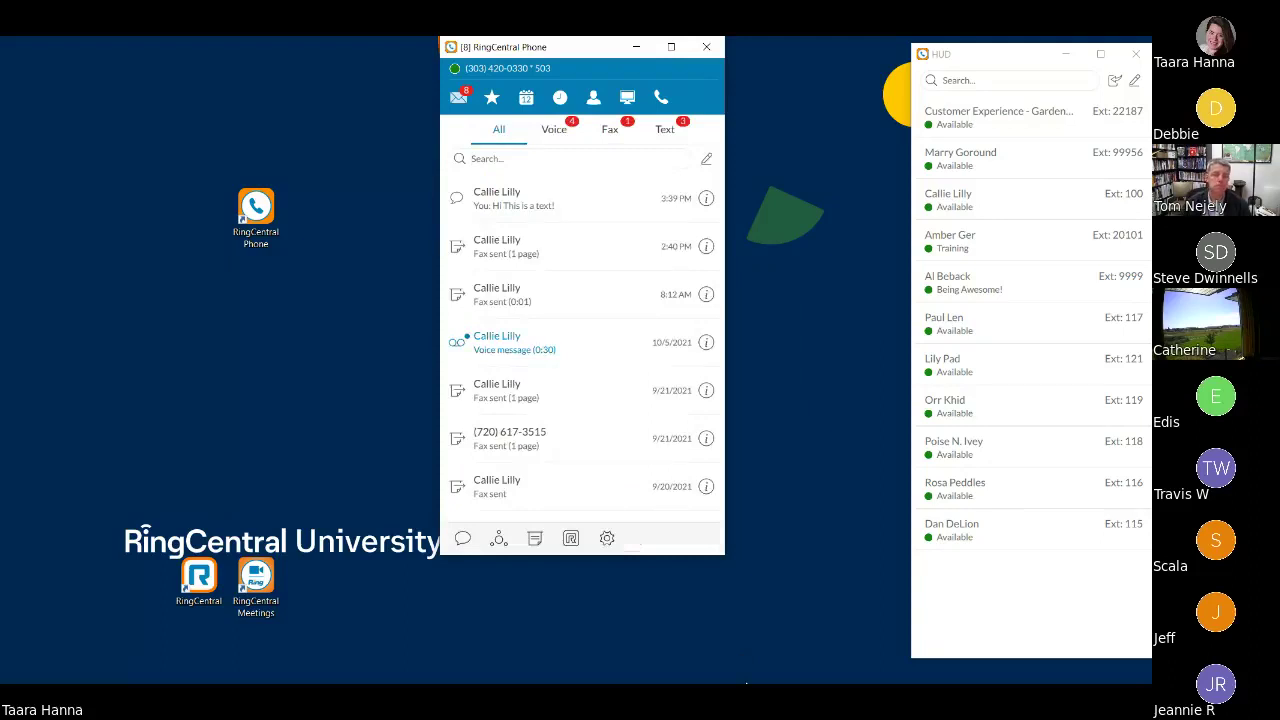
# - Switch from RingCentral Phone back to the PowerPoint slideshow's Questions? slide
pyautogui.moveTo(1146, 207)
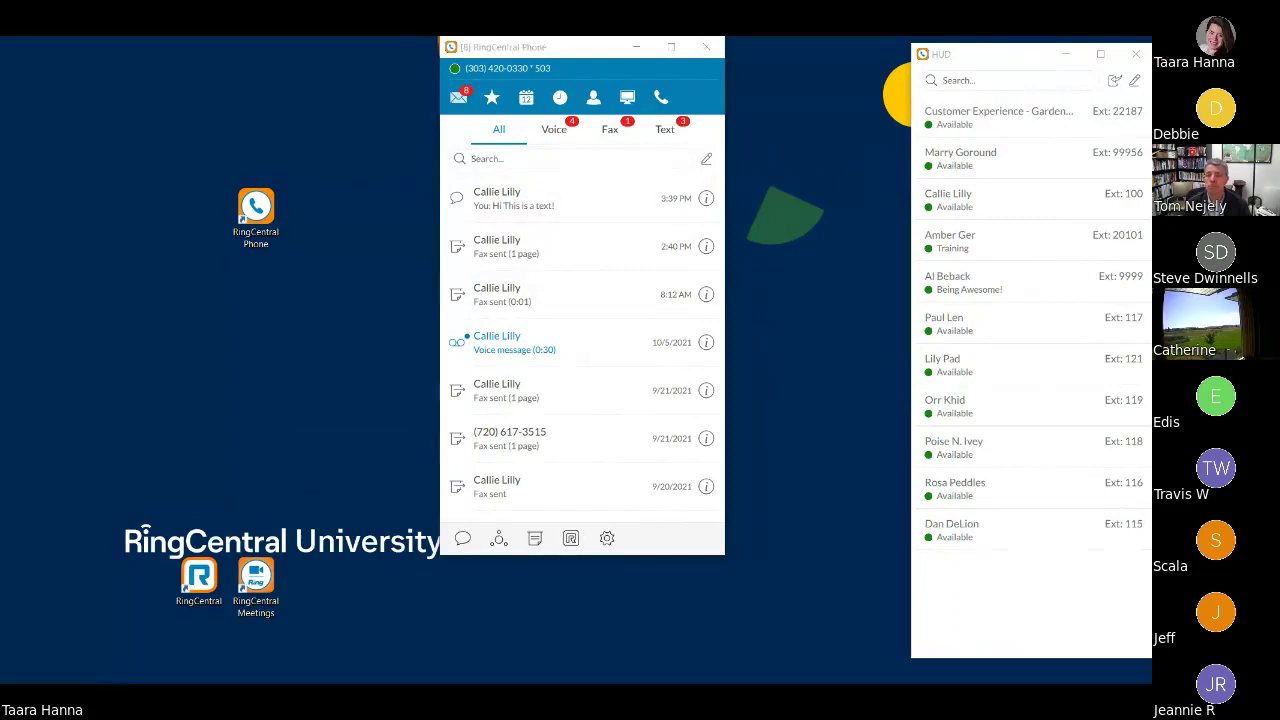
pyautogui.hotkey('alt', 'Tab')
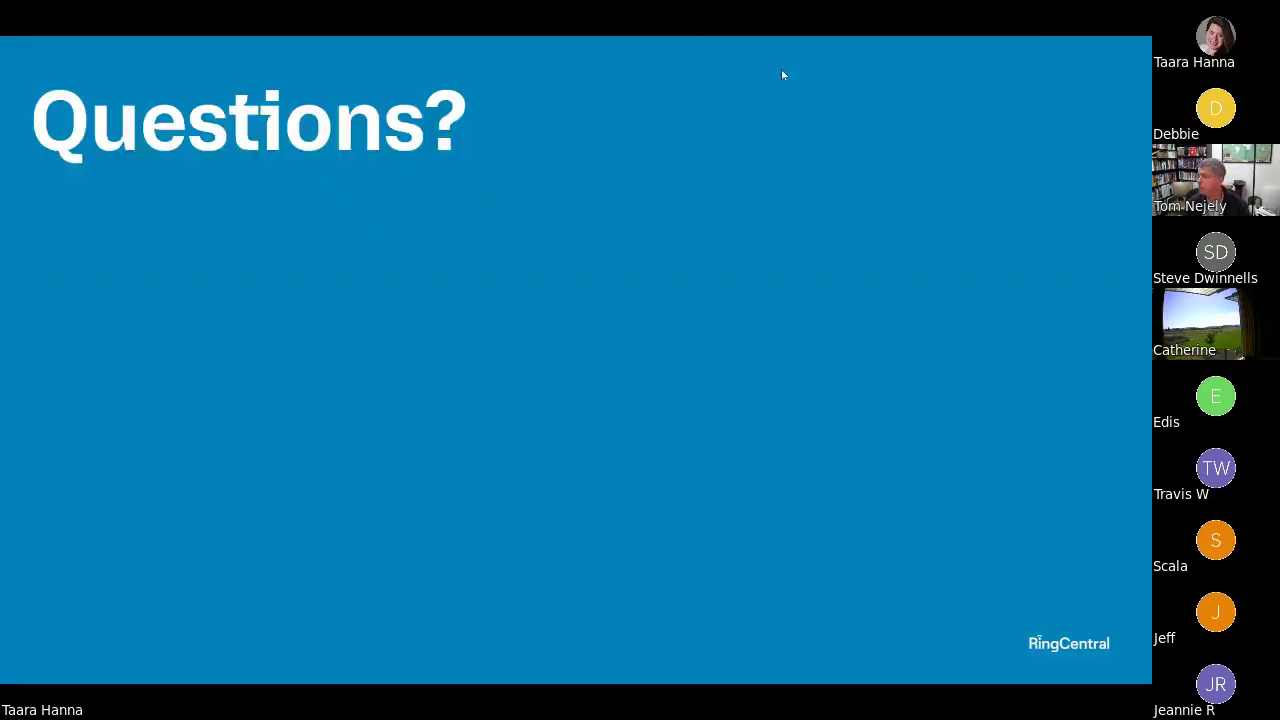
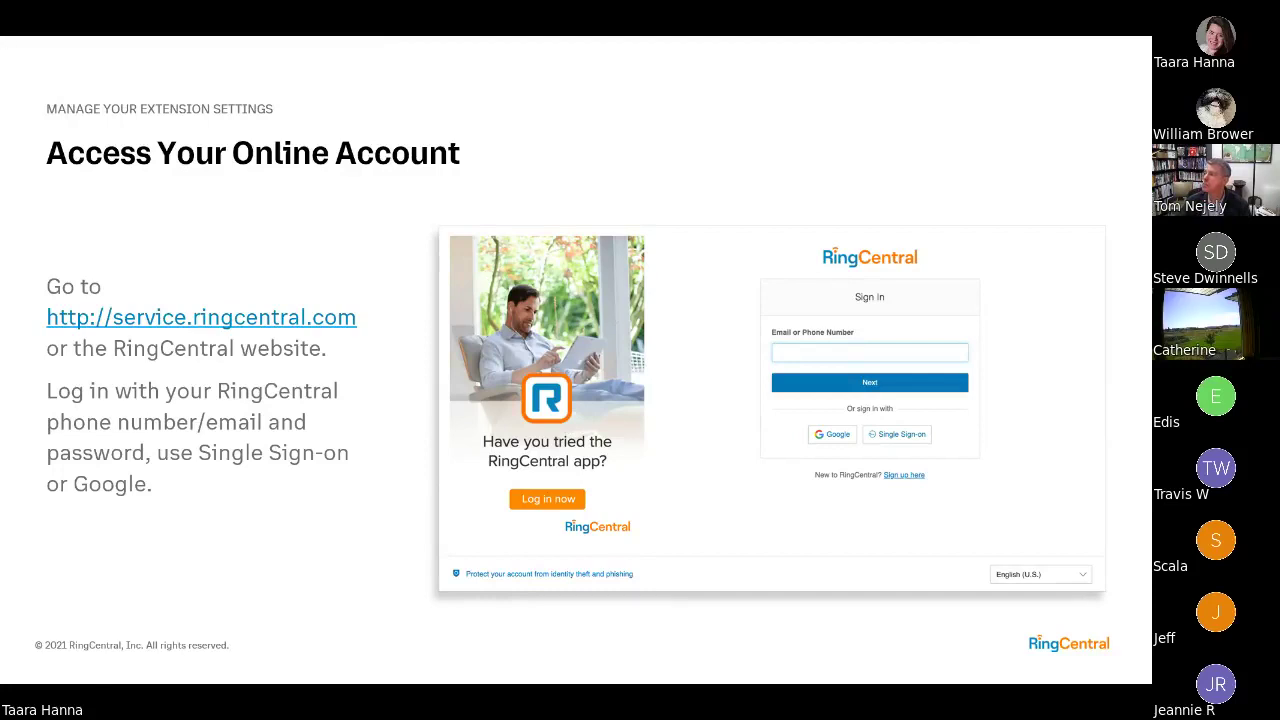
# - Switch from the Access Your Online Account slide to the RingCentral Phone app's message list
pyautogui.hotkey('alt', 'Tab')
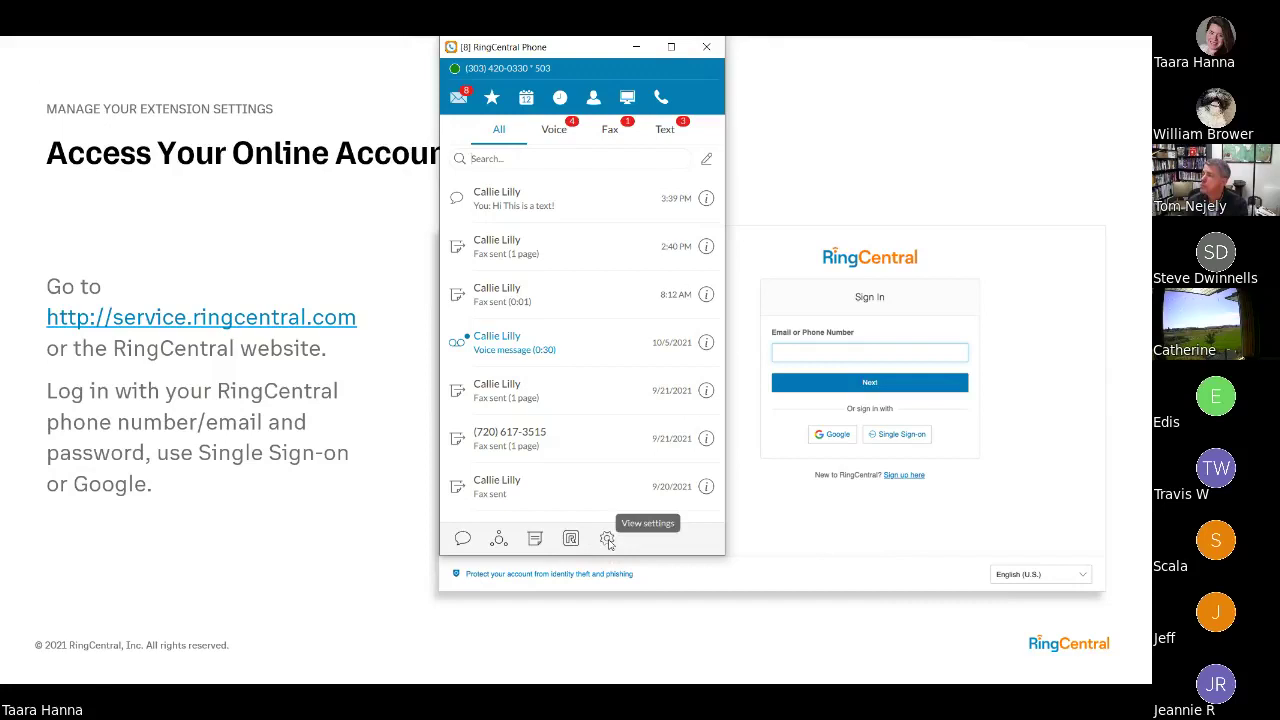
# - Browse the phone app's General and Notifications and sounds settings, then launch My extension settings online
pyautogui.click(607, 540)
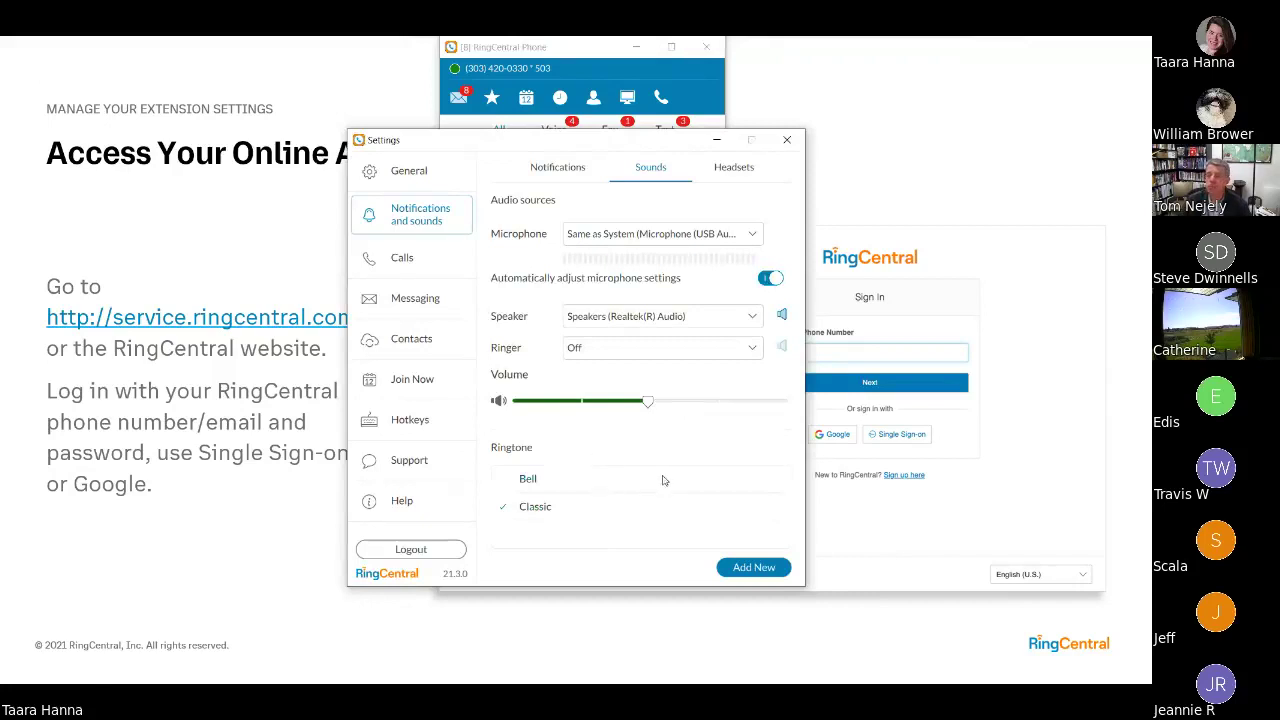
pyautogui.click(397, 177)
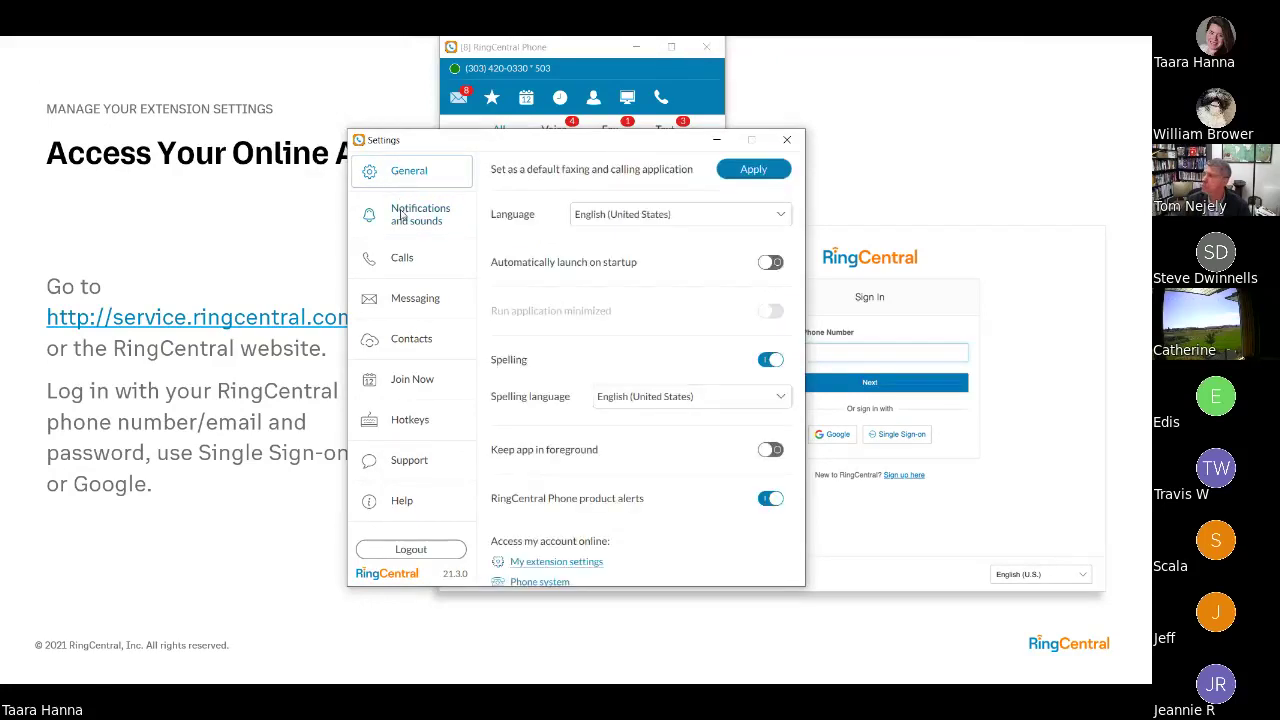
pyautogui.click(401, 215)
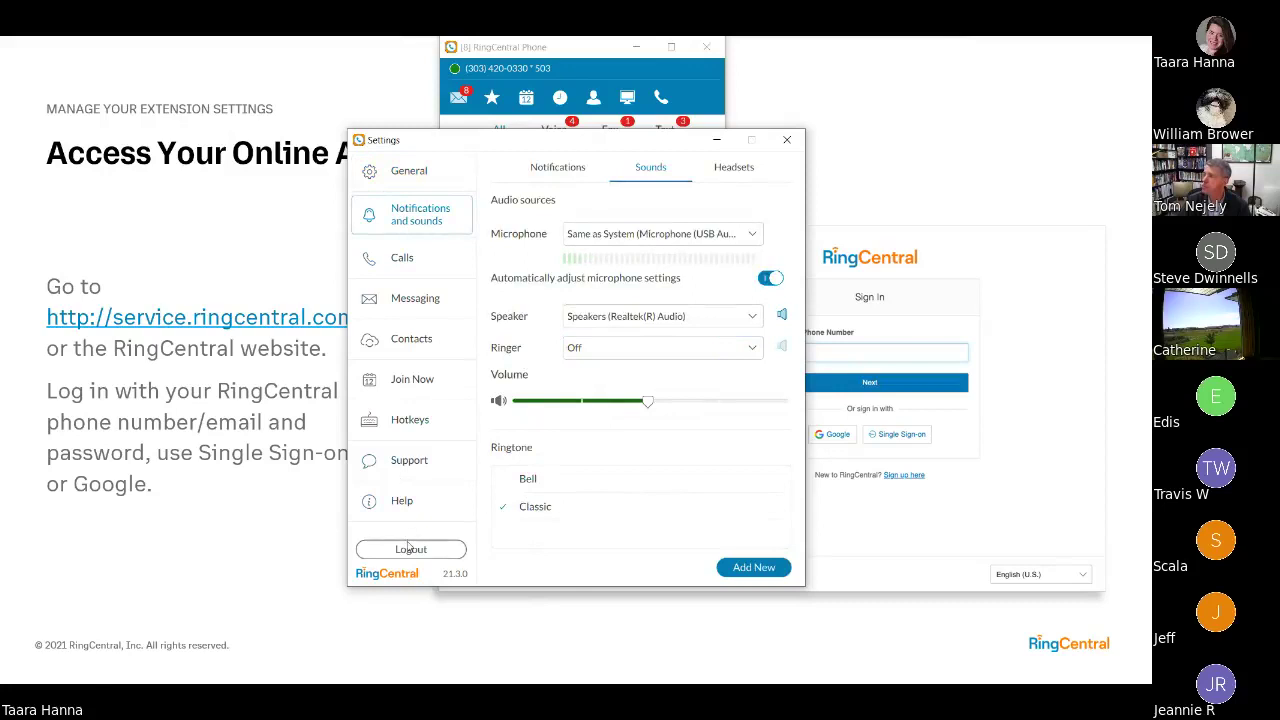
pyautogui.click(409, 177)
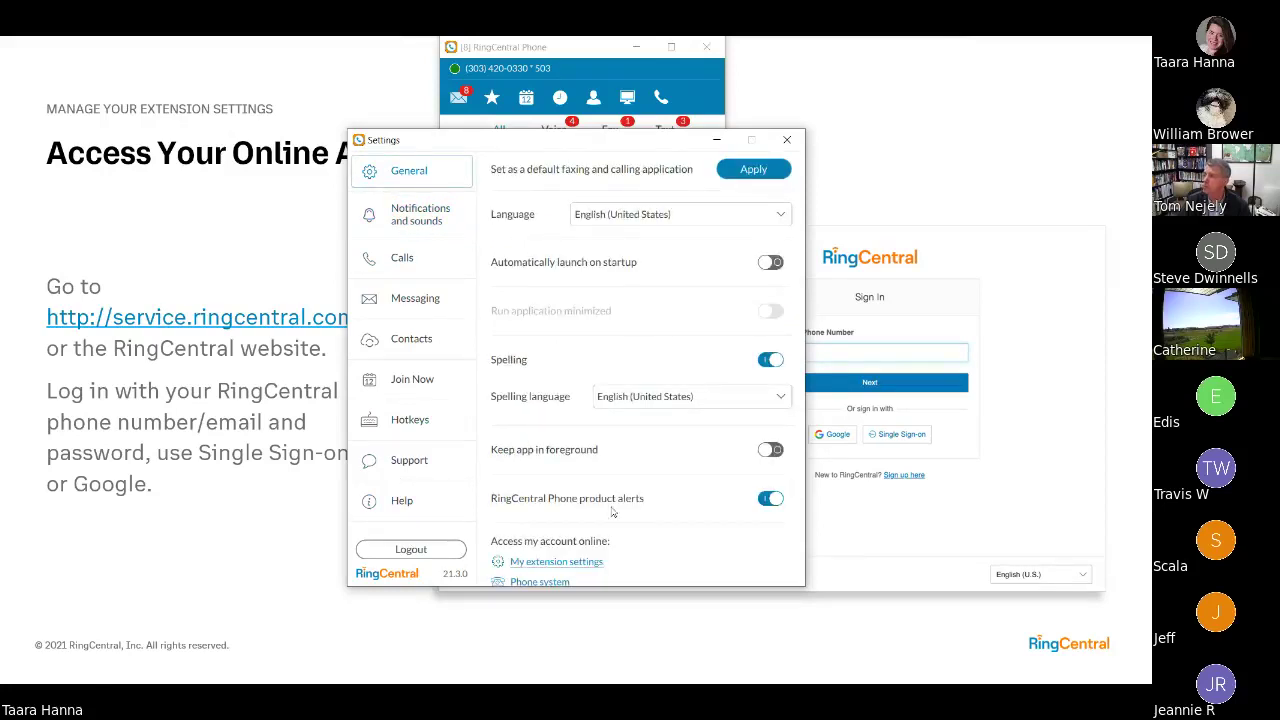
pyautogui.scroll(-1, 613, 512)
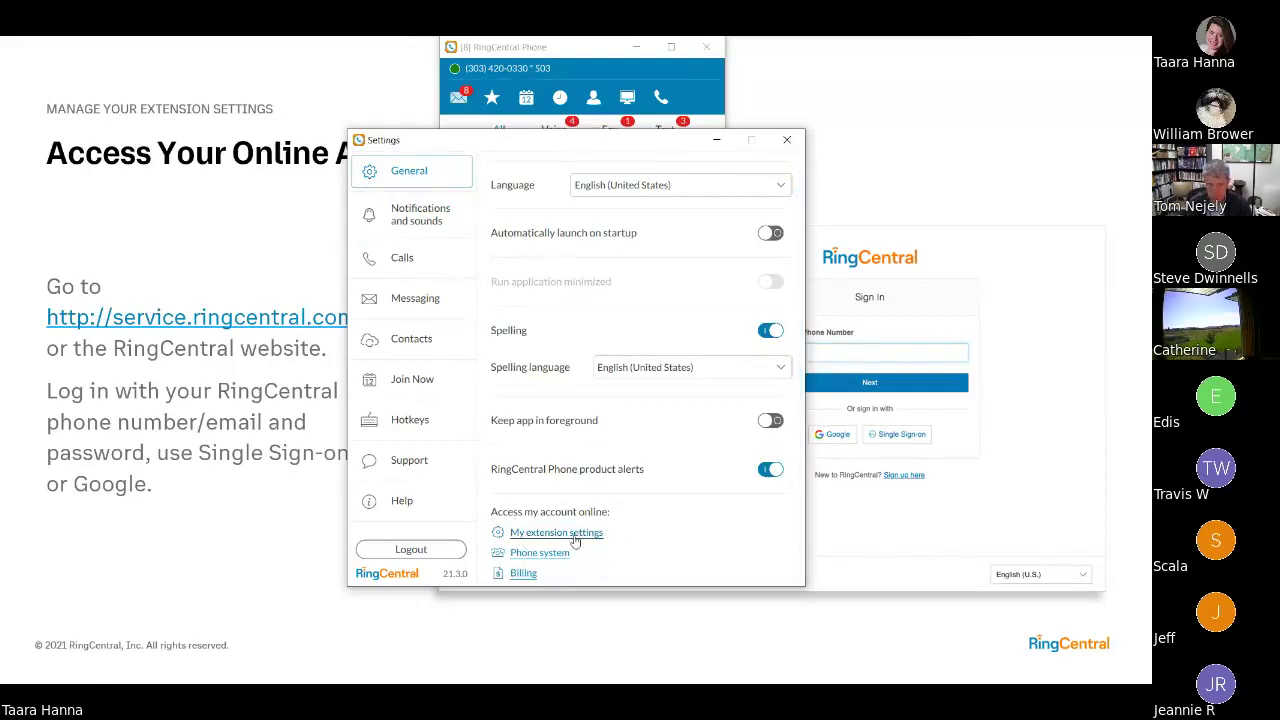
pyautogui.click(575, 534)
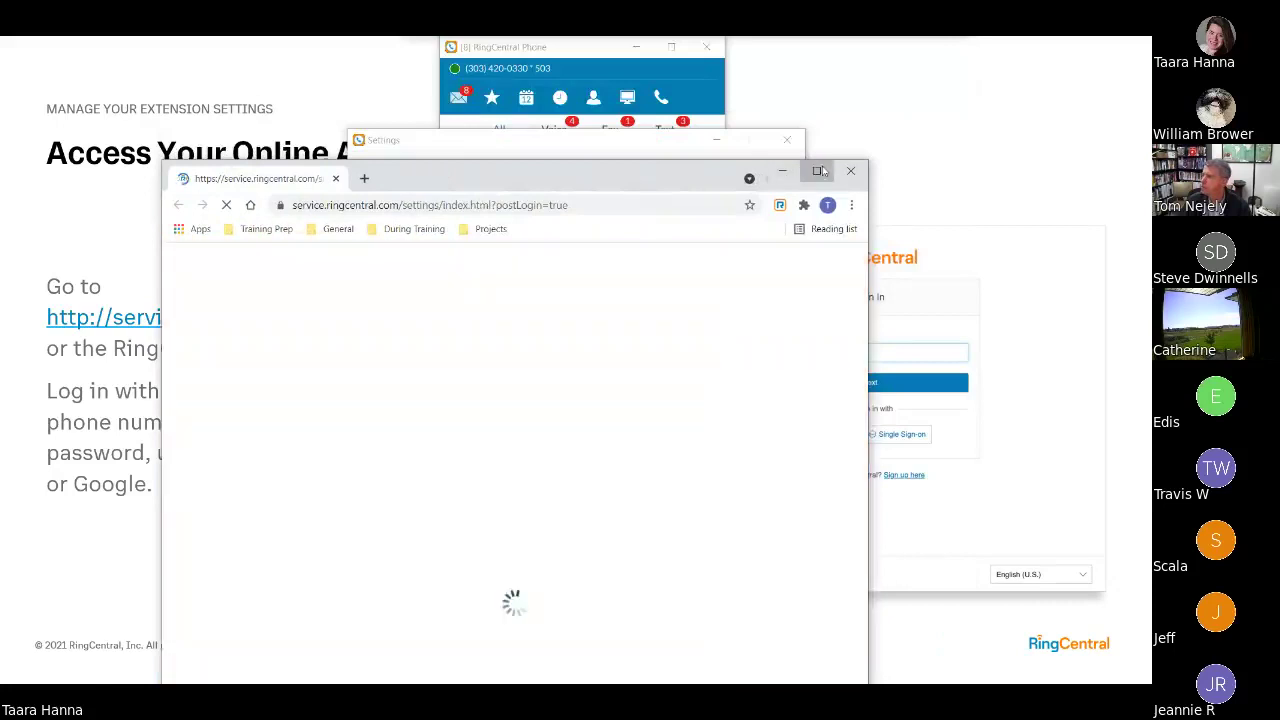
# - Maximize the browser, open the Overview page and scroll through its Recent Messages list
pyautogui.click(818, 171)
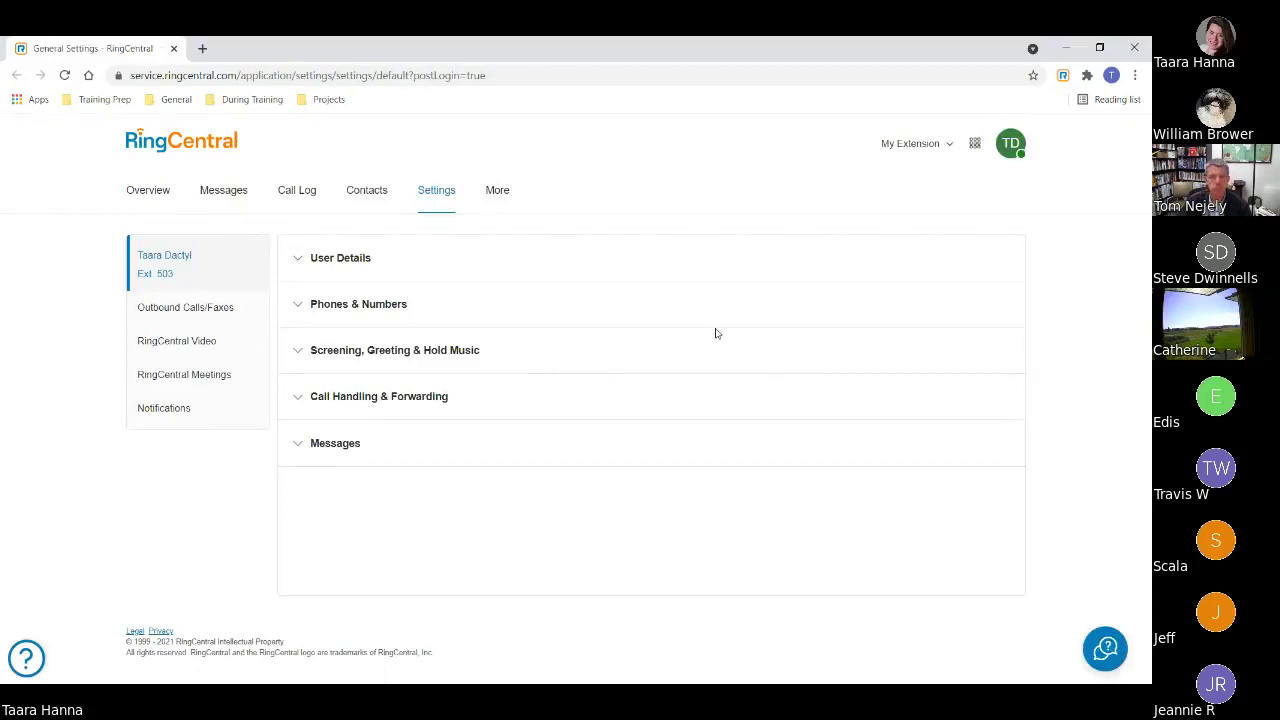
pyautogui.click(151, 191)
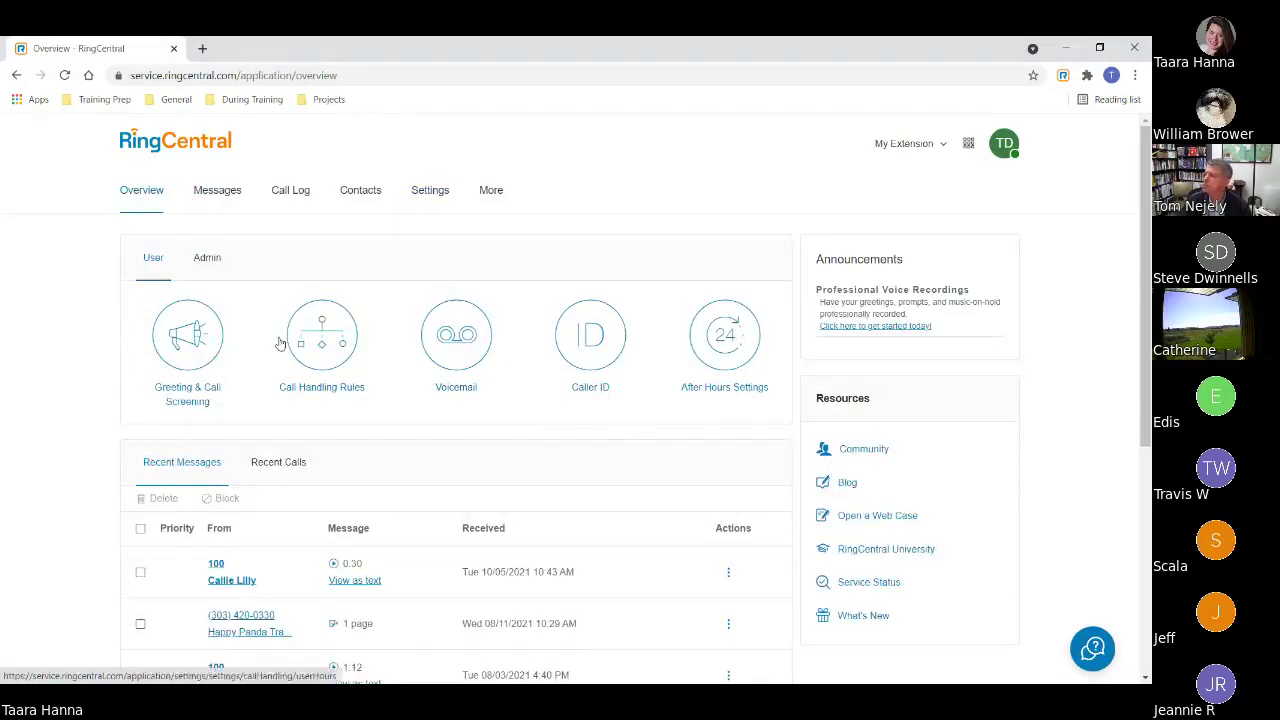
pyautogui.scroll(-2, 578, 492)
pyautogui.scroll(-2, 508, 569)
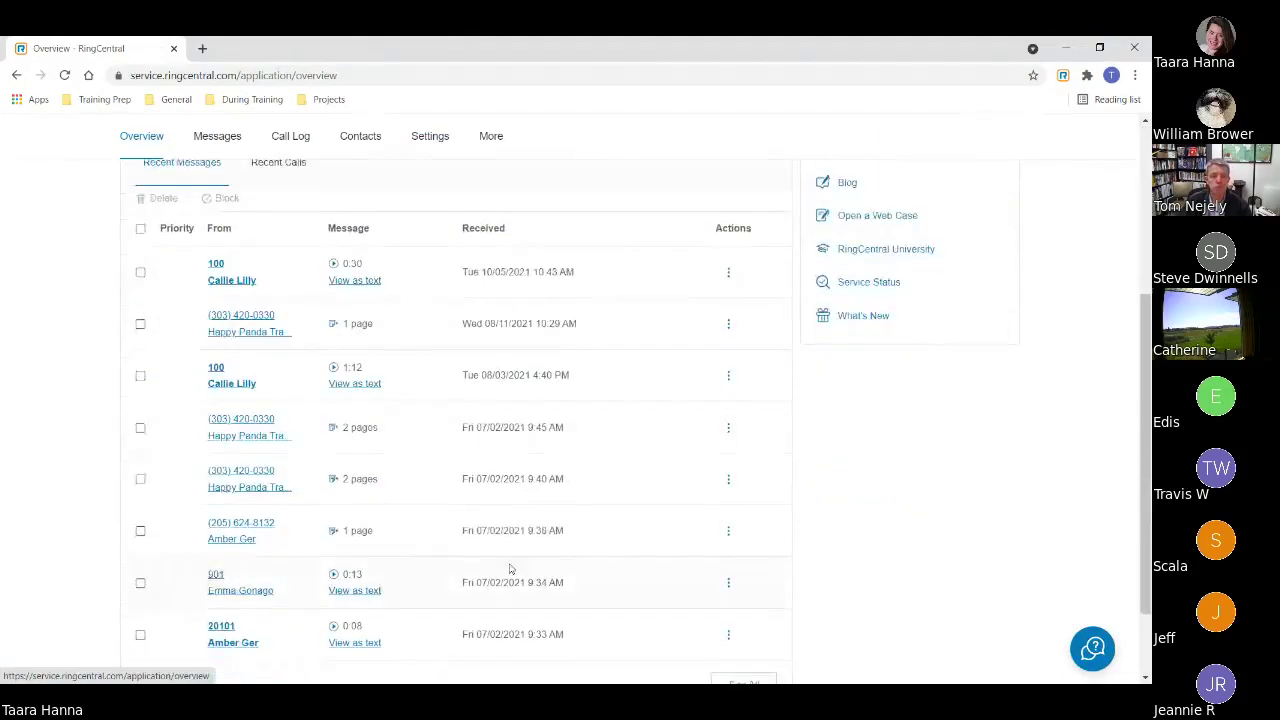
pyautogui.scroll(4, 391, 514)
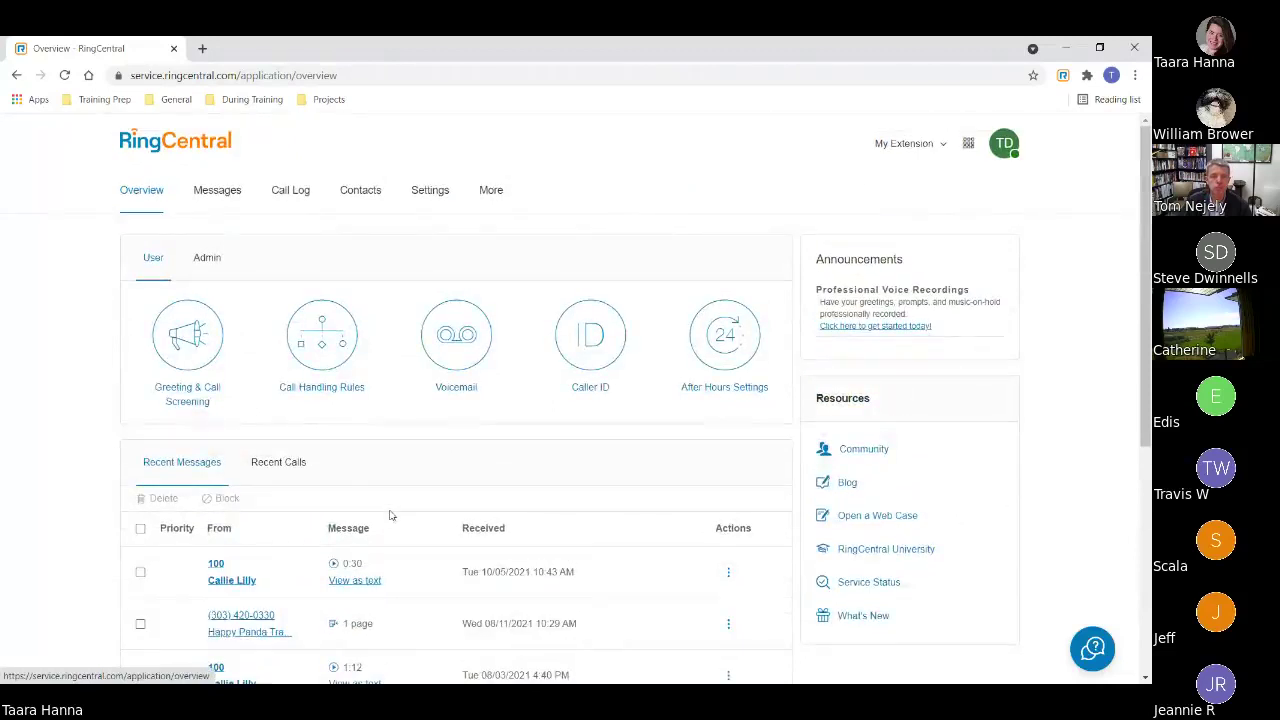
# - In the Messages inbox, view the first message's Download and Forward actions, then go to Call Log
pyautogui.click(212, 195)
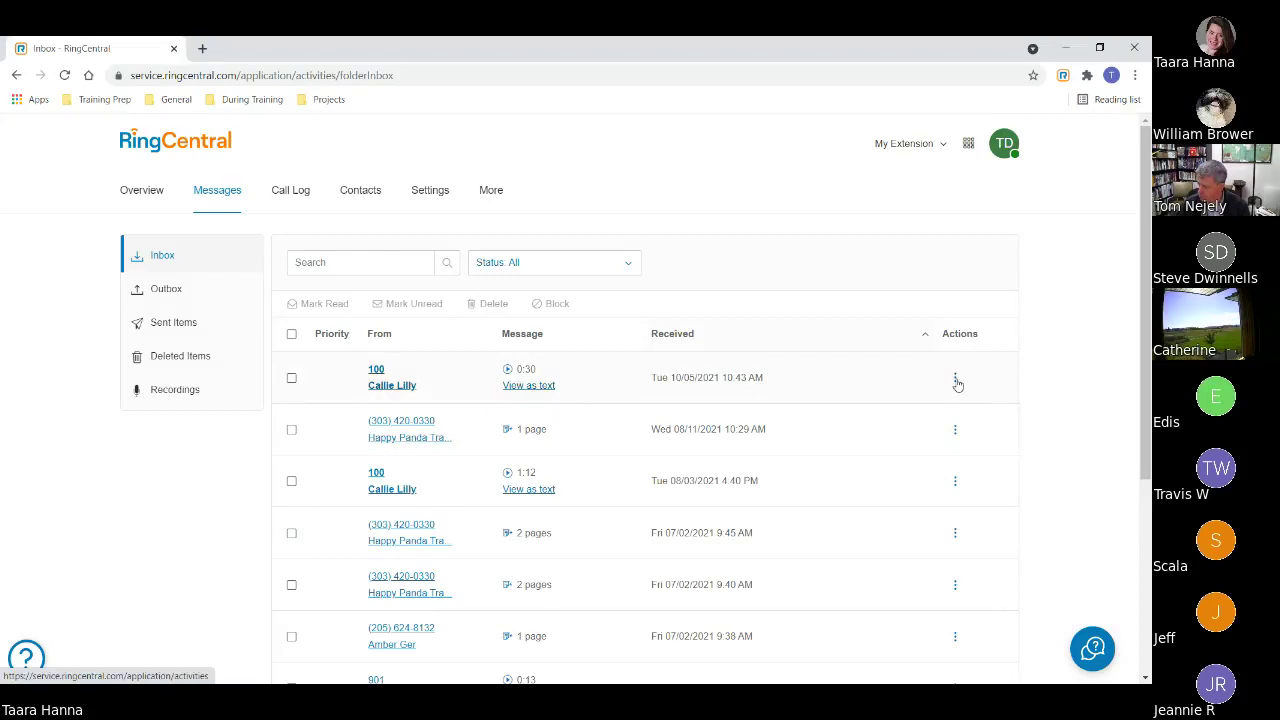
pyautogui.click(956, 380)
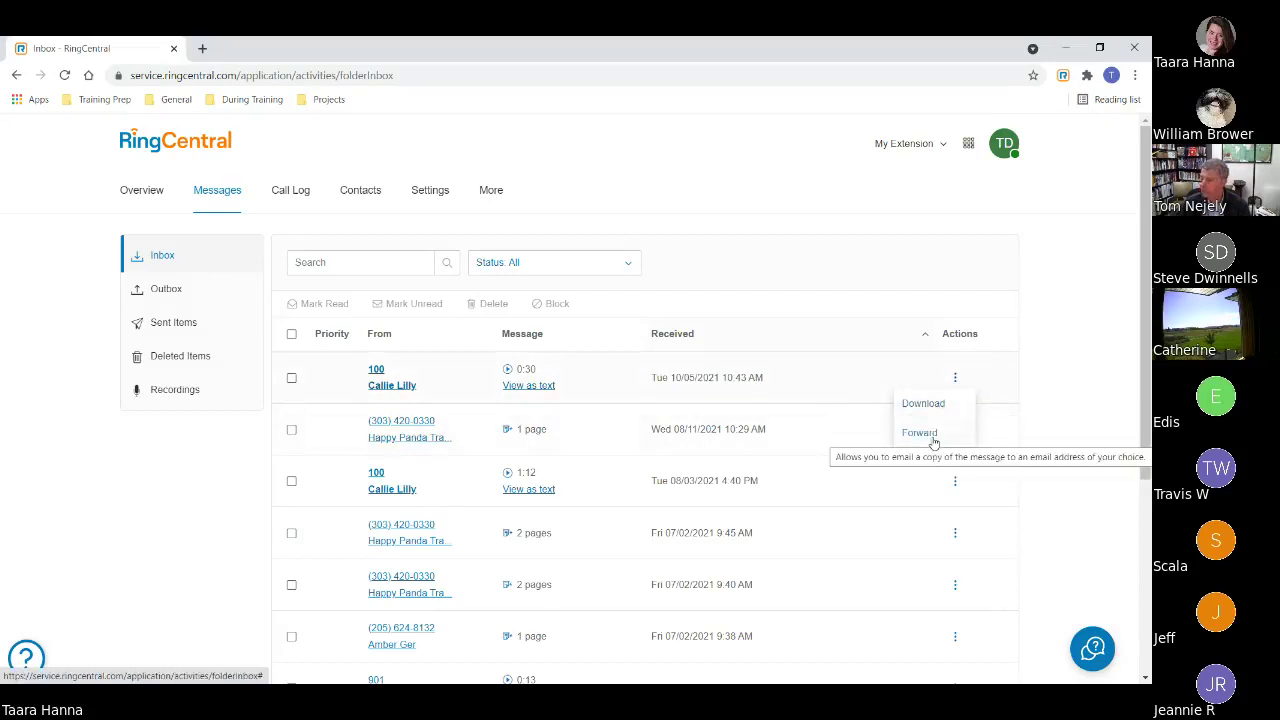
pyautogui.click(1067, 359)
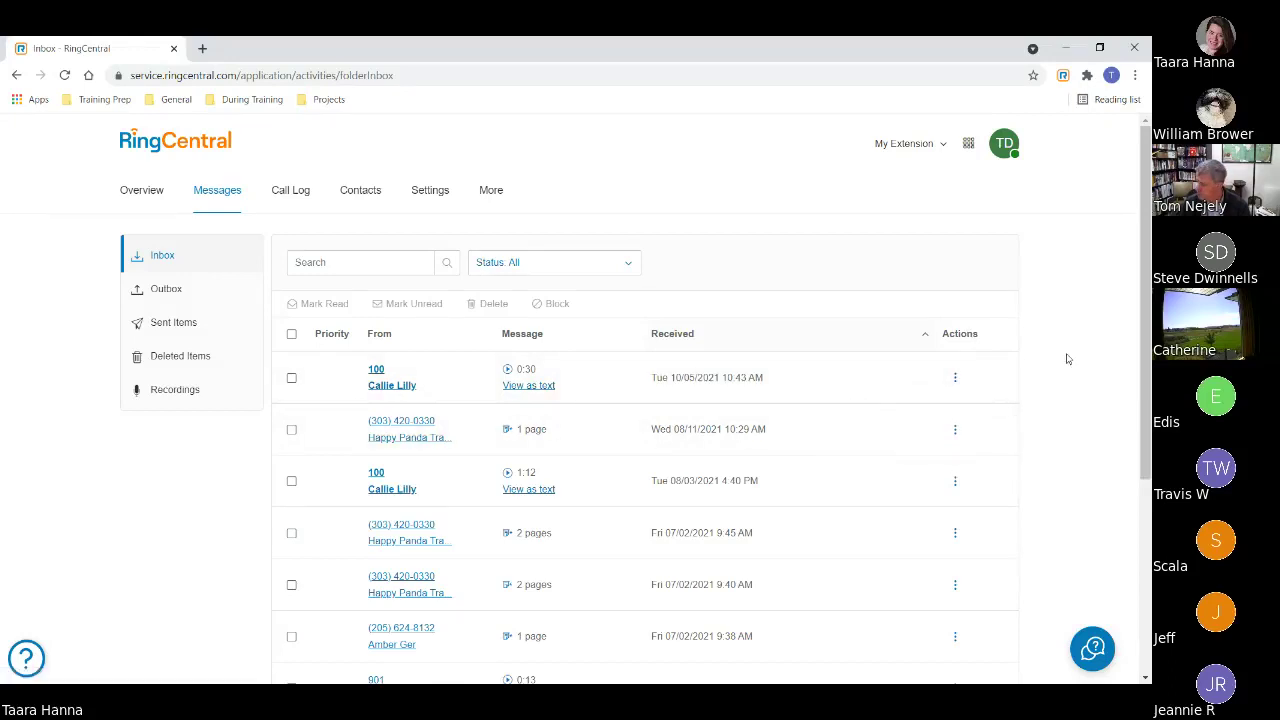
pyautogui.click(282, 195)
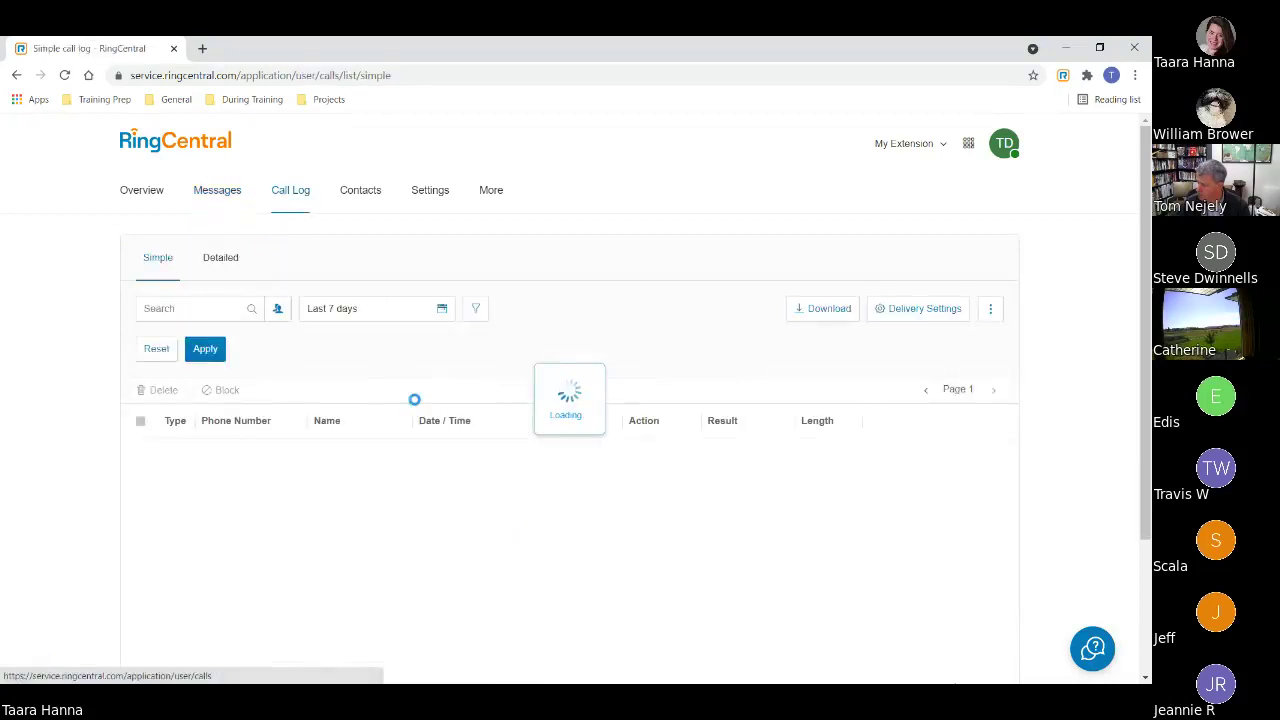
# - Scroll through the last 7 days of calls, then show the Company contacts directory
pyautogui.scroll(-2, 616, 341)
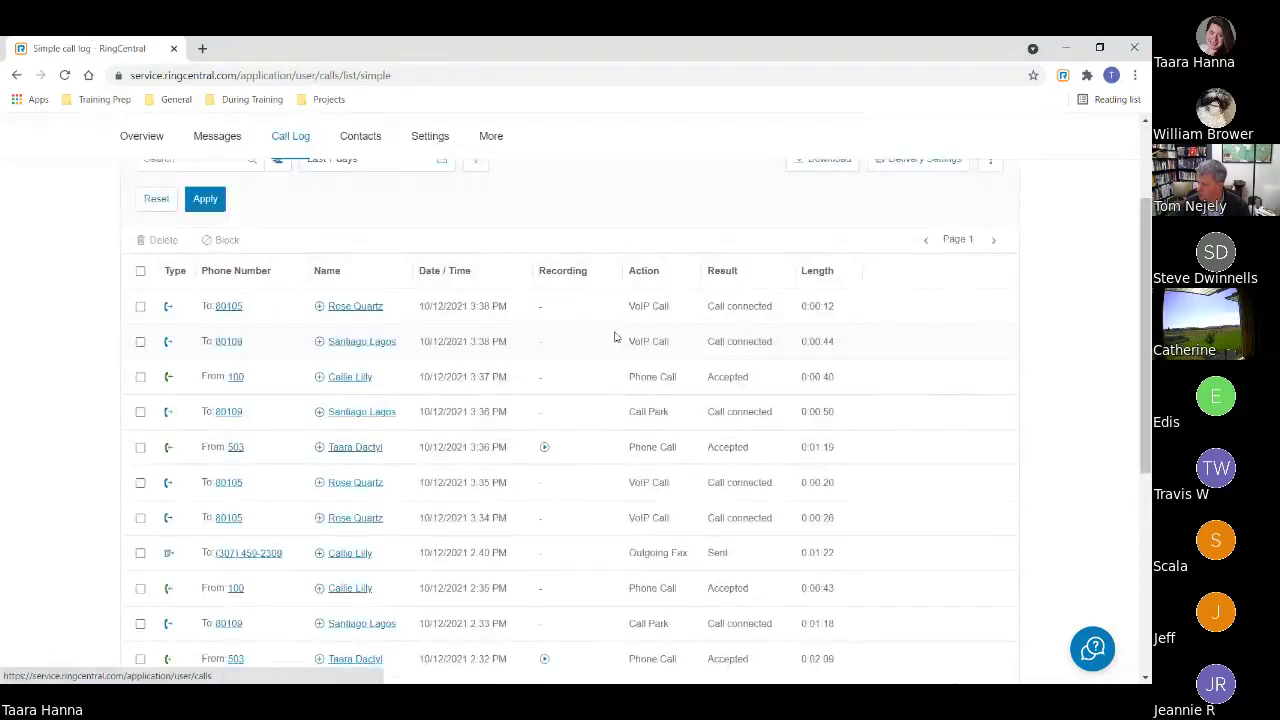
pyautogui.scroll(-1, 590, 390)
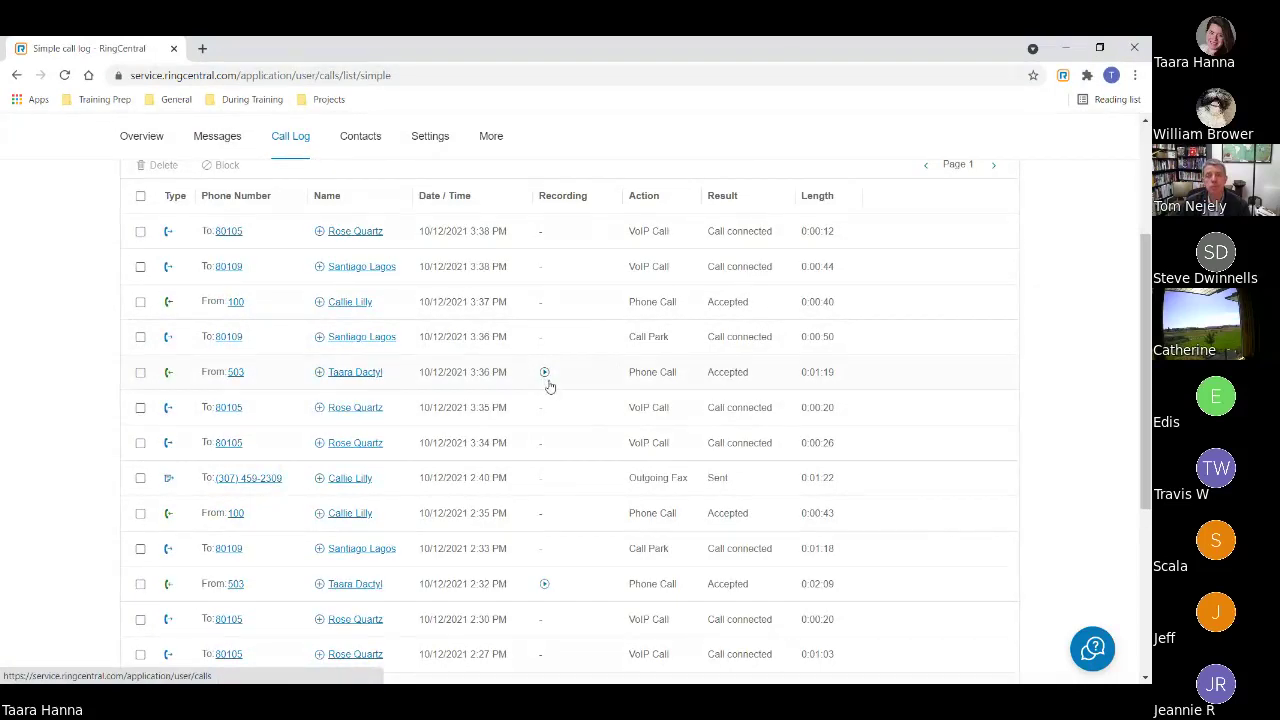
pyautogui.scroll(3, 557, 387)
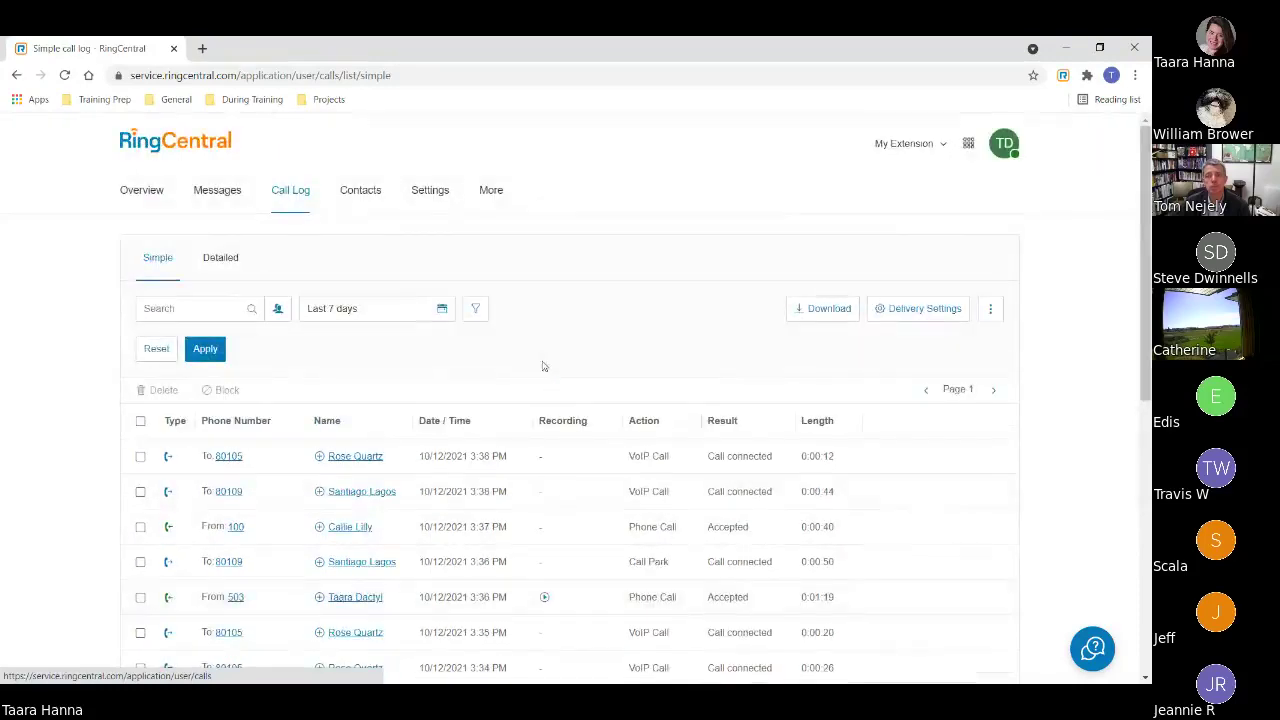
pyautogui.click(358, 192)
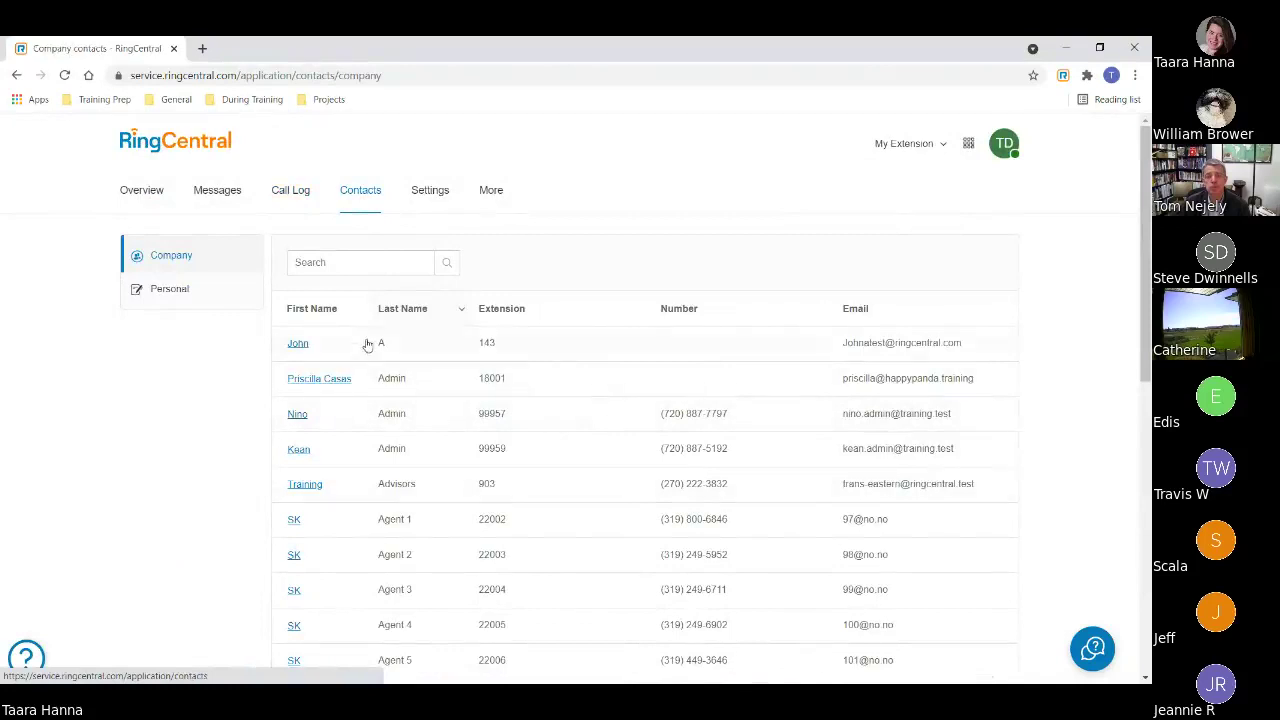
# - View the empty Personal contacts list, then go to the extension's Settings page
pyautogui.click(142, 291)
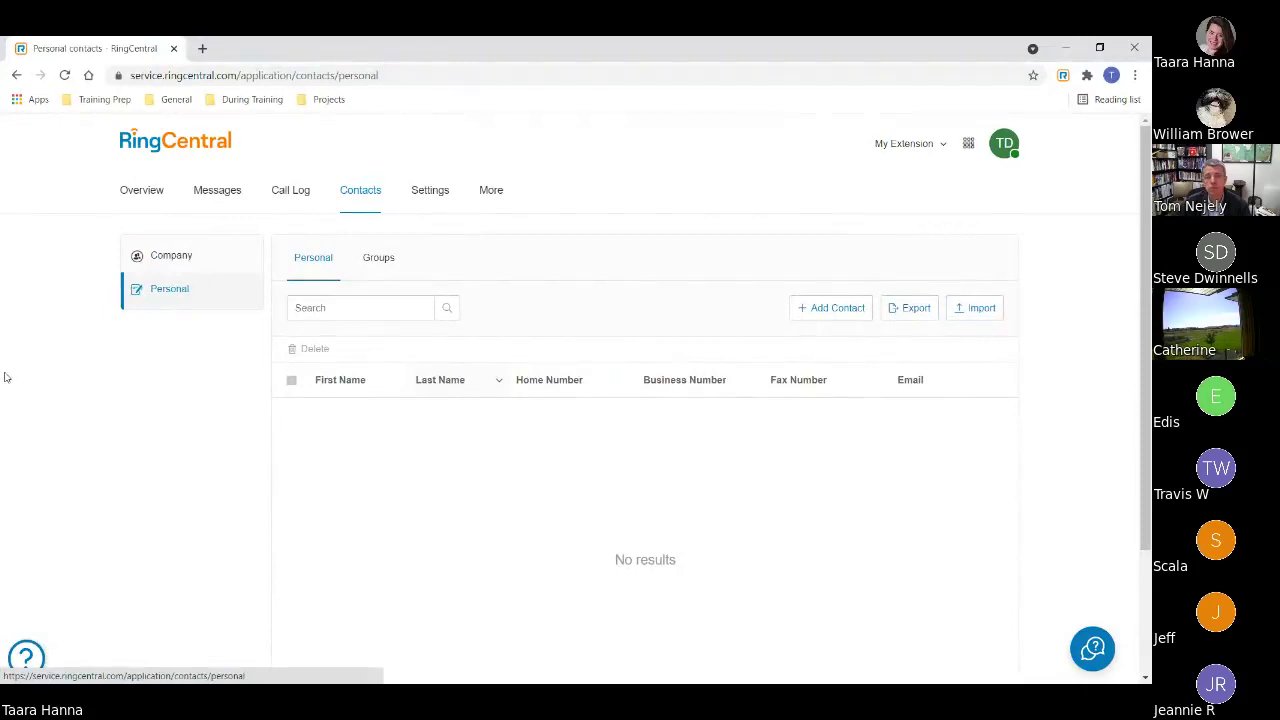
pyautogui.click(436, 196)
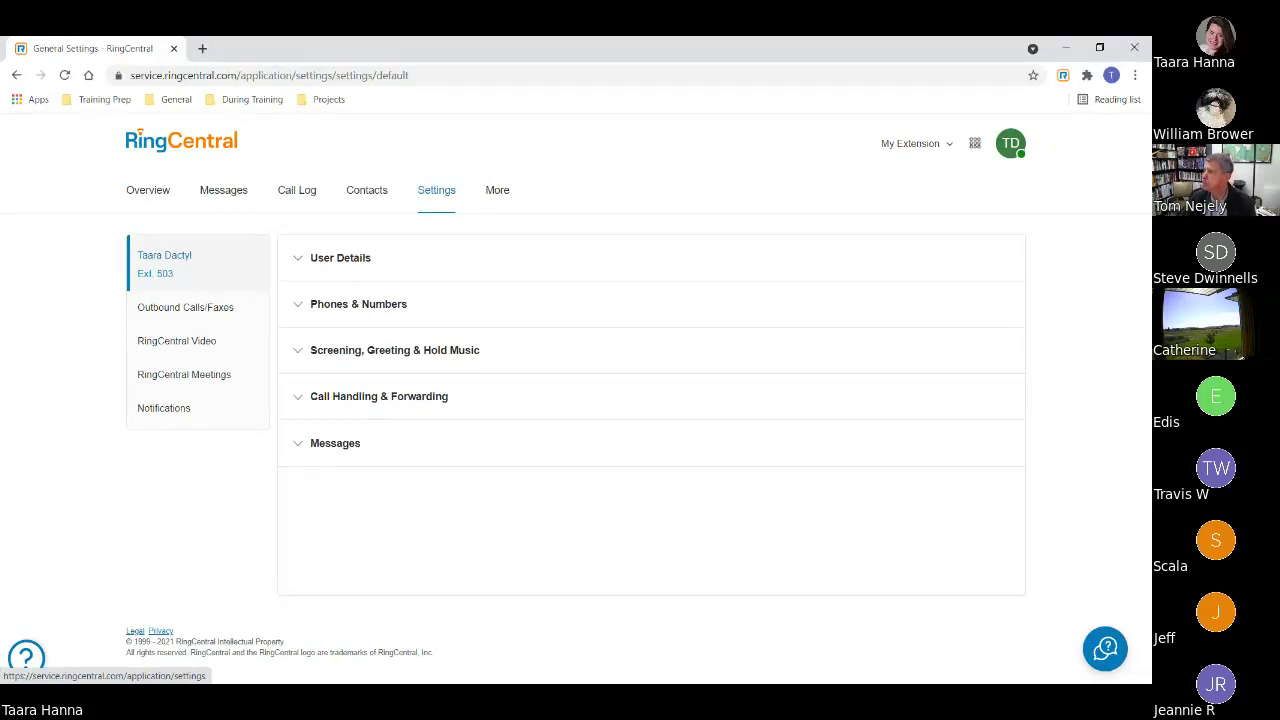
# - Open User Hours under User Details > Settings & Permissions, showing Monday–Friday 6:00 AM–6:00 PM
pyautogui.click(311, 258)
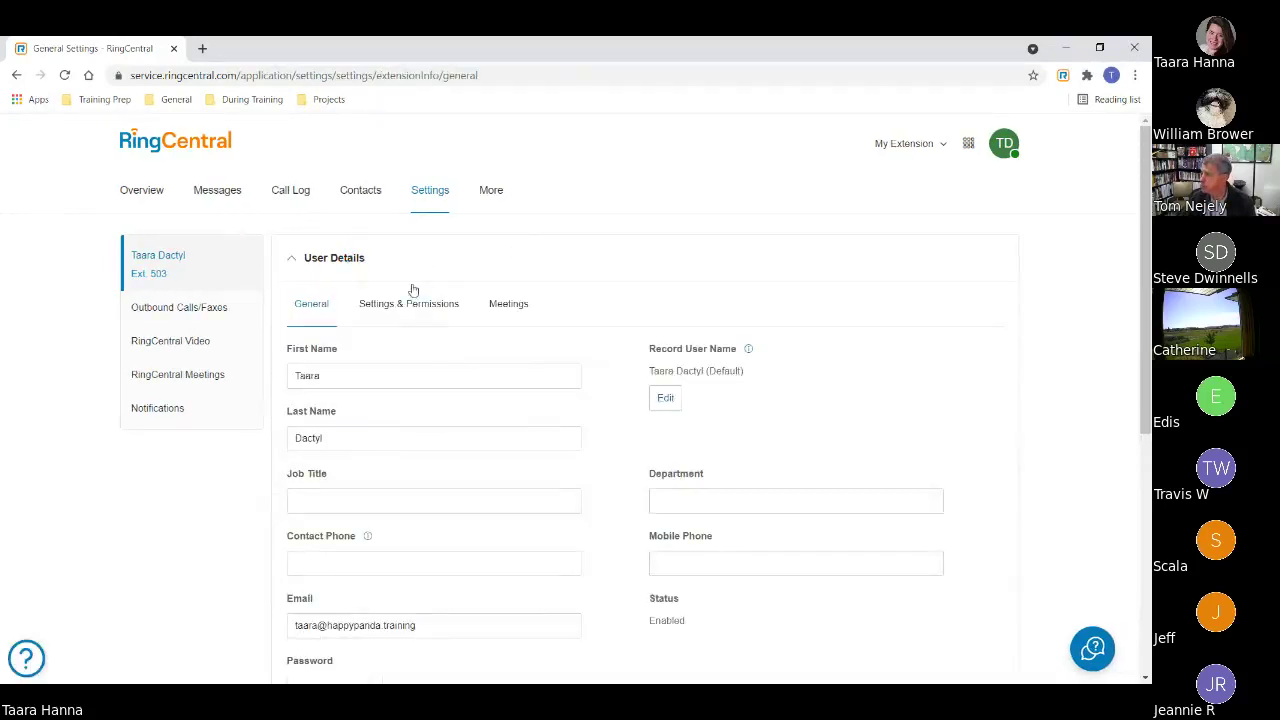
pyautogui.click(420, 308)
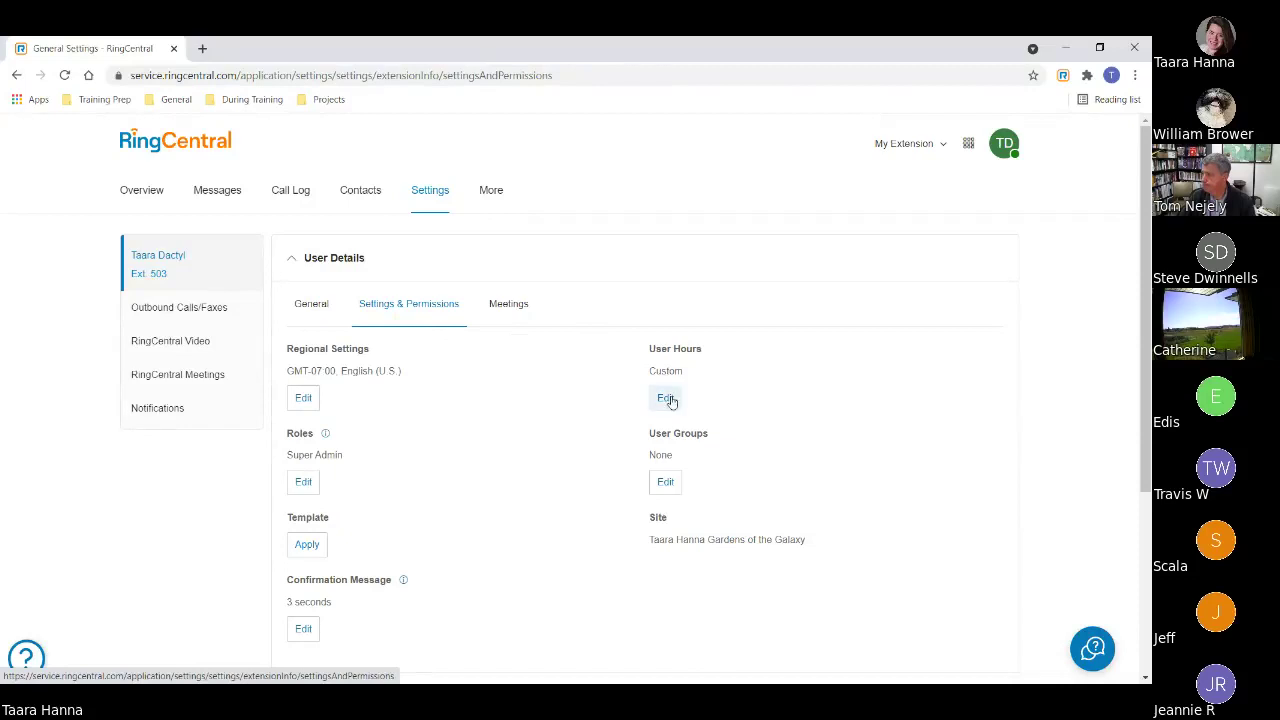
pyautogui.click(666, 400)
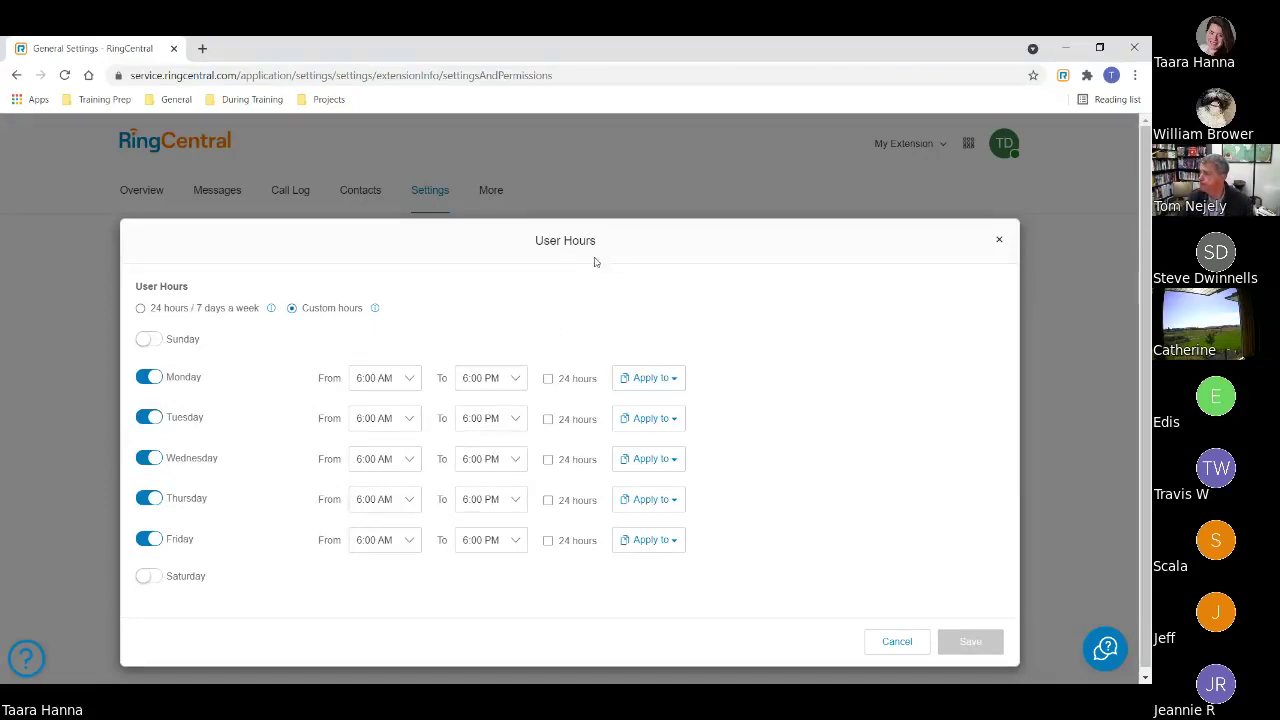
# - Try the 24 hours / 7 days option, then close User Hours without saving
pyautogui.click(141, 309)
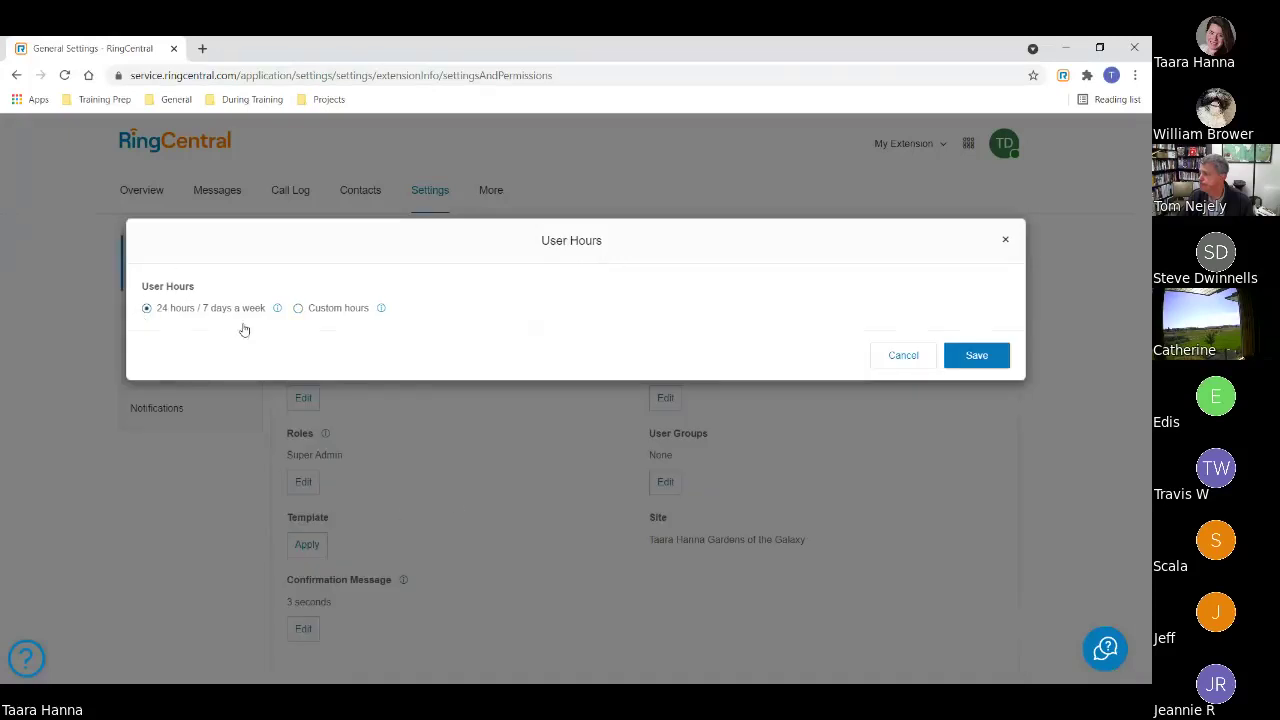
pyautogui.click(1008, 244)
pyautogui.click(310, 257)
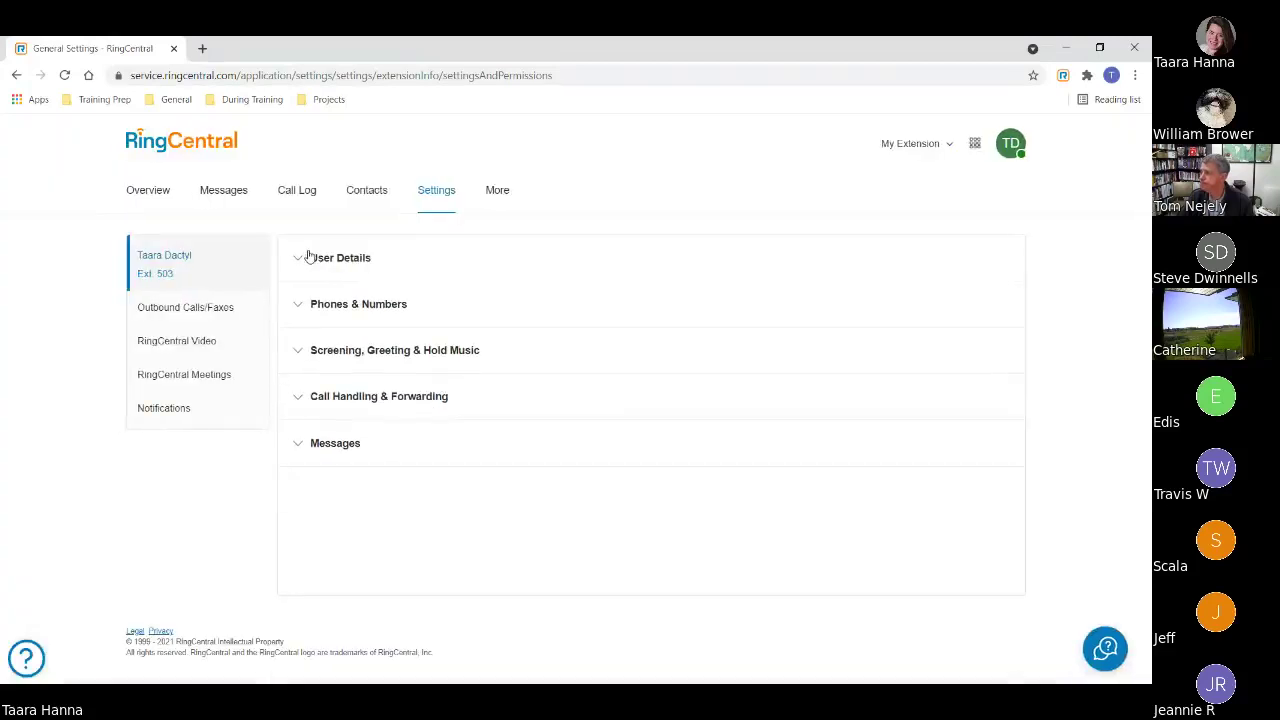
# - In Call Handling & Forwarding, set the apps to 1 Ring / 5 Secs and turn off the 30-second minimum ring
pyautogui.click(361, 397)
pyautogui.scroll(-2, 281, 406)
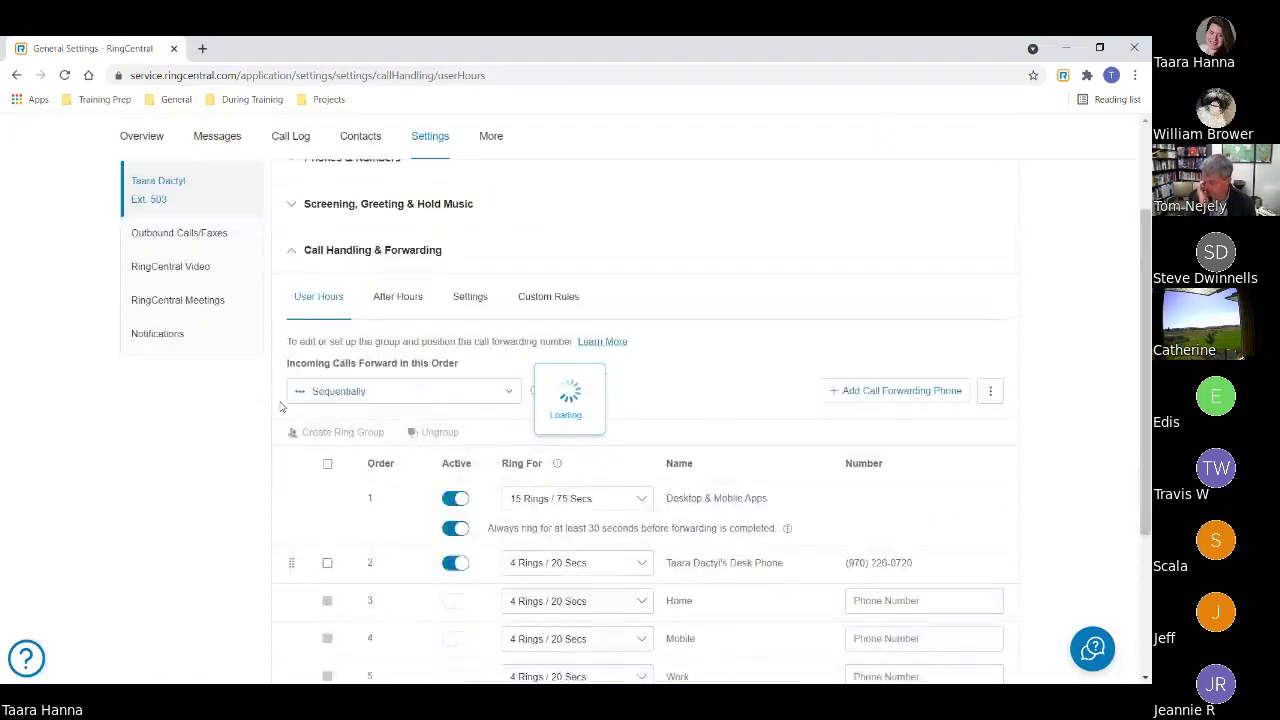
pyautogui.scroll(-1, 281, 406)
pyautogui.click(566, 421)
pyautogui.click(447, 455)
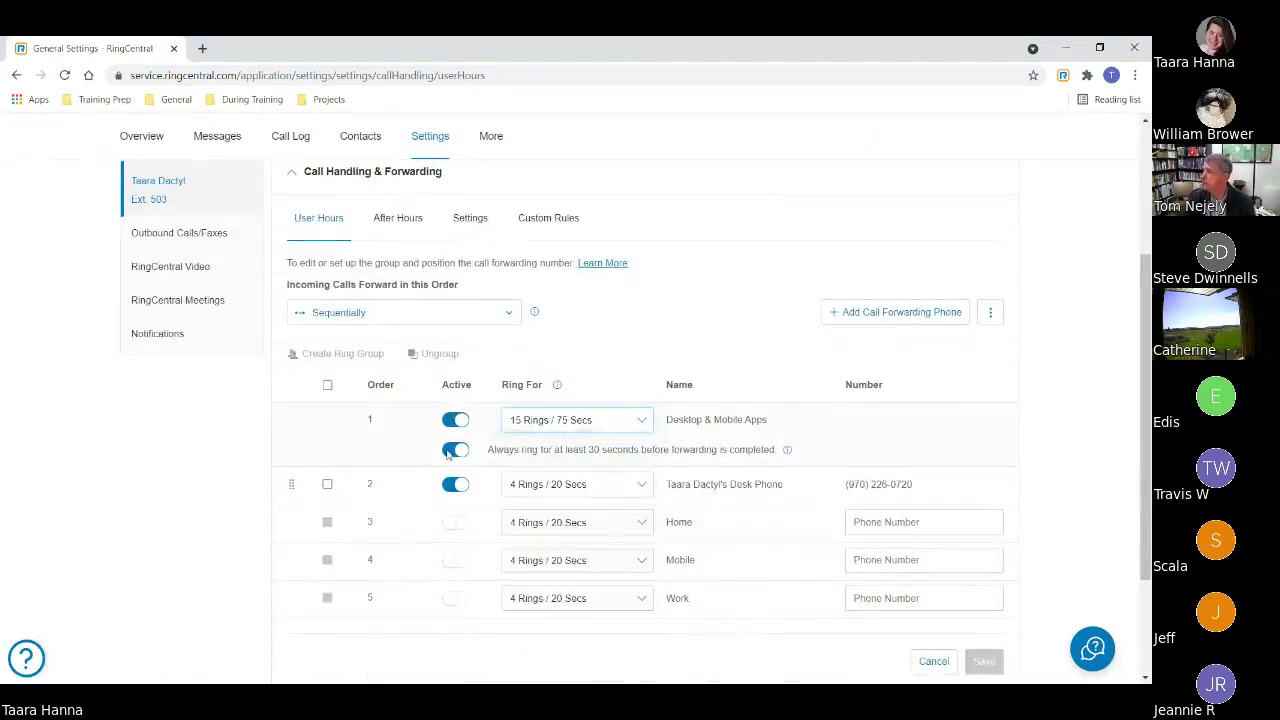
pyautogui.click(449, 451)
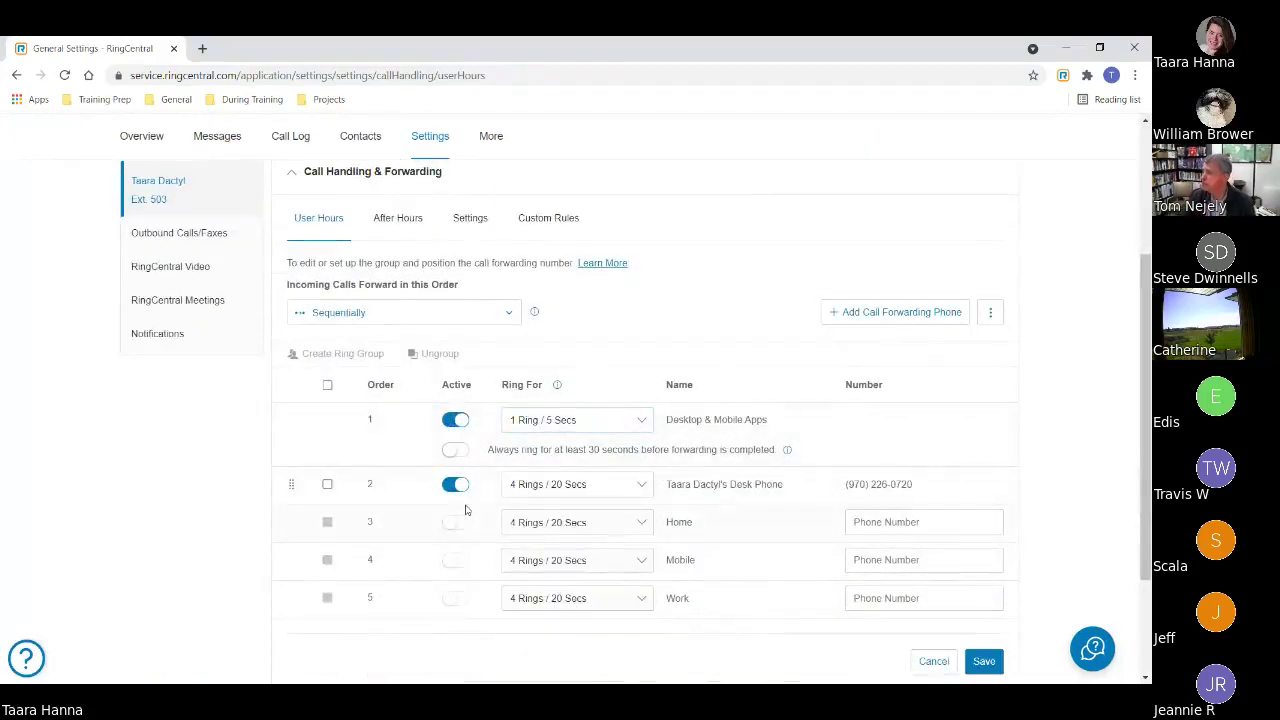
pyautogui.scroll(-1, 465, 510)
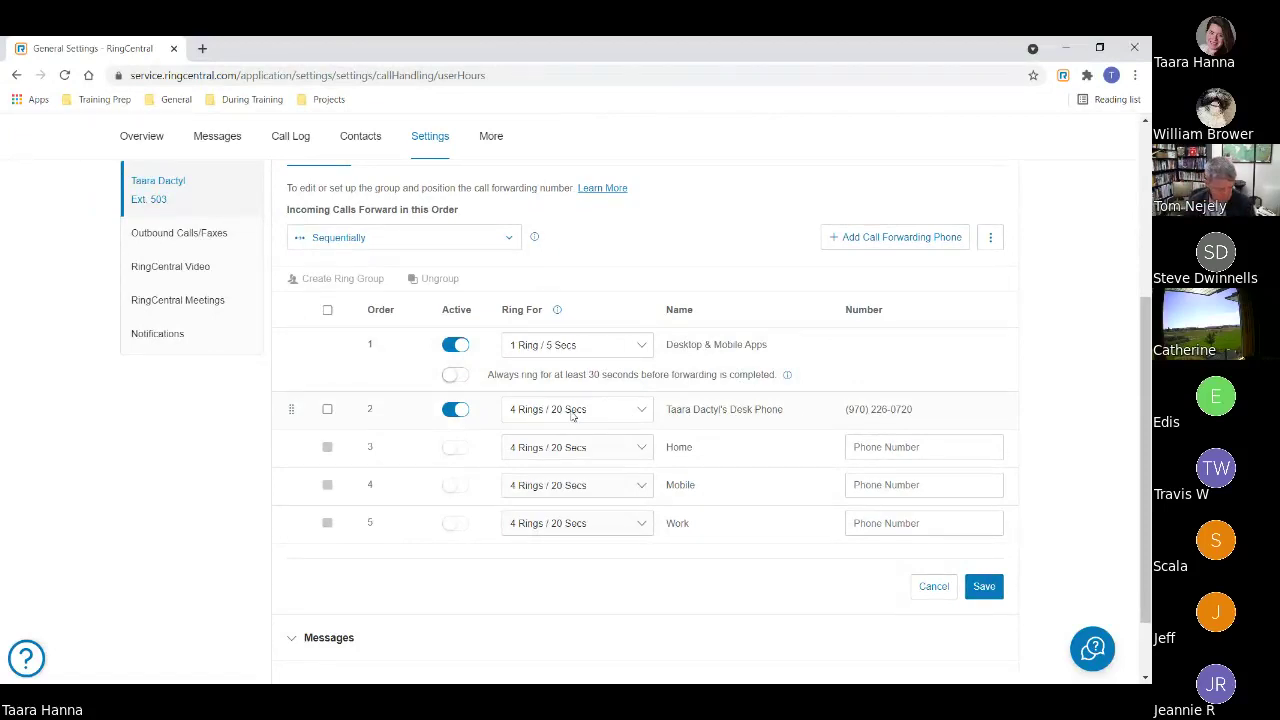
# - Set Desktop & Mobile Apps to ring 6 Rings / 30 Secs and deactivate the Desk Phone row
pyautogui.click(605, 345)
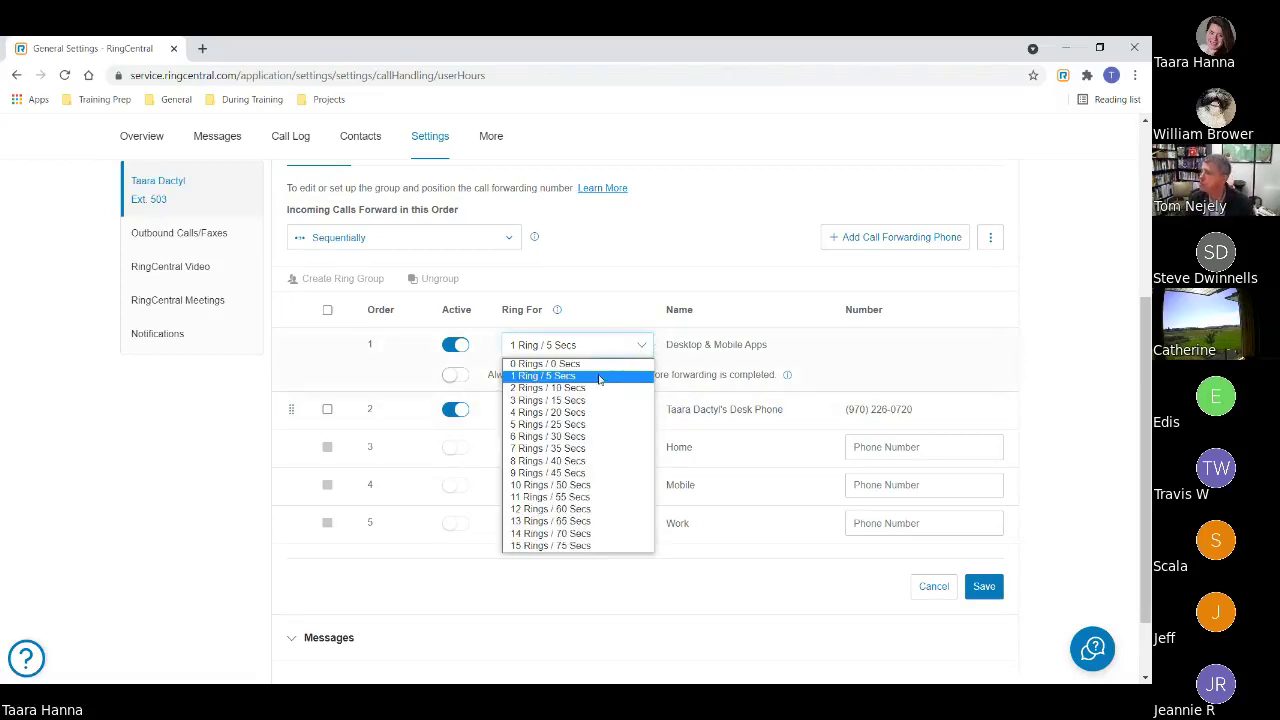
pyautogui.press('Escape')
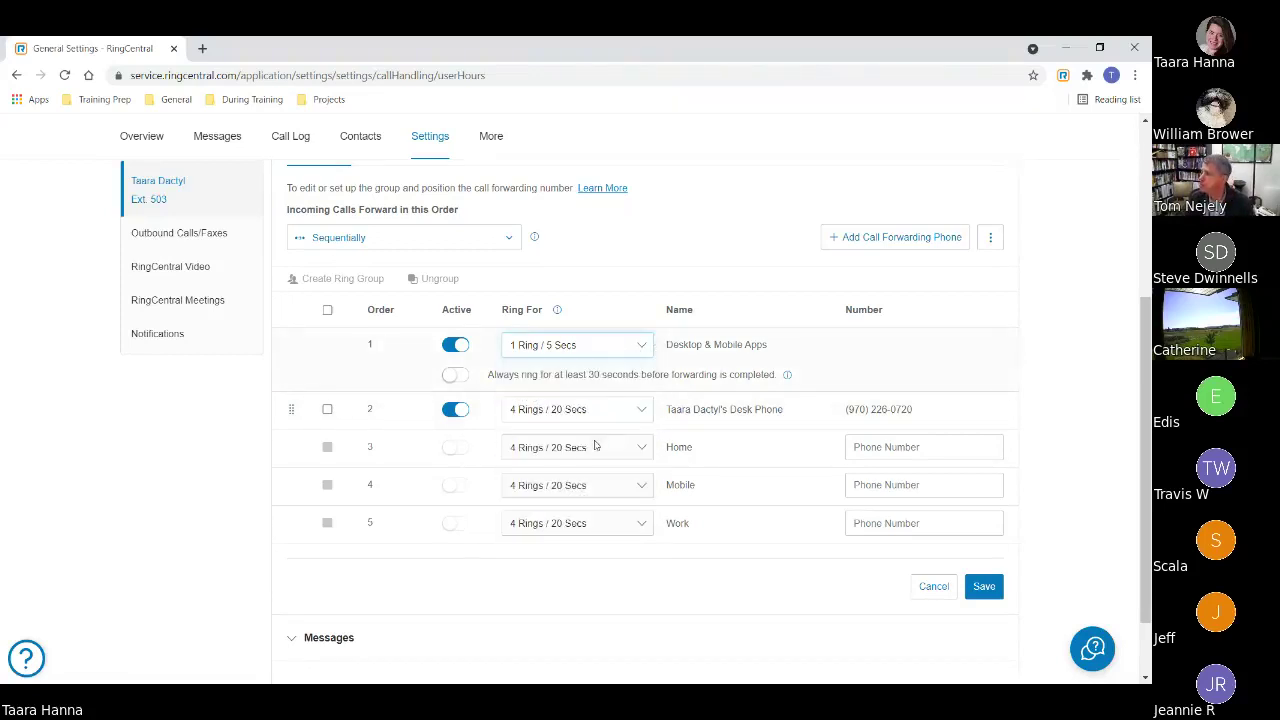
pyautogui.press('6')
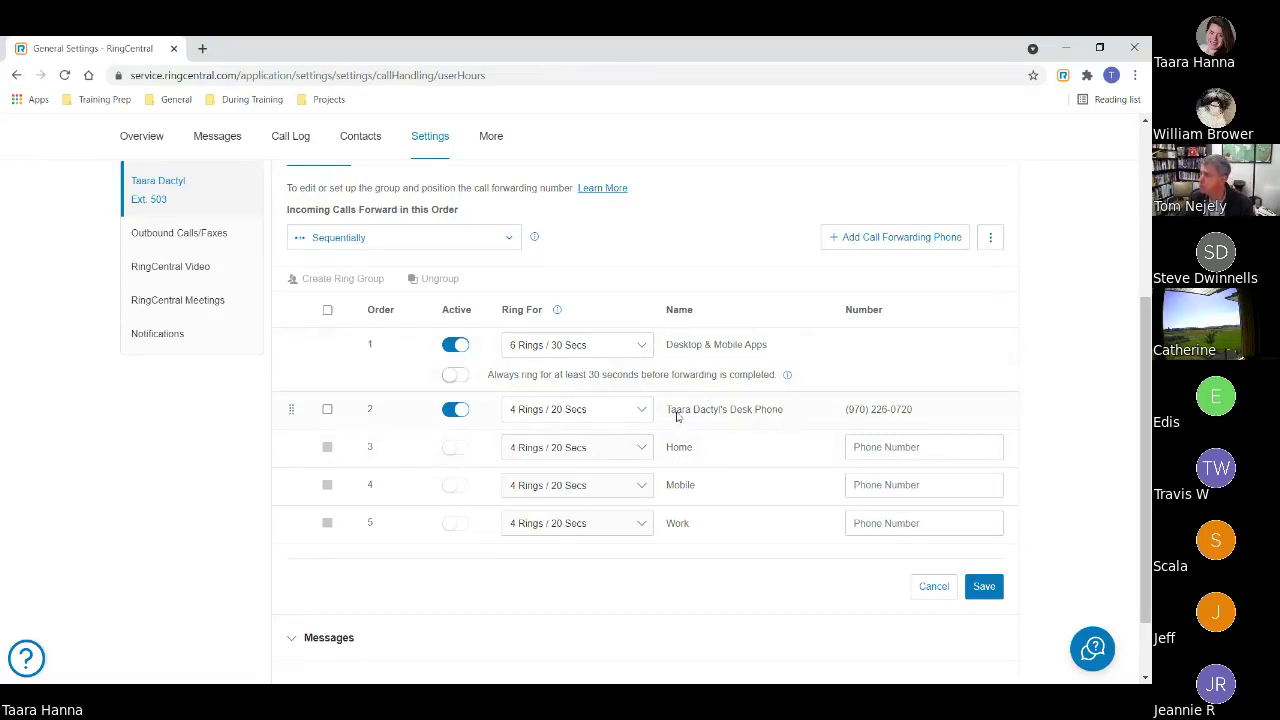
pyautogui.click(458, 411)
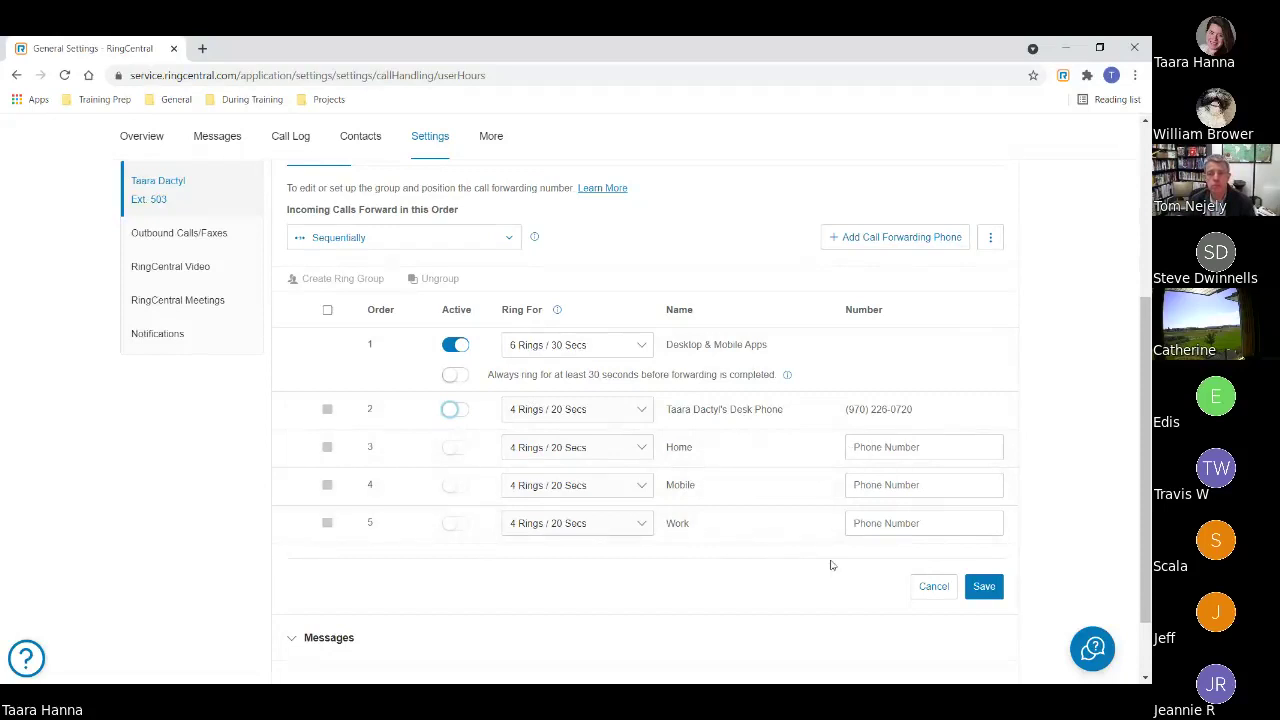
# - Enter a Home forwarding number, toggle it active then inactive, and cancel the unsaved changes
pyautogui.click(879, 450)
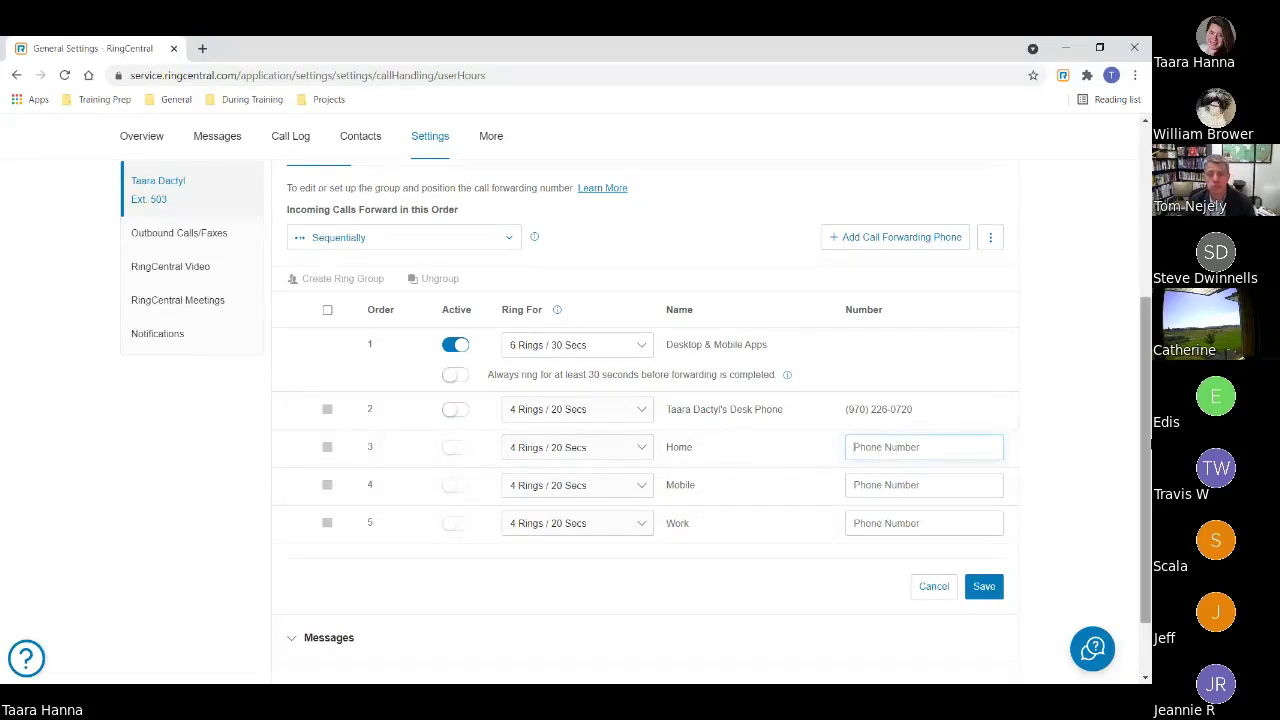
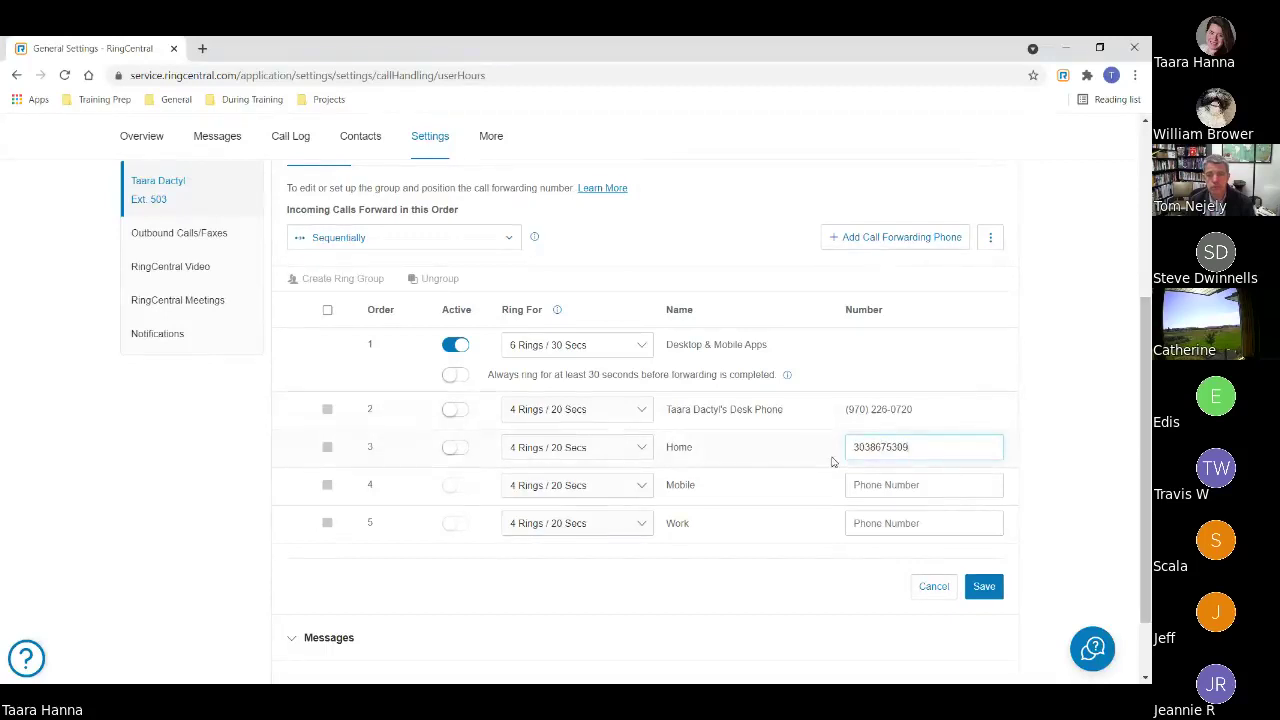
pyautogui.click(1056, 449)
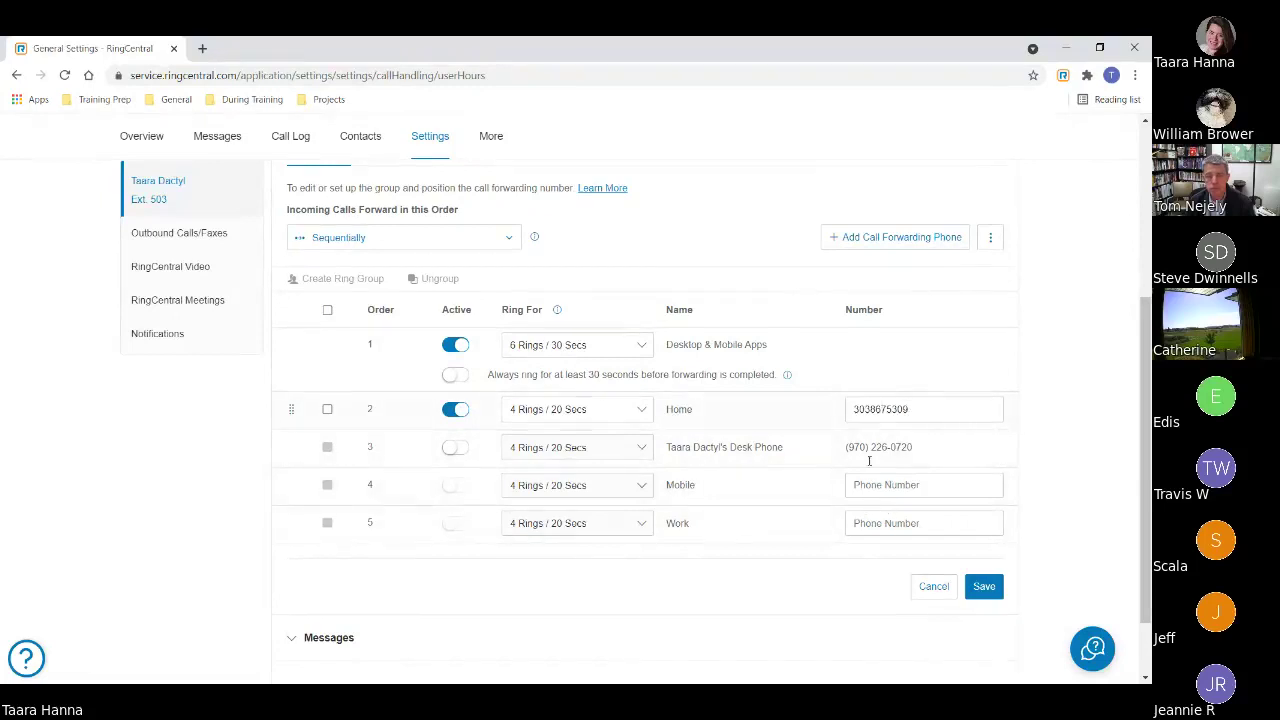
pyautogui.click(455, 409)
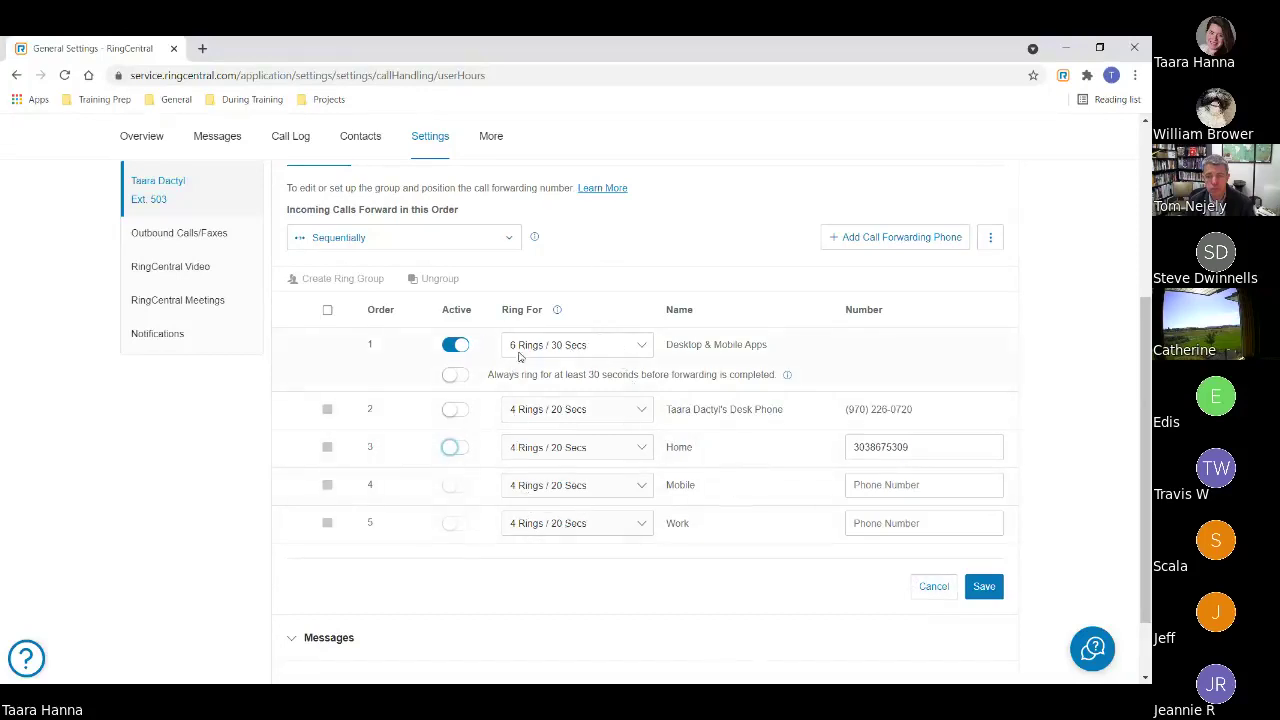
pyautogui.click(940, 594)
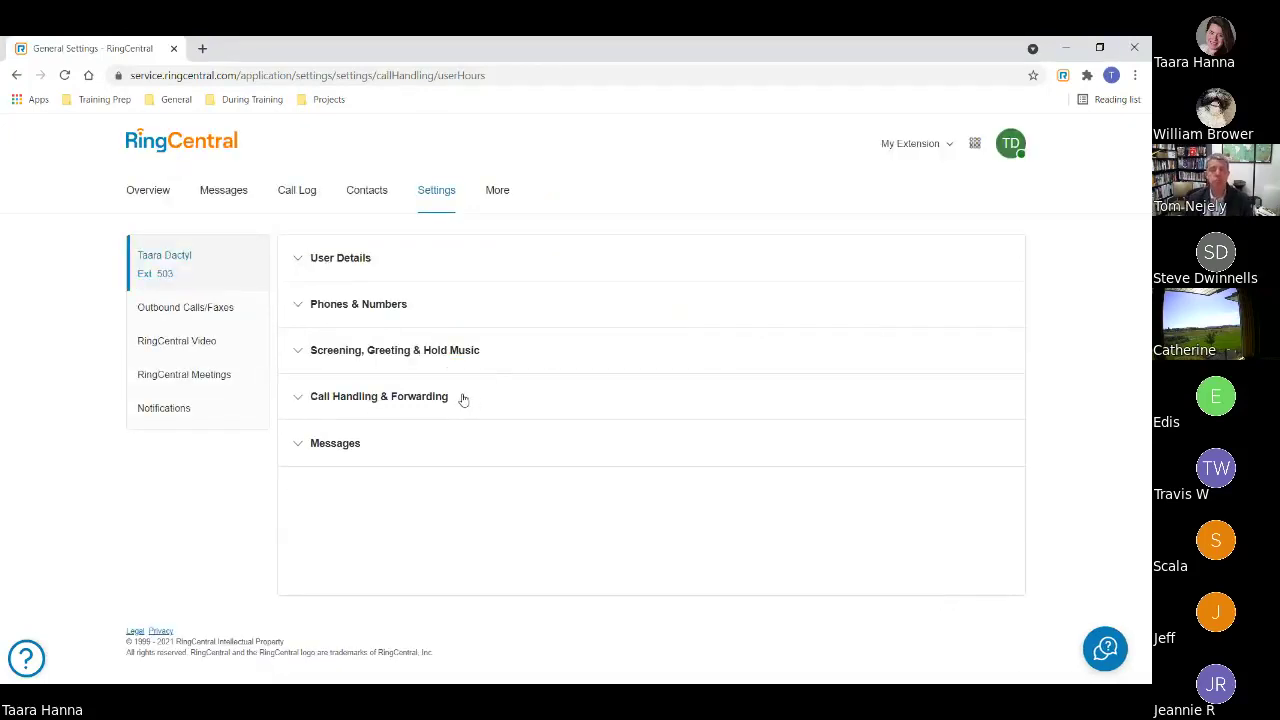
# - Expand the User Hours Messages section to show Take Messages, the Default greeting and the extension recipient
pyautogui.click(342, 447)
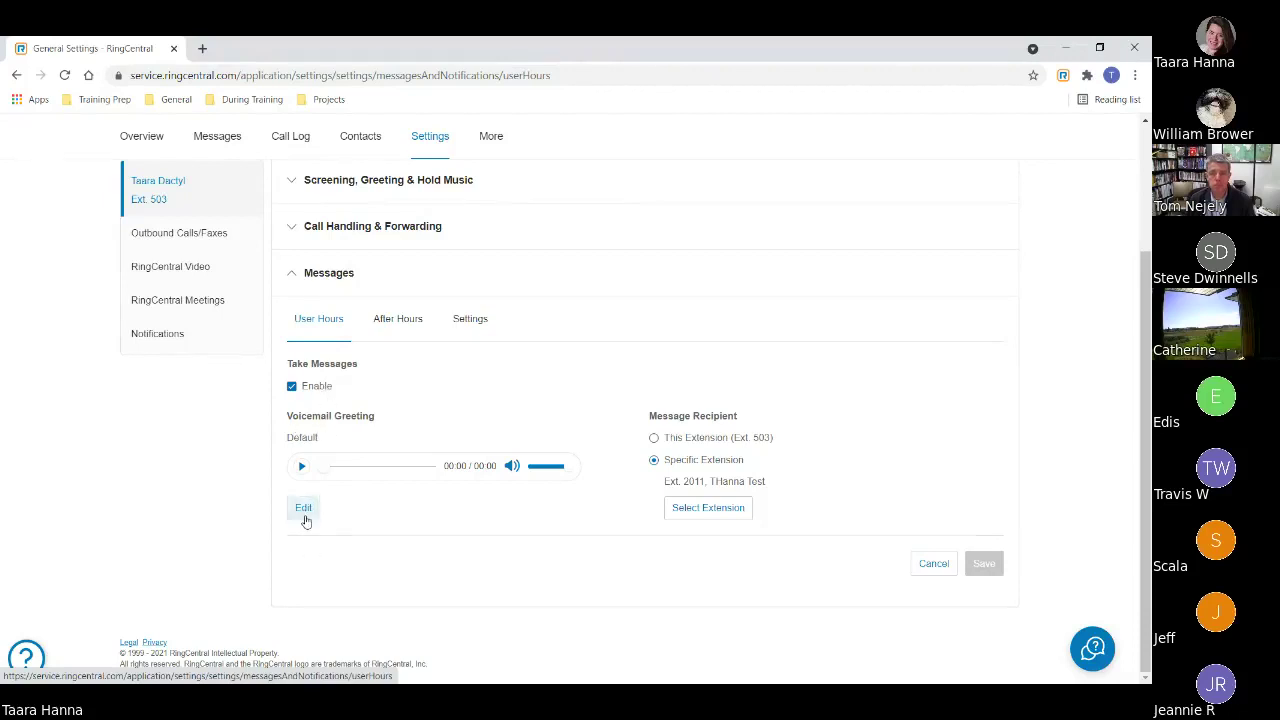
pyautogui.click(304, 508)
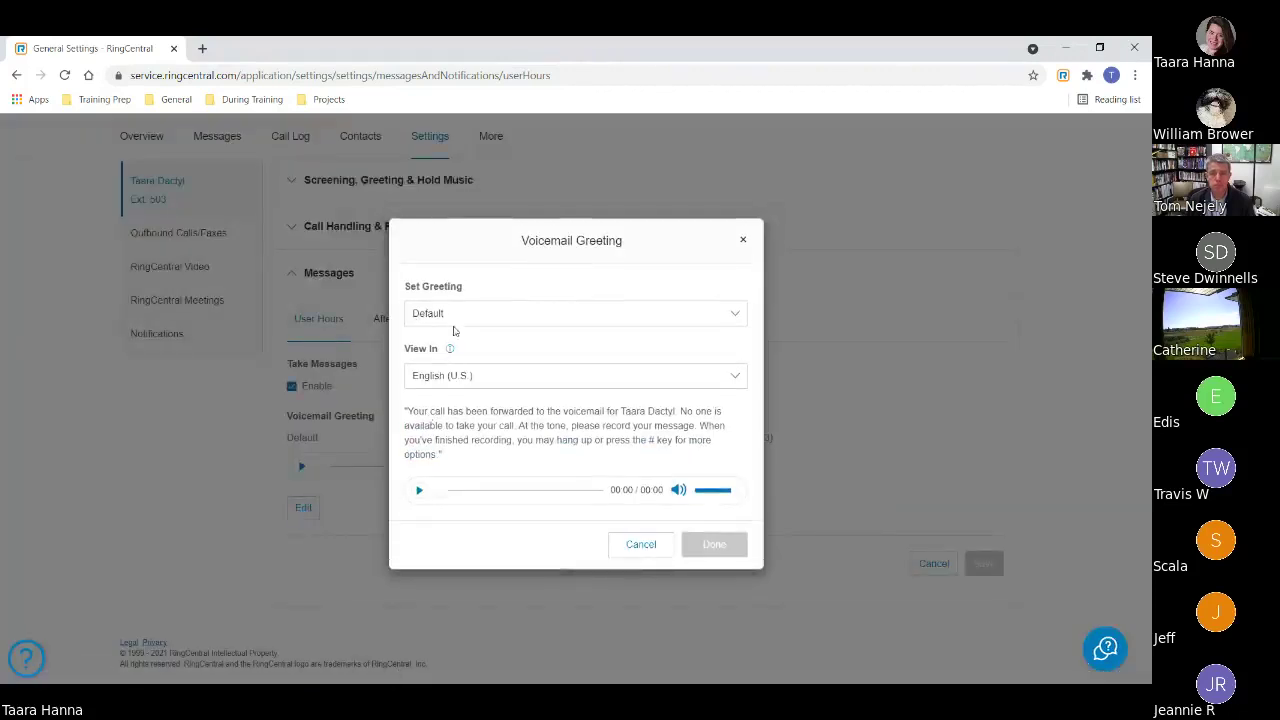
pyautogui.click(458, 318)
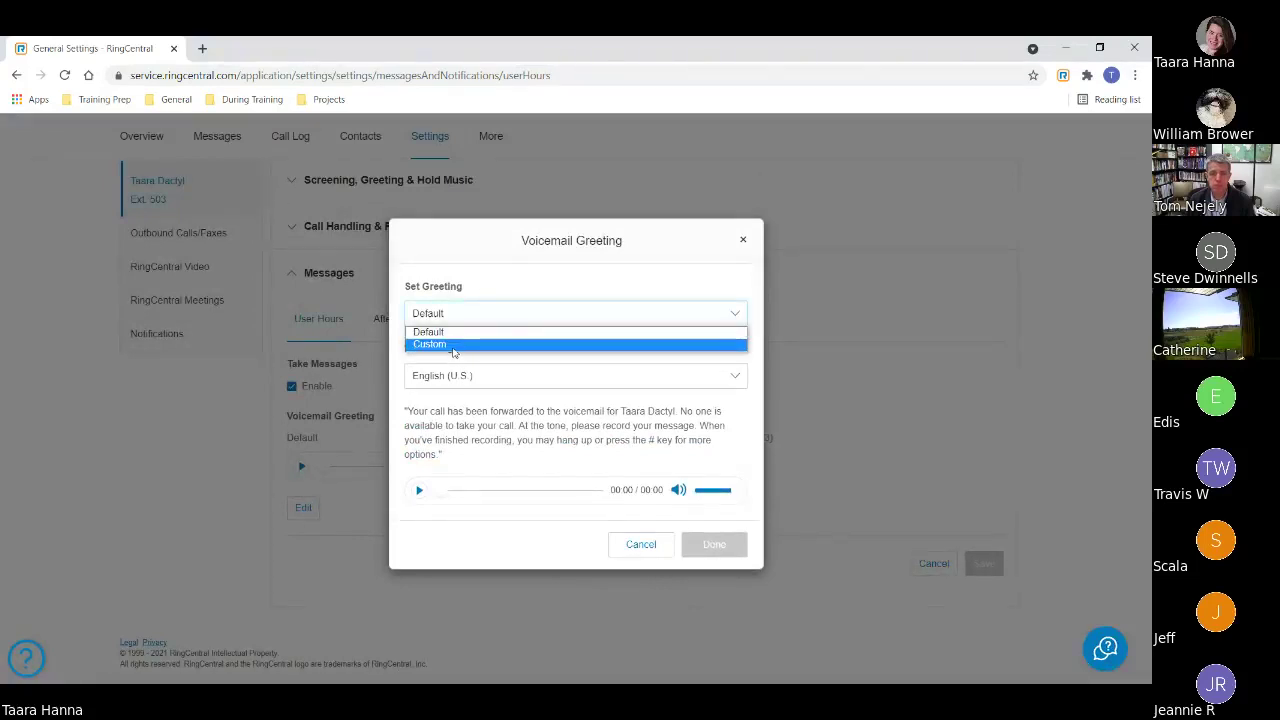
pyautogui.click(454, 346)
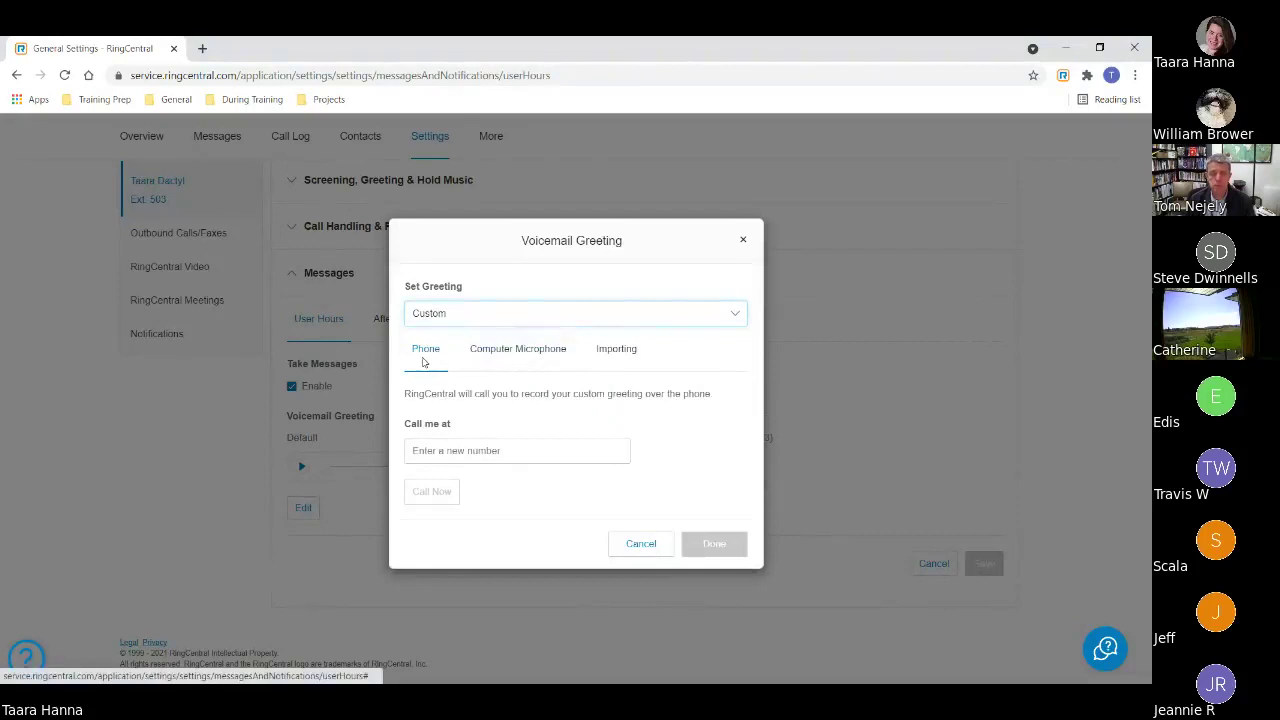
pyautogui.click(530, 350)
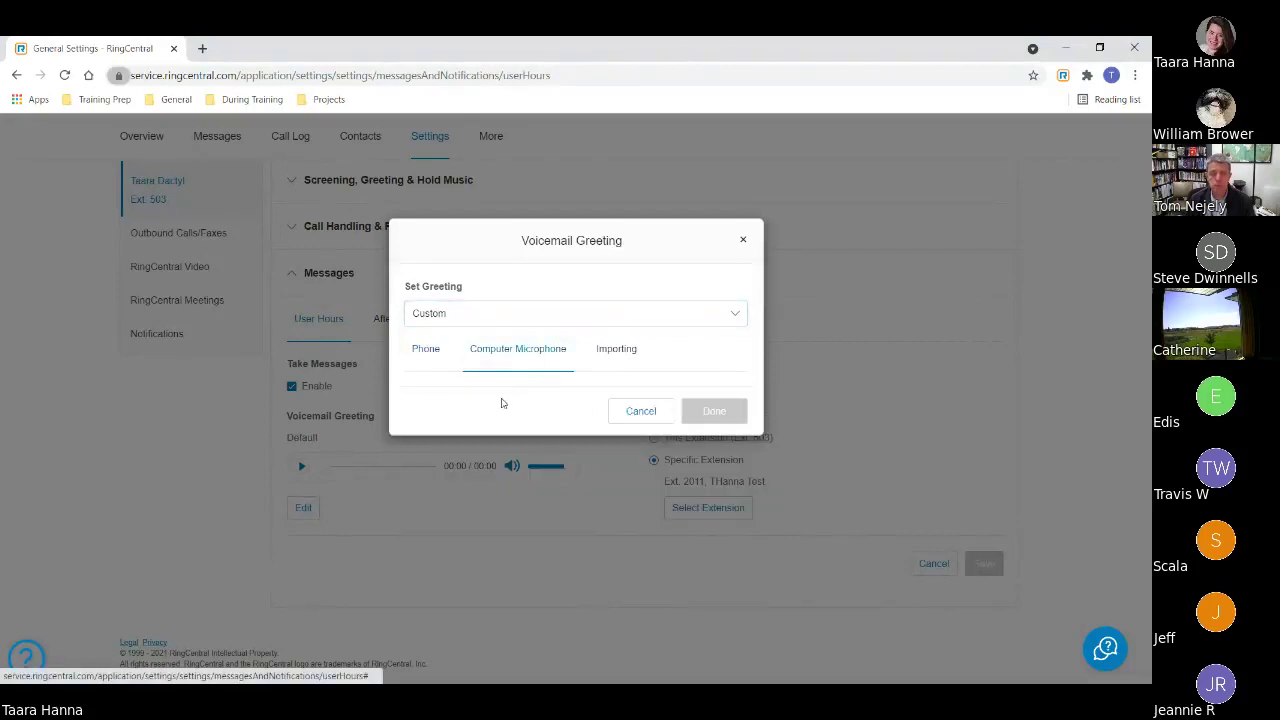
pyautogui.click(610, 362)
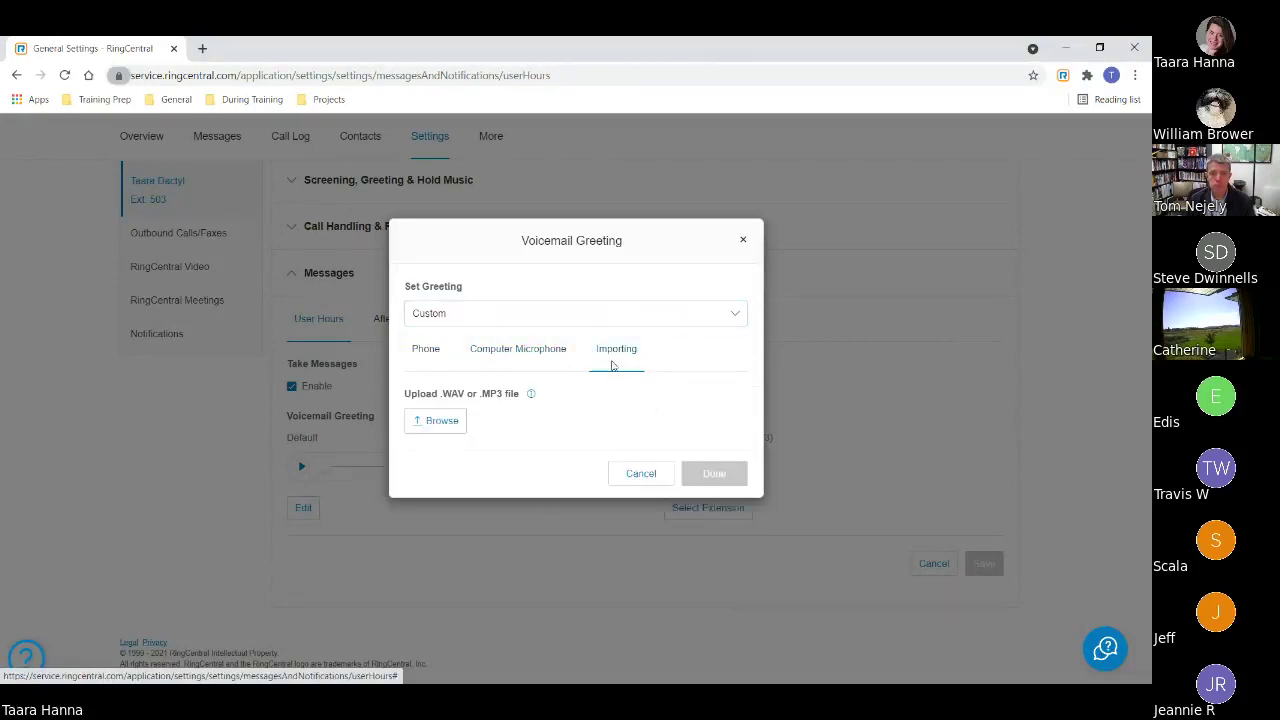
pyautogui.click(642, 475)
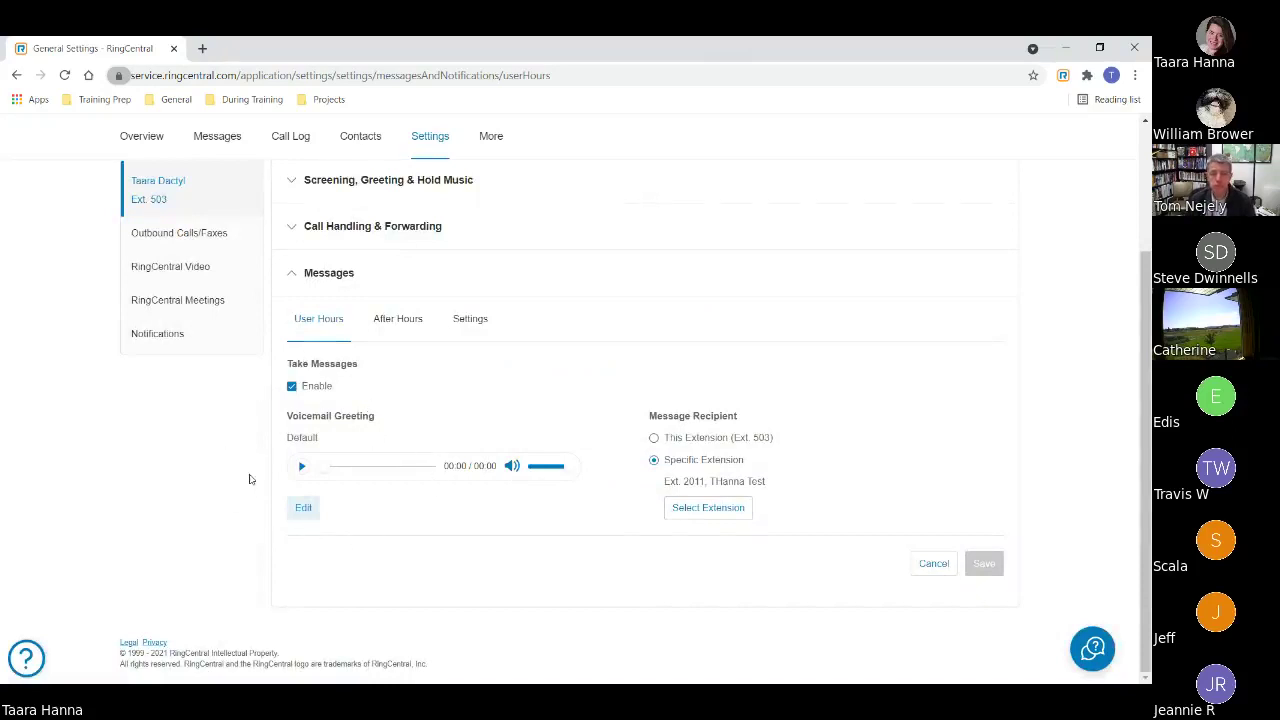
# - Collapse the Messages section, then return to the slideshow and advance to the 'Navigation' slide
pyautogui.scroll(2, 421, 543)
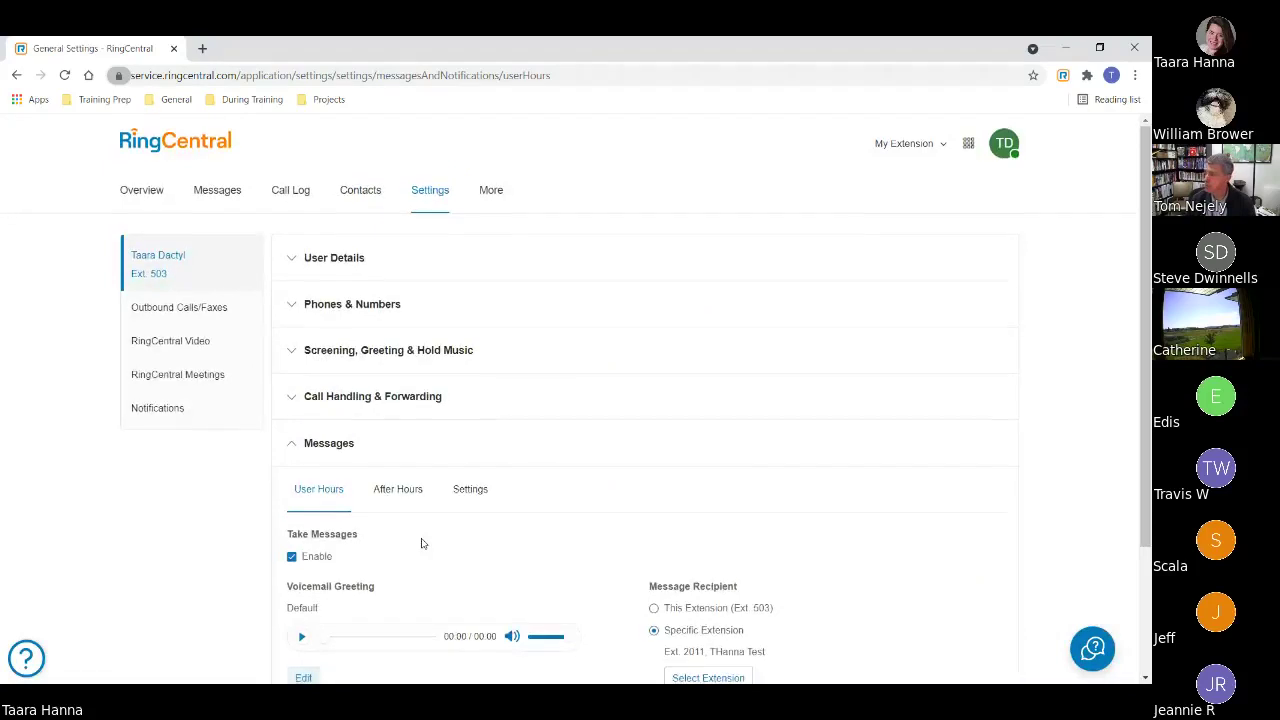
pyautogui.scroll(-2, 422, 544)
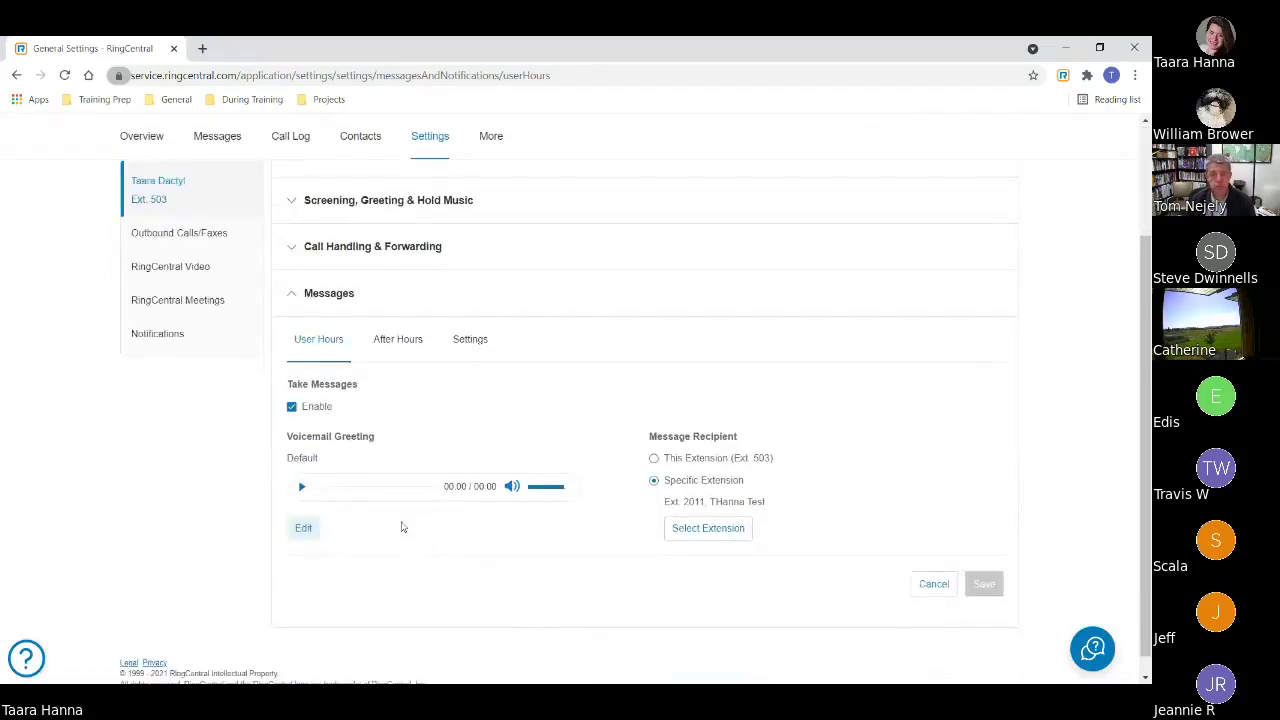
pyautogui.scroll(2, 473, 528)
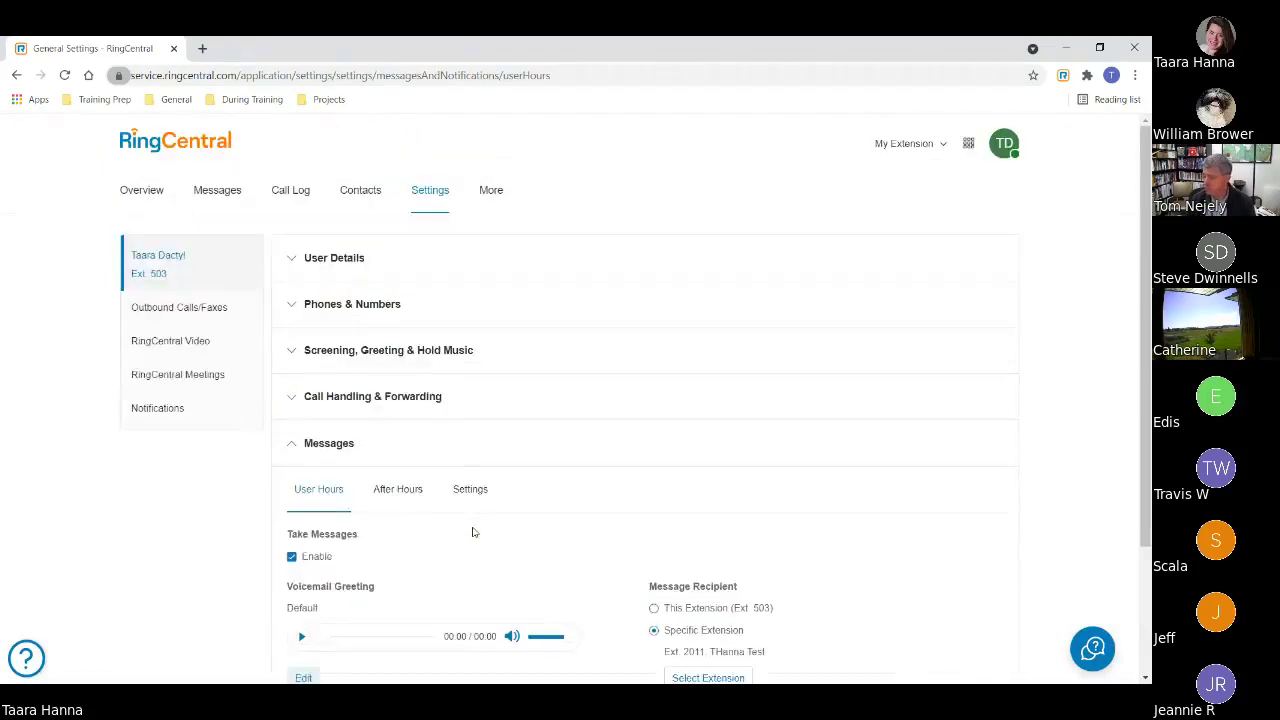
pyautogui.scroll(-2, 474, 531)
pyautogui.scroll(-1, 474, 532)
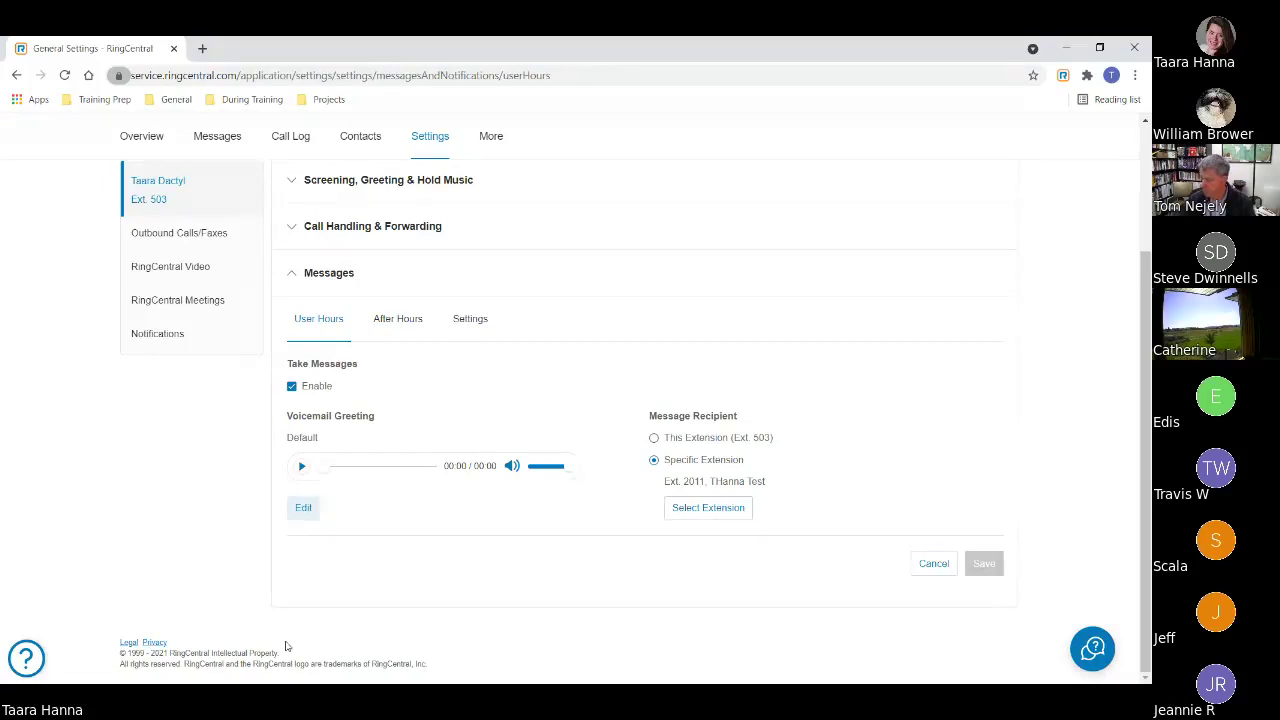
pyautogui.scroll(3, 281, 645)
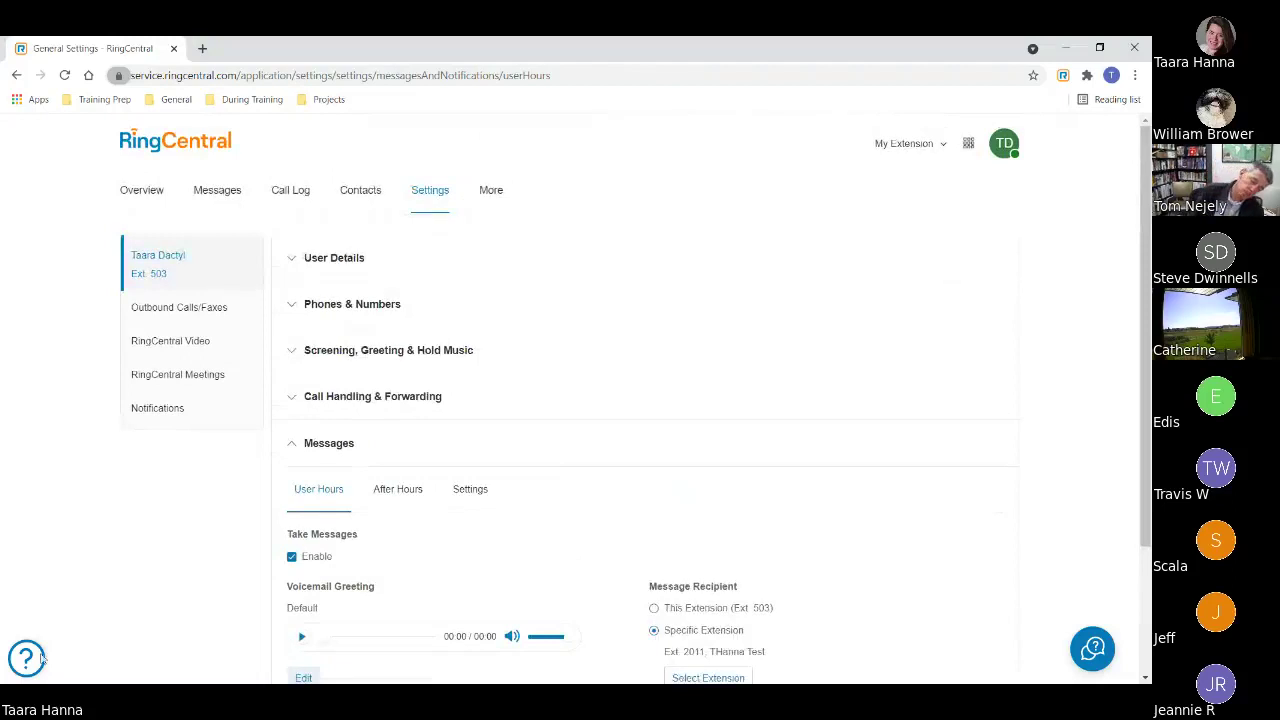
pyautogui.click(296, 447)
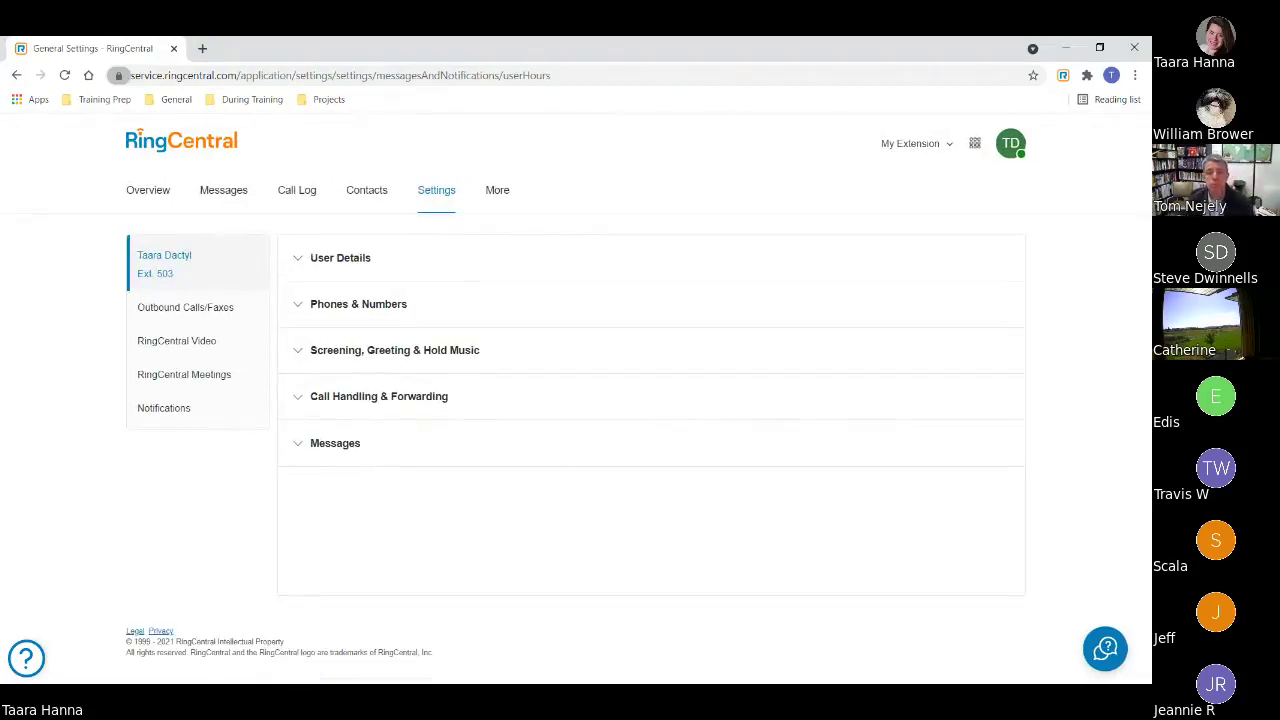
pyautogui.hotkey('alt', 'Tab')
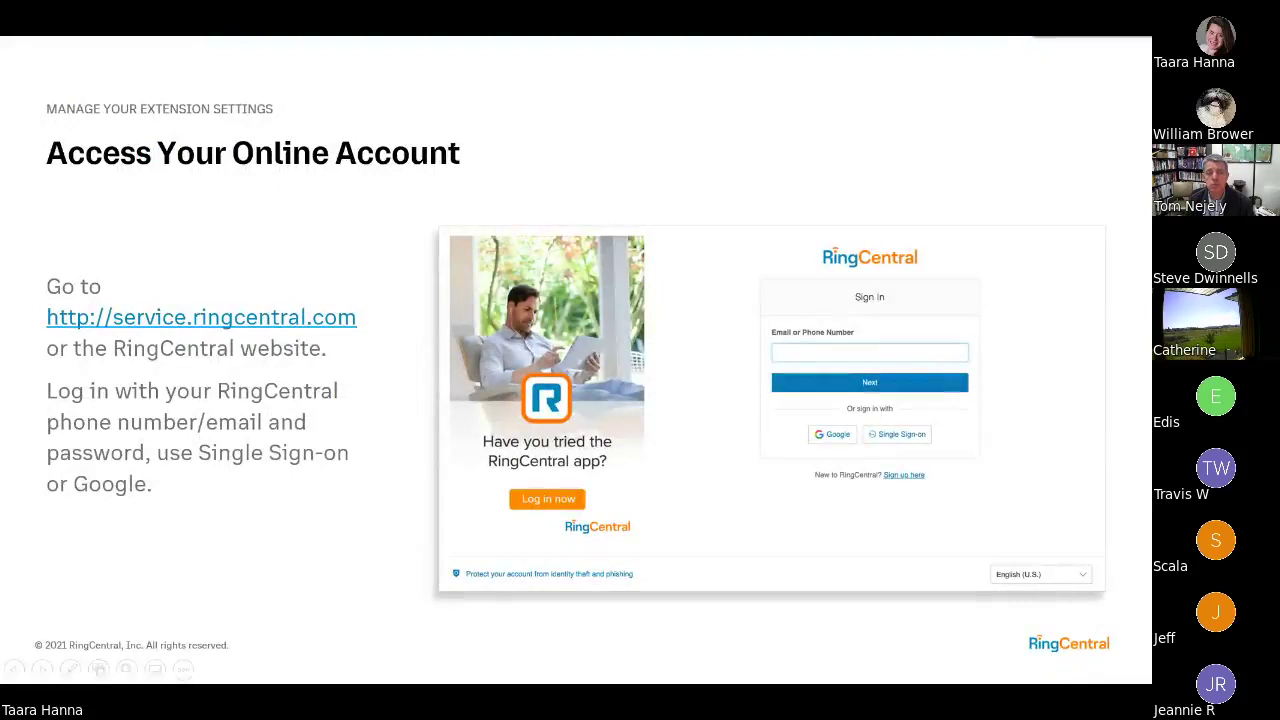
pyautogui.press('Right')
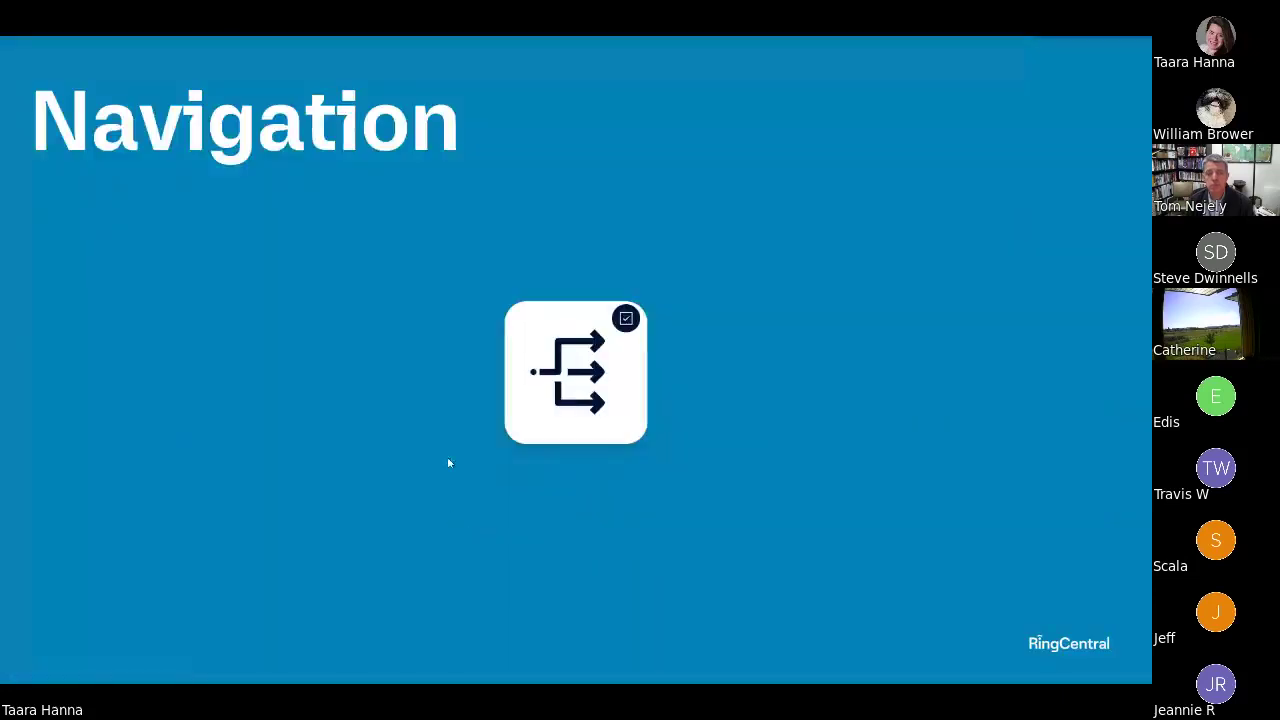